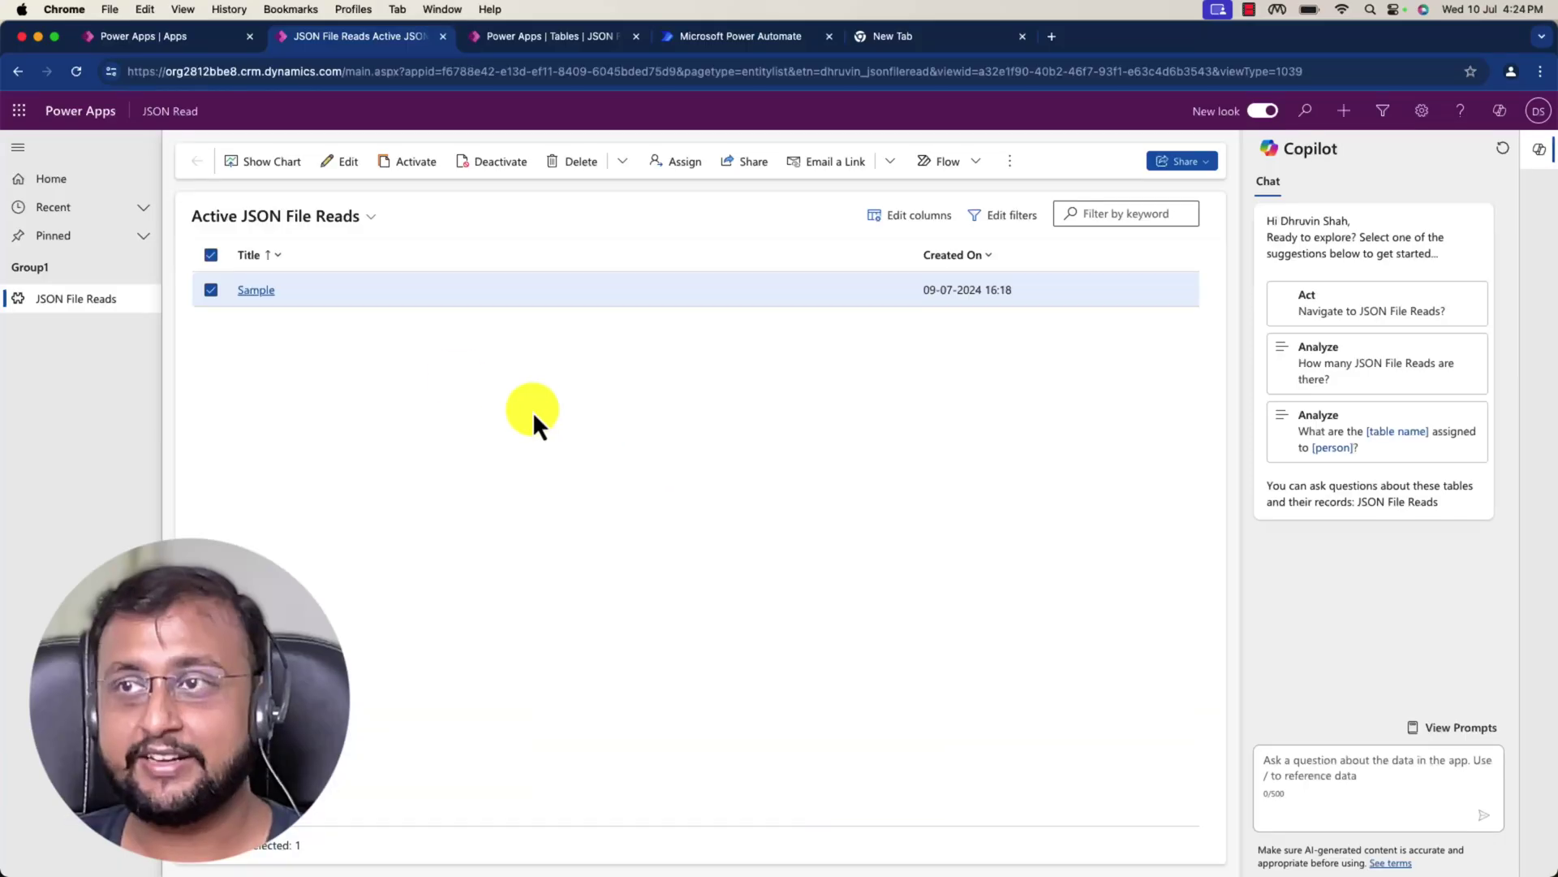
Step: Uncheck the Sample record (created 09-07-2024) in the Active JSON File Reads list
left_click(211, 290)
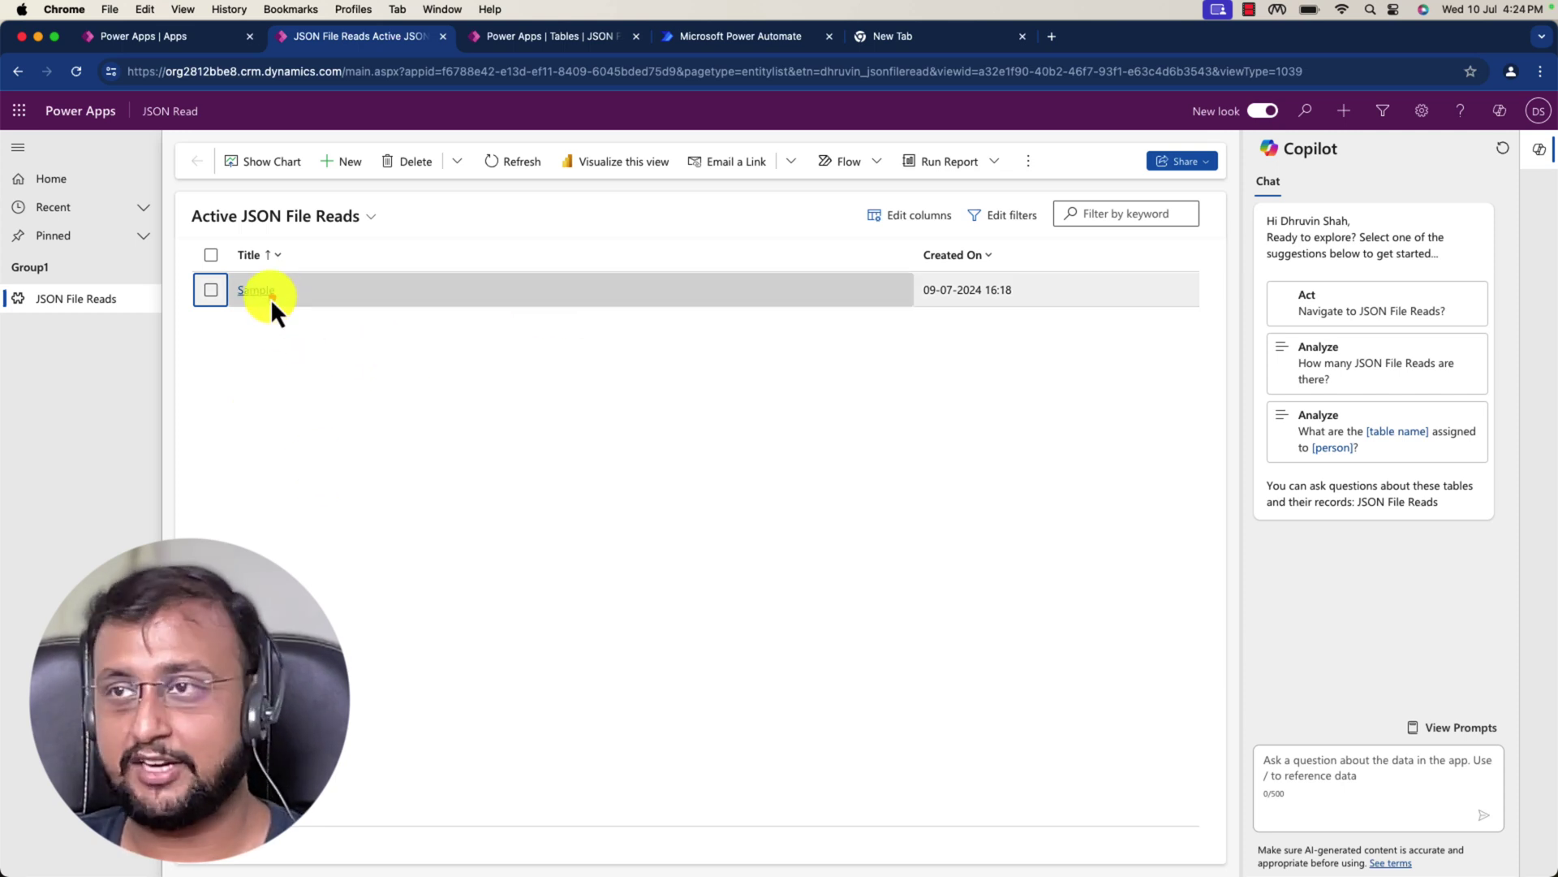
left_click_drag(182, 271, 718, 343)
left_click_drag(461, 503, 341, 349)
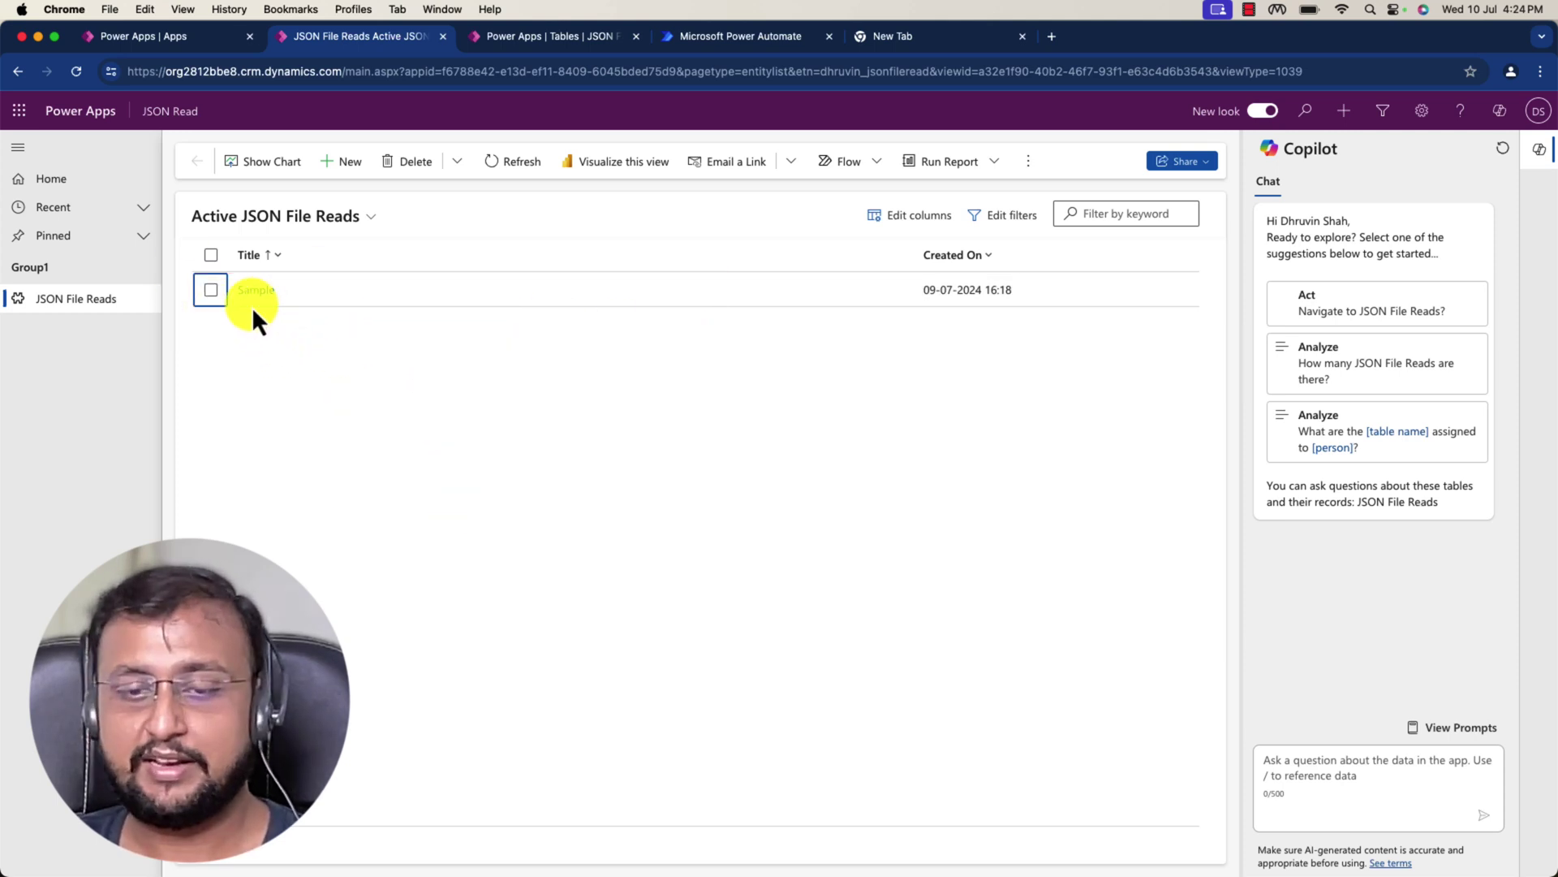
left_click(211, 290)
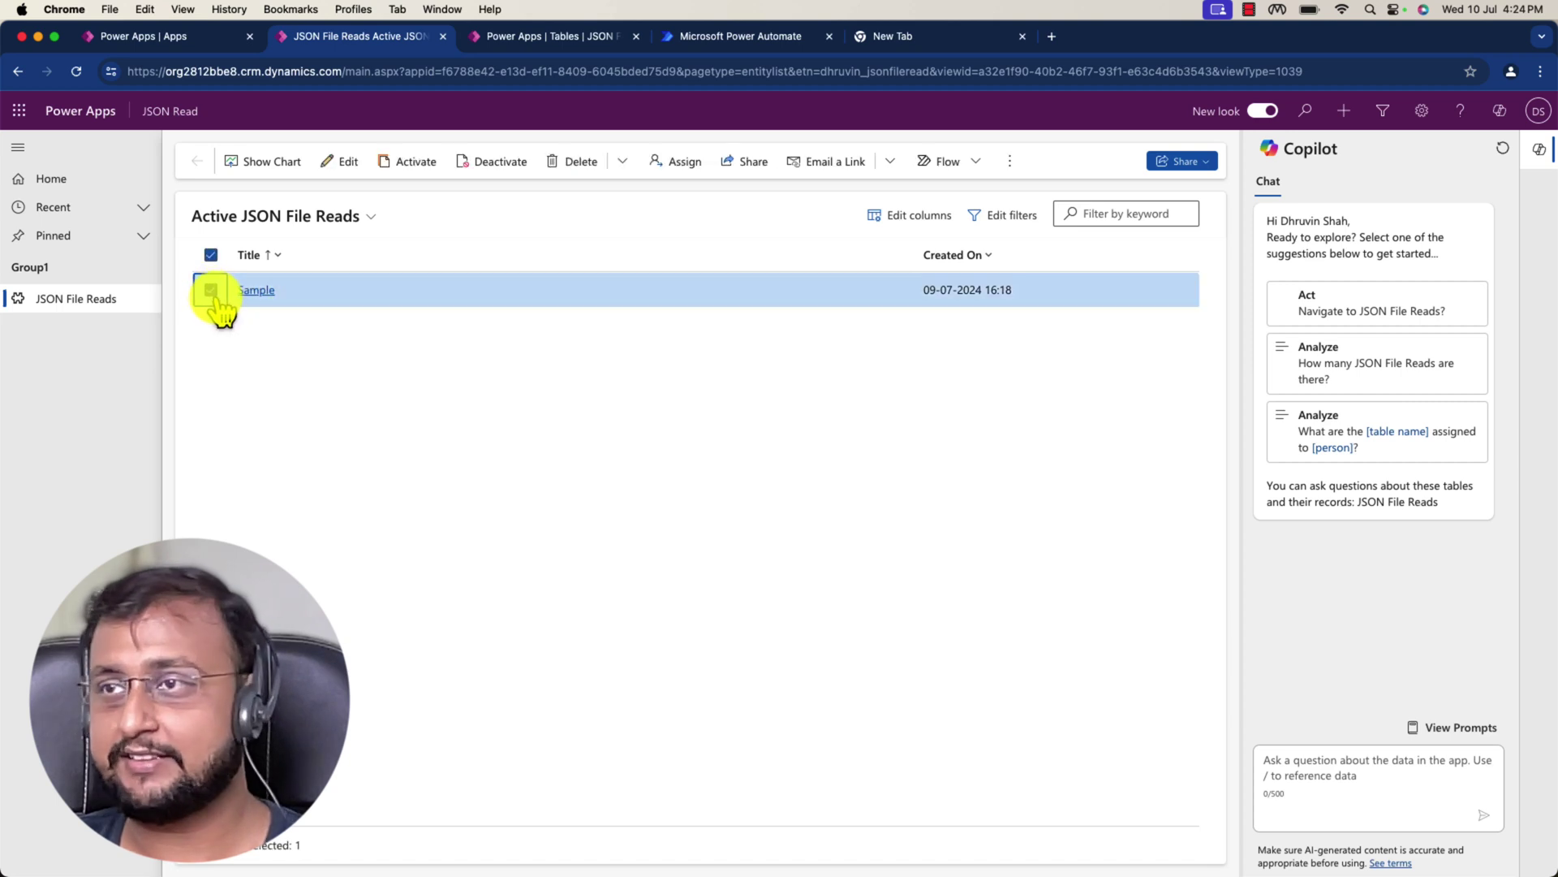
left_click(978, 164)
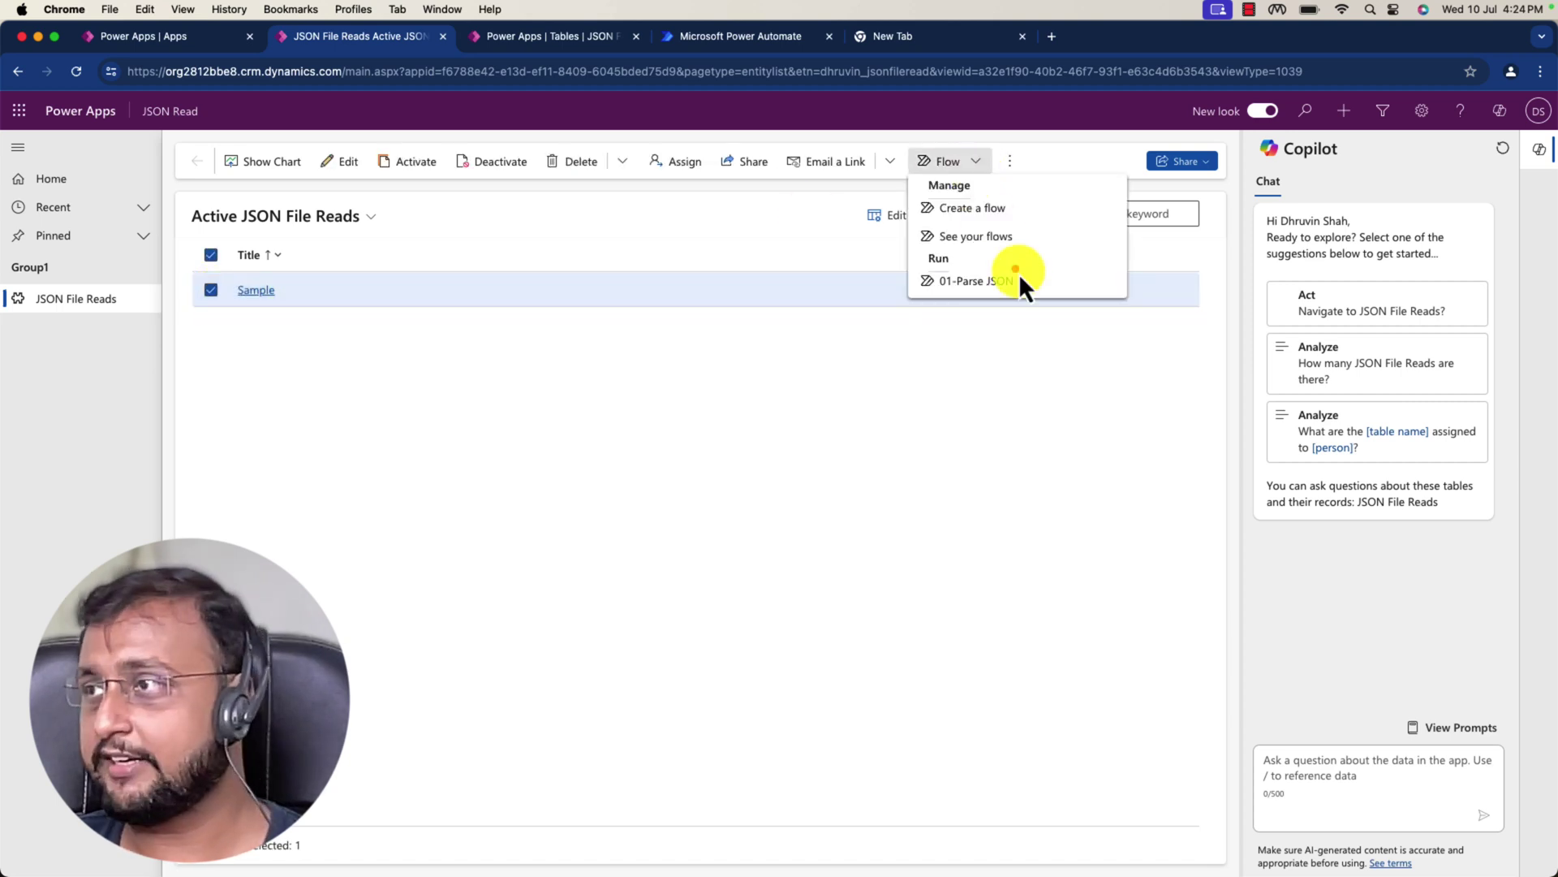
left_click_drag(771, 265, 889, 268)
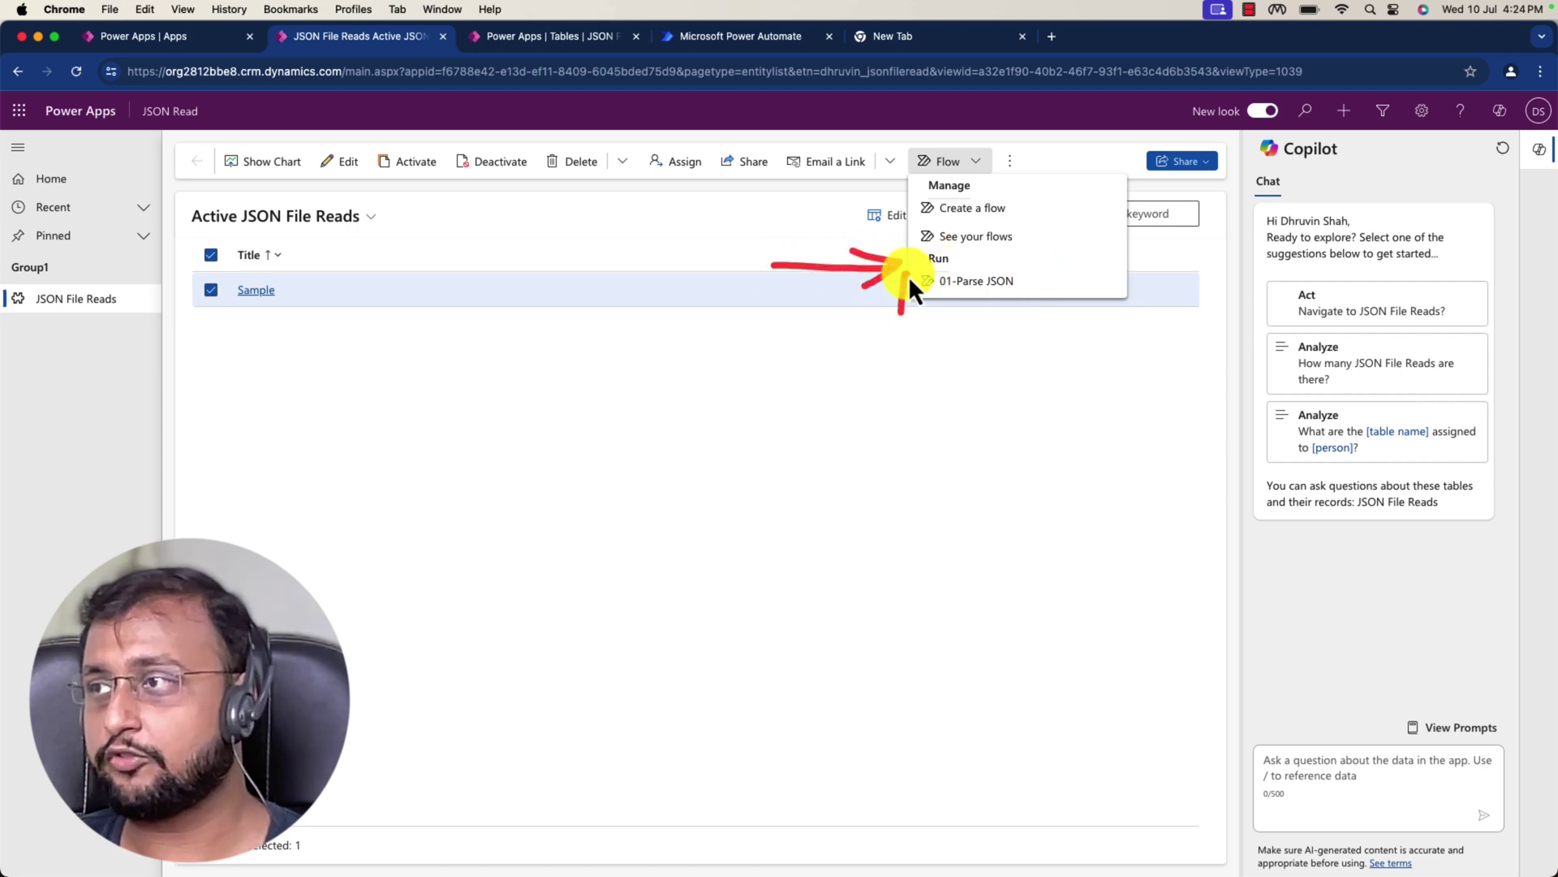
mouse_move(923, 277)
left_mouse_down()
mouse_move(1078, 320)
mouse_move(913, 321)
left_mouse_up()
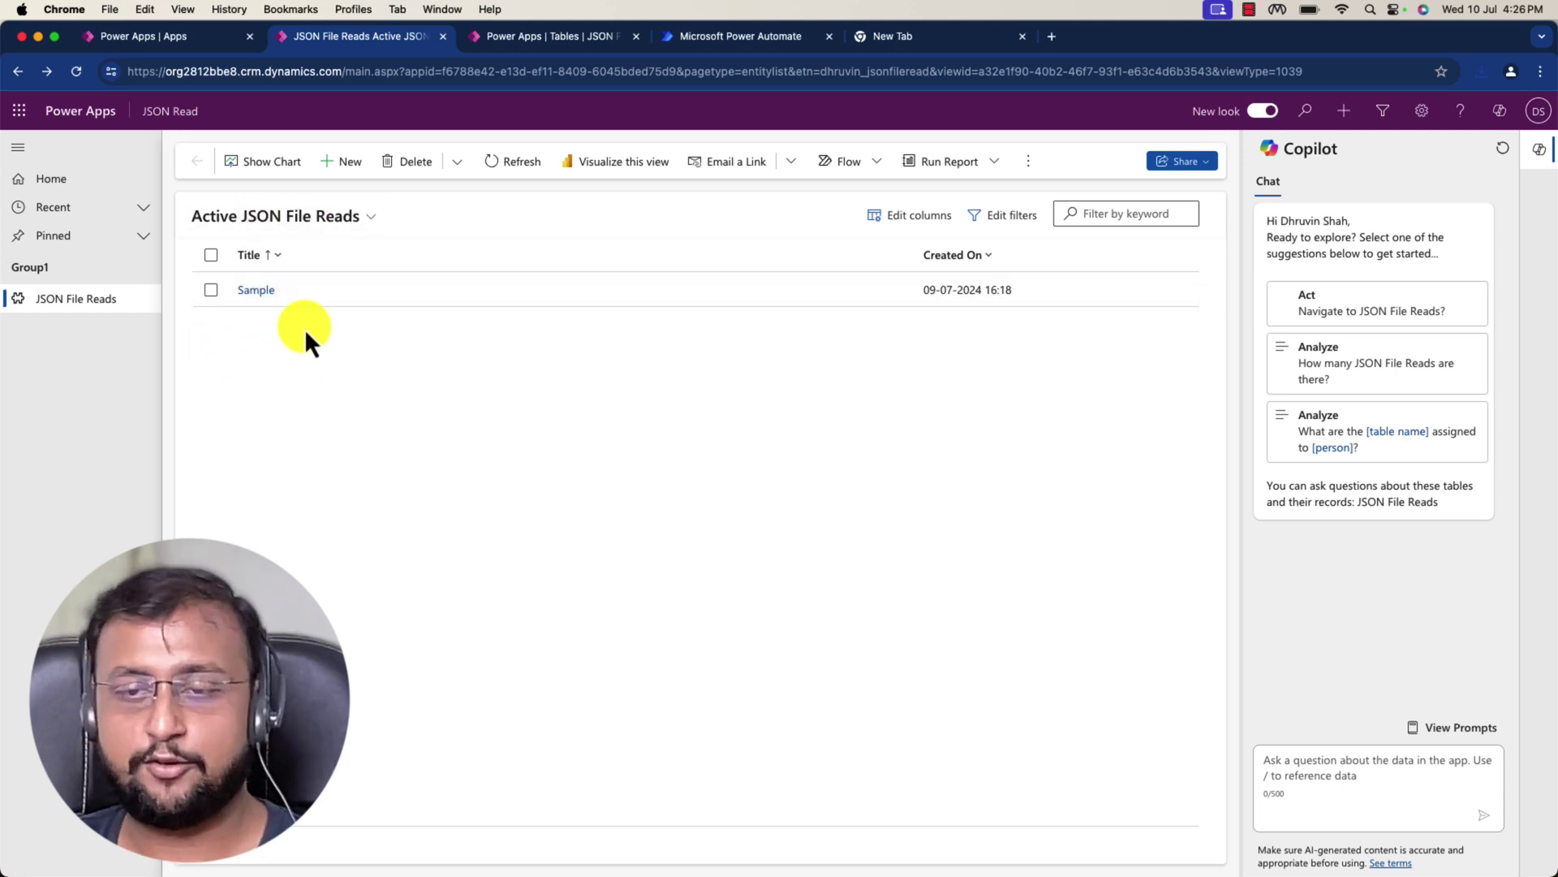
Step: Check the Sample record's file, then reselect Sample and show the flows available for it
left_click(258, 290)
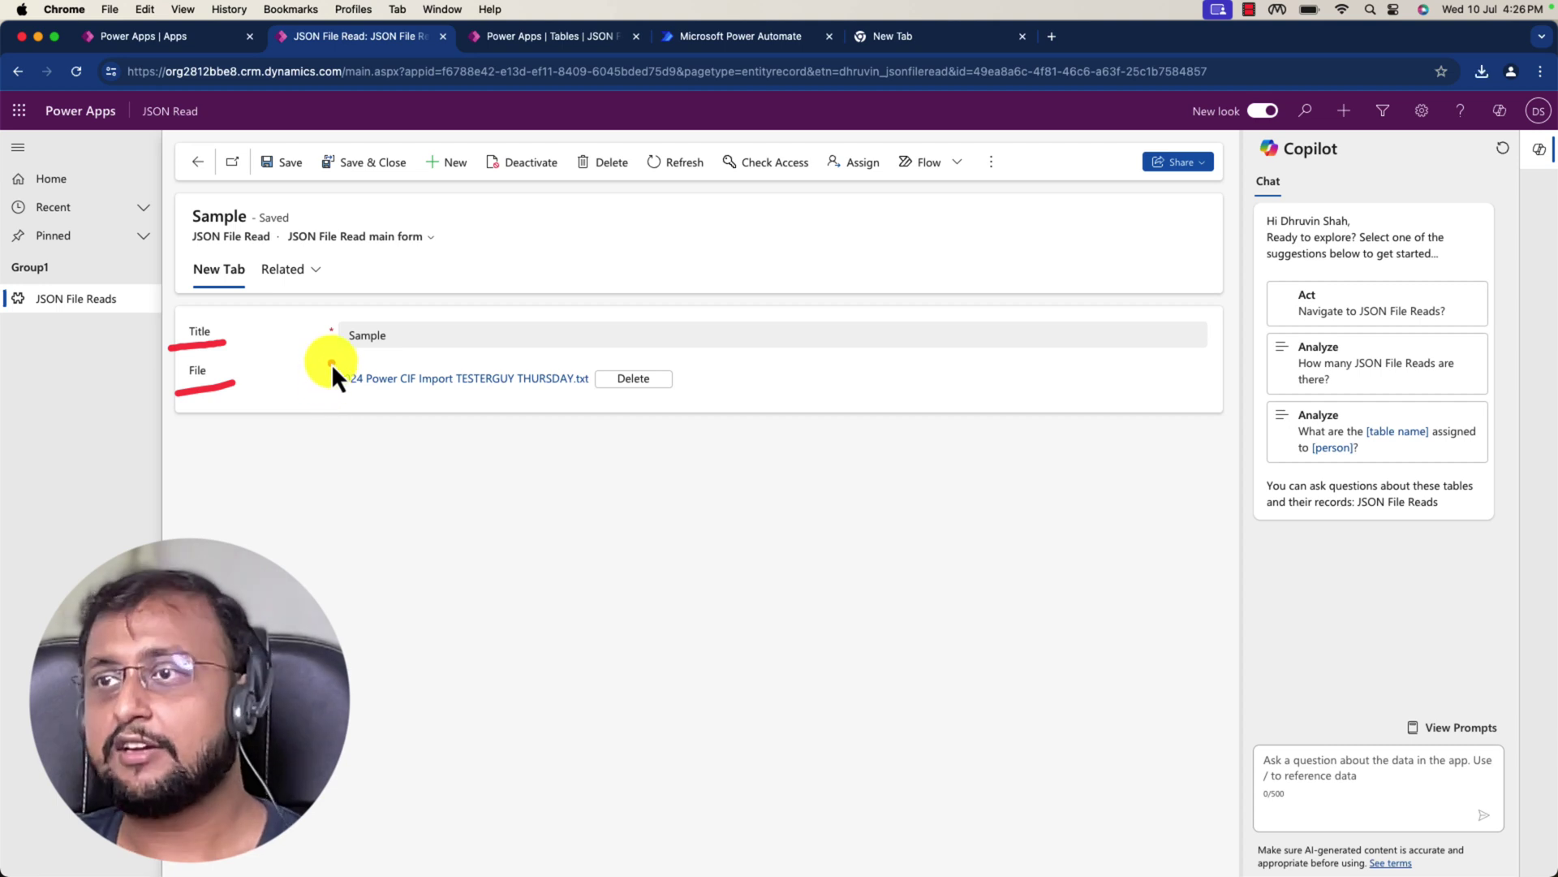
left_click(198, 162)
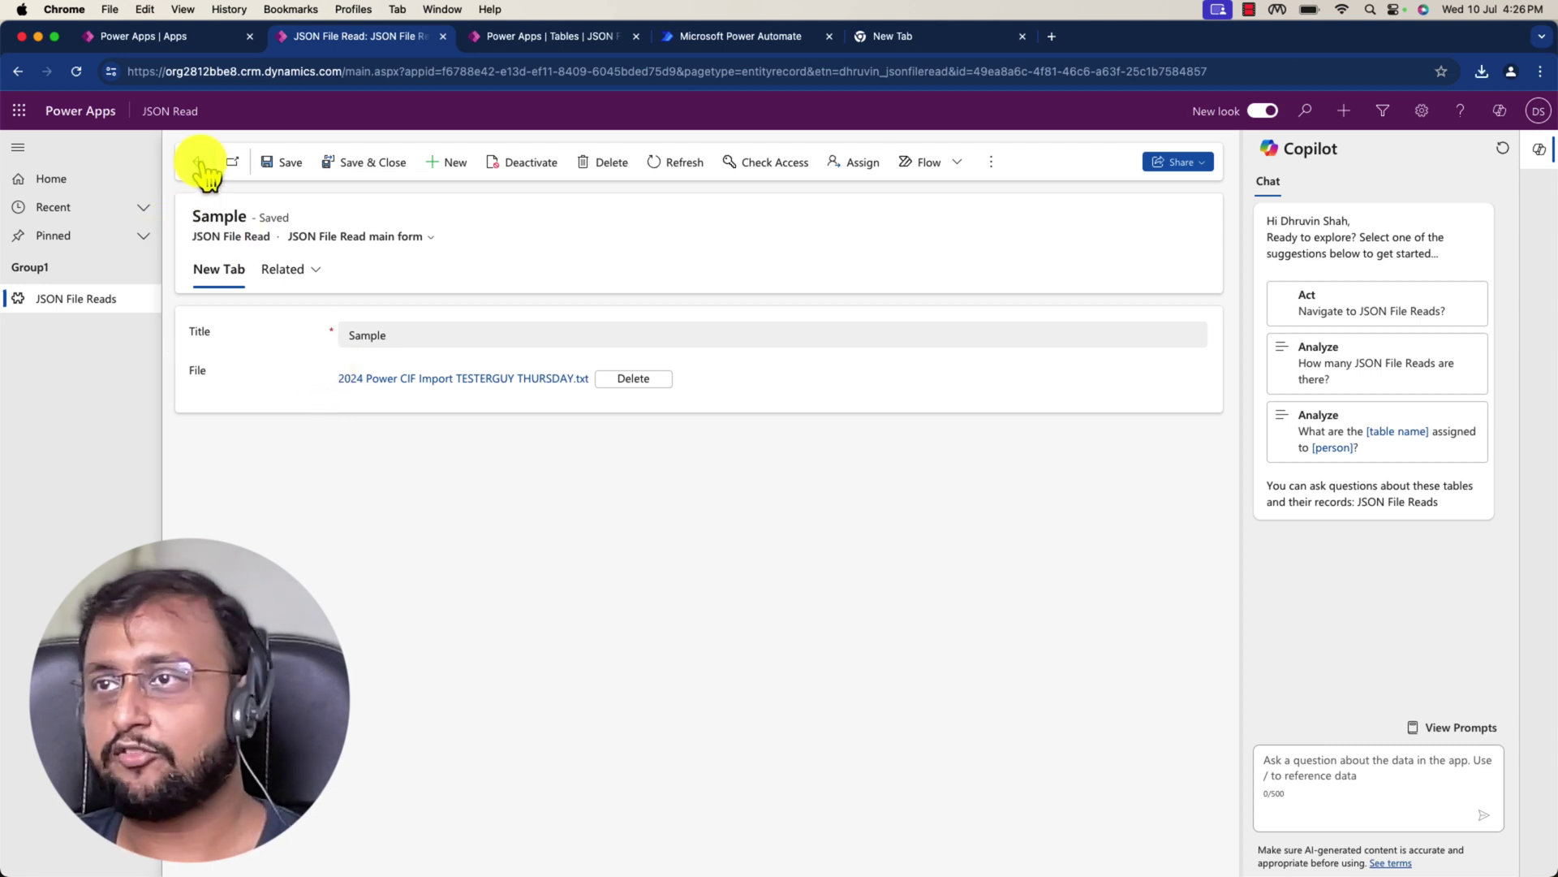
left_click(213, 299)
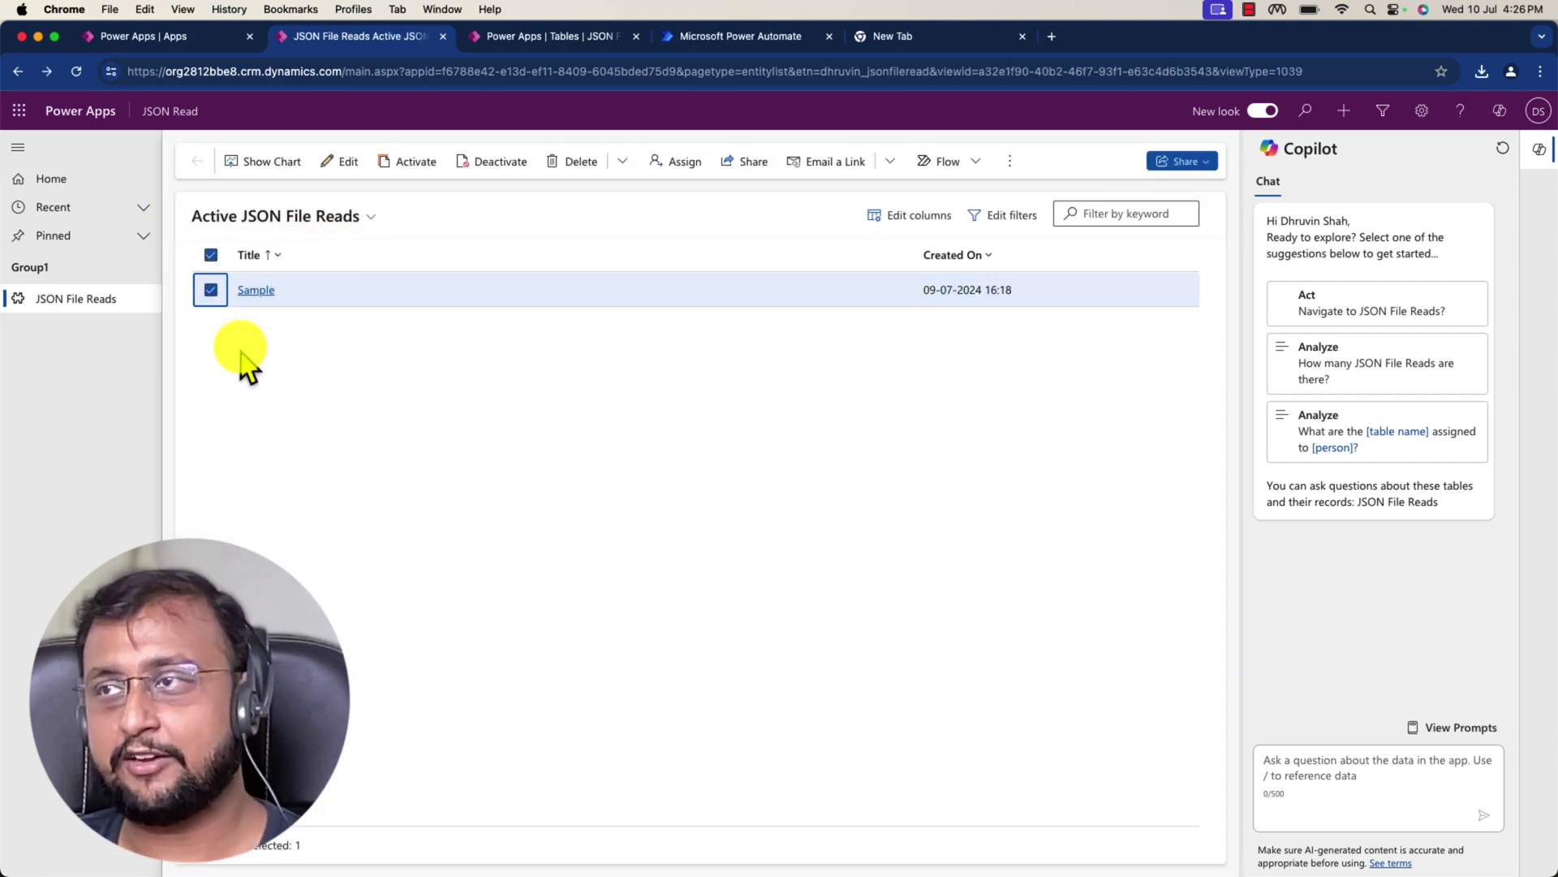
left_click(978, 162)
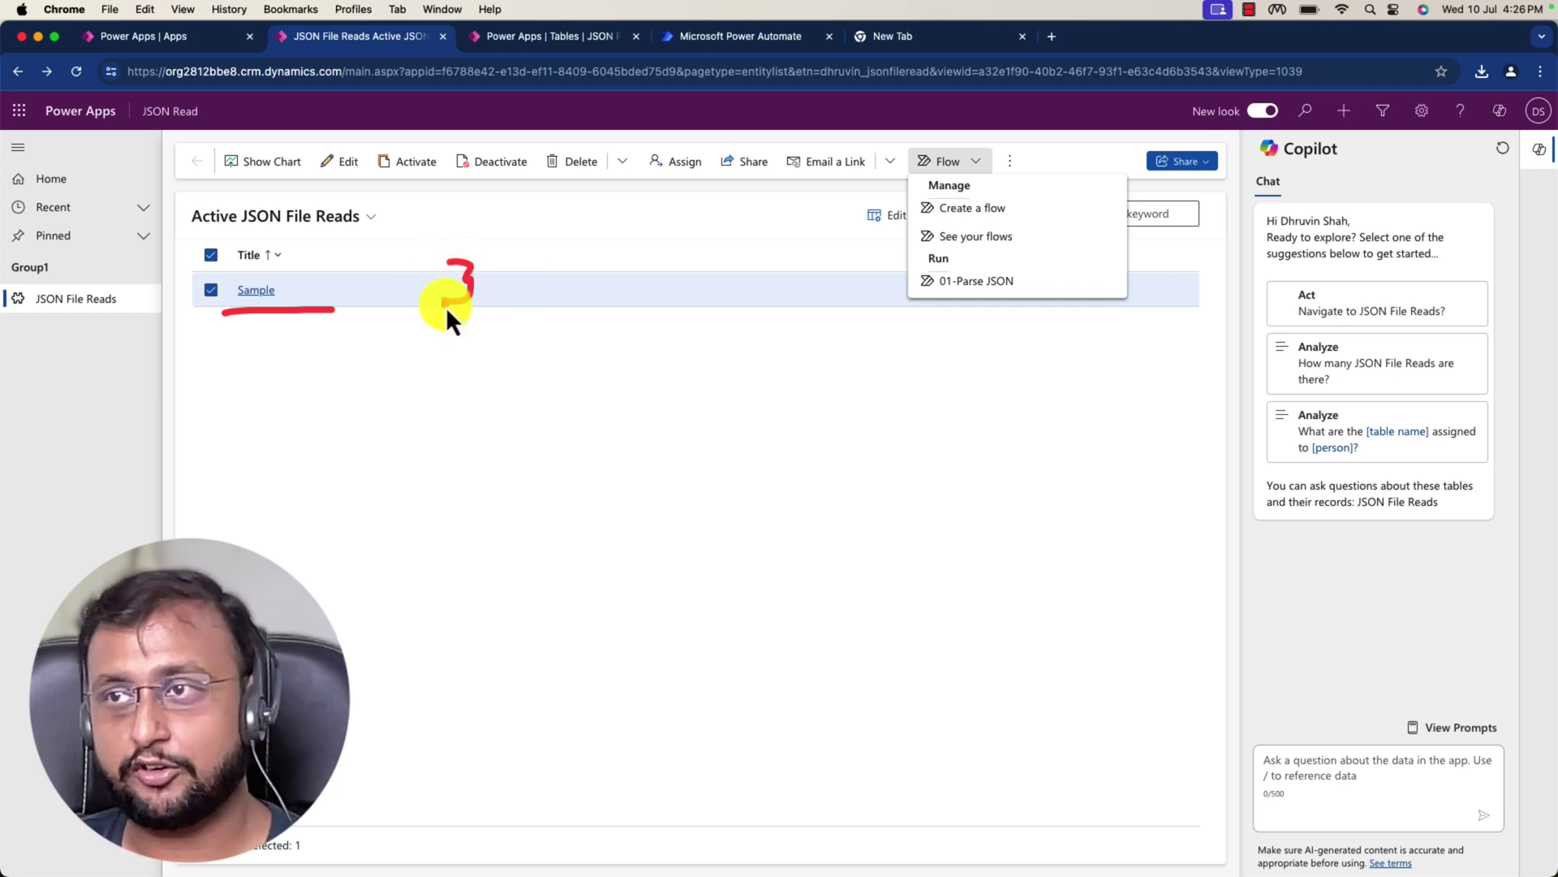
left_click_drag(447, 307, 445, 312)
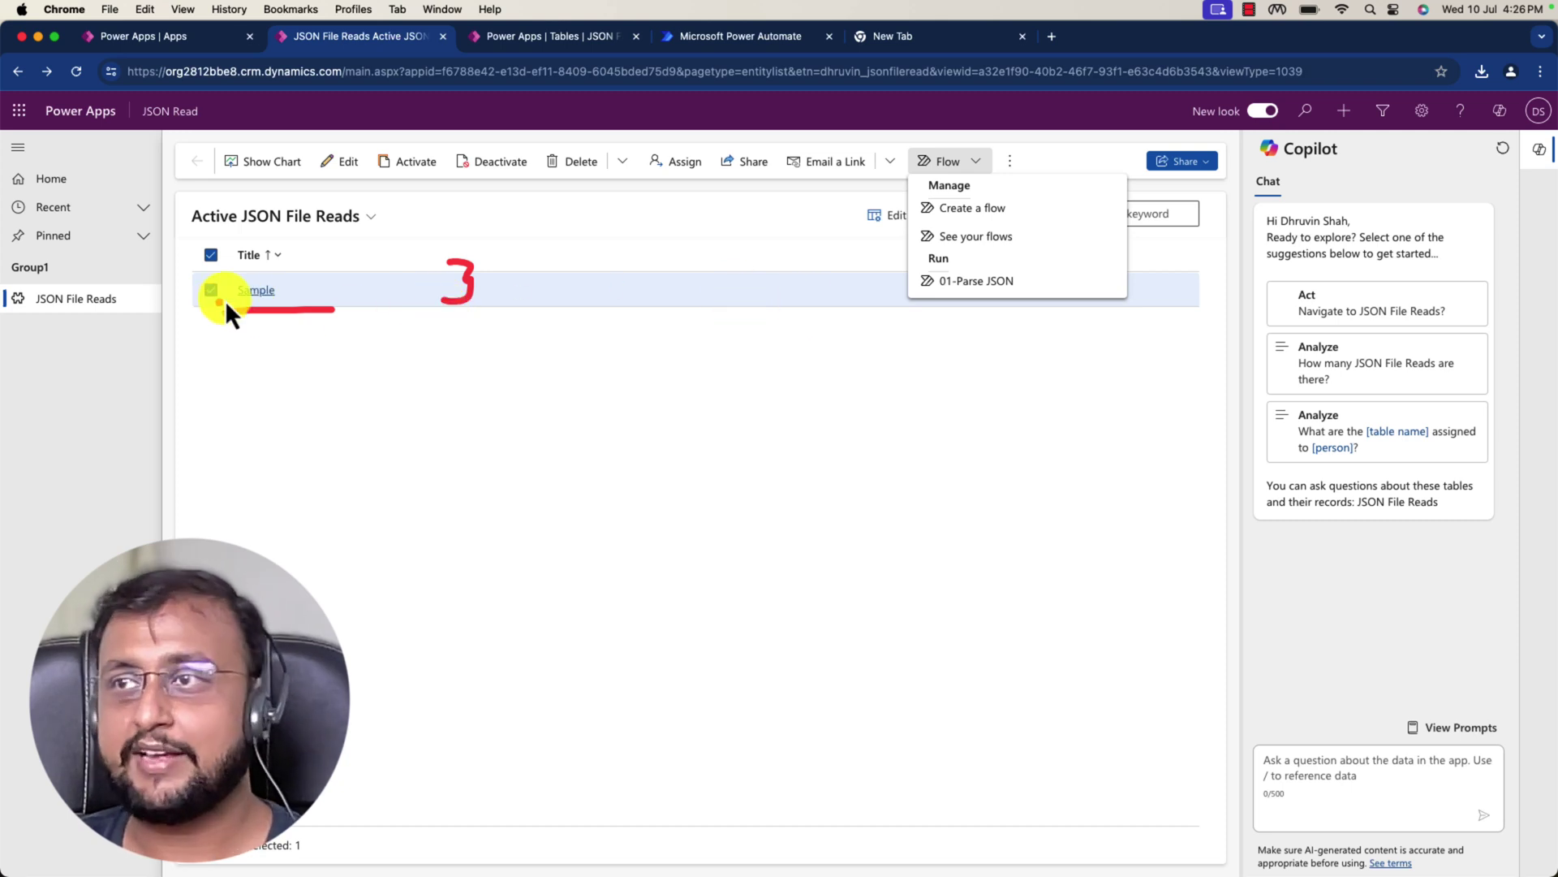
left_click_drag(183, 306, 219, 307)
left_click_drag(903, 167, 987, 169)
mouse_move(885, 300)
left_mouse_down()
mouse_move(1080, 266)
mouse_move(899, 323)
left_mouse_up()
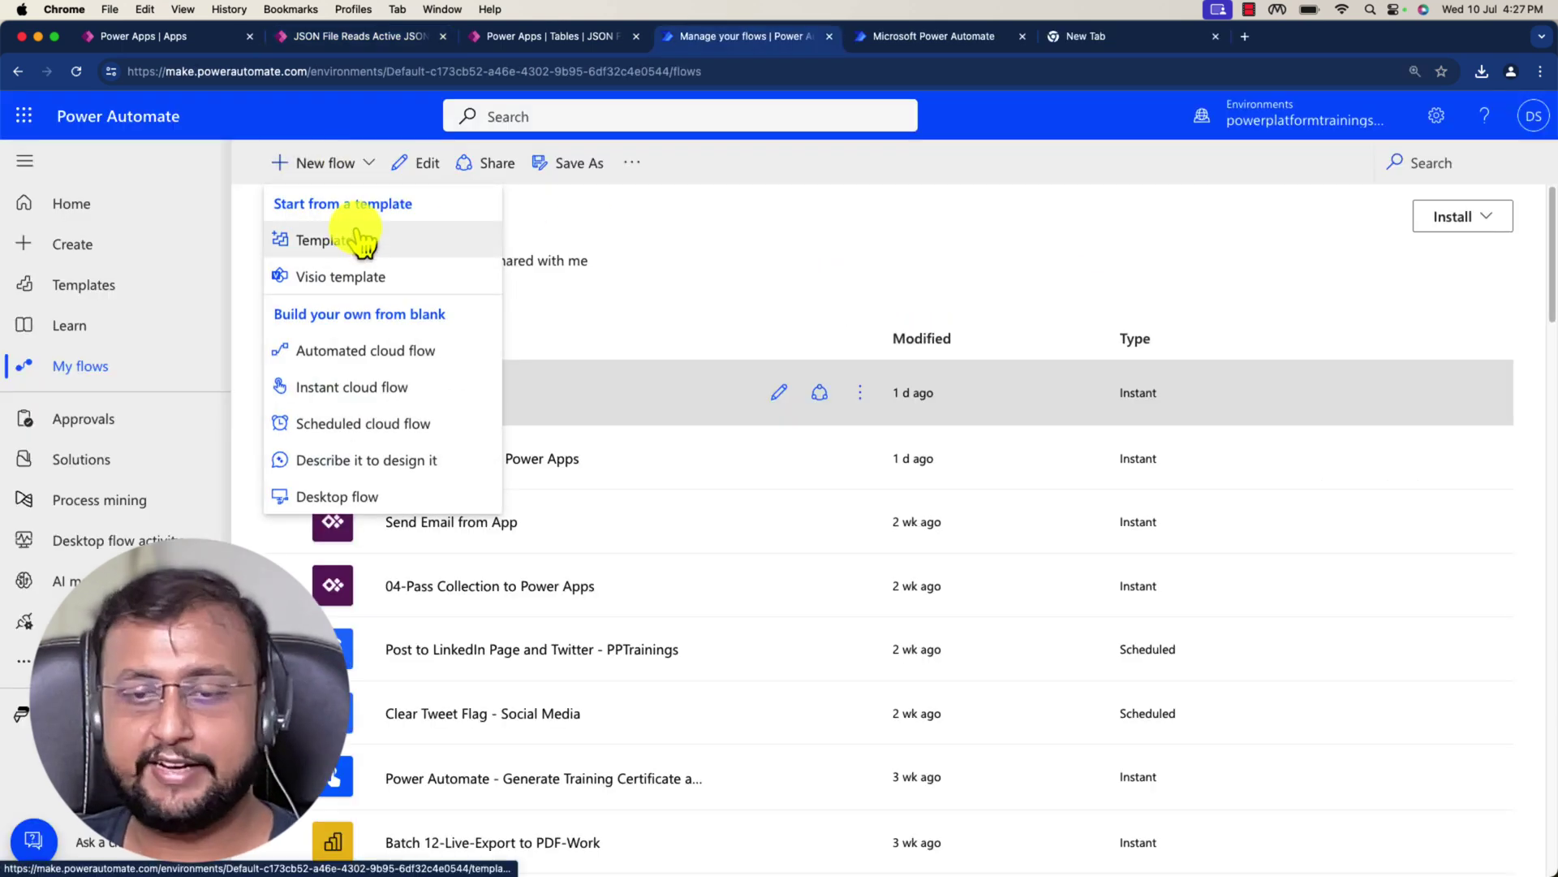
Step: Start a new instant cloud flow without choosing a trigger
left_click_drag(274, 173, 396, 173)
left_click_drag(266, 404, 438, 404)
left_click(390, 388)
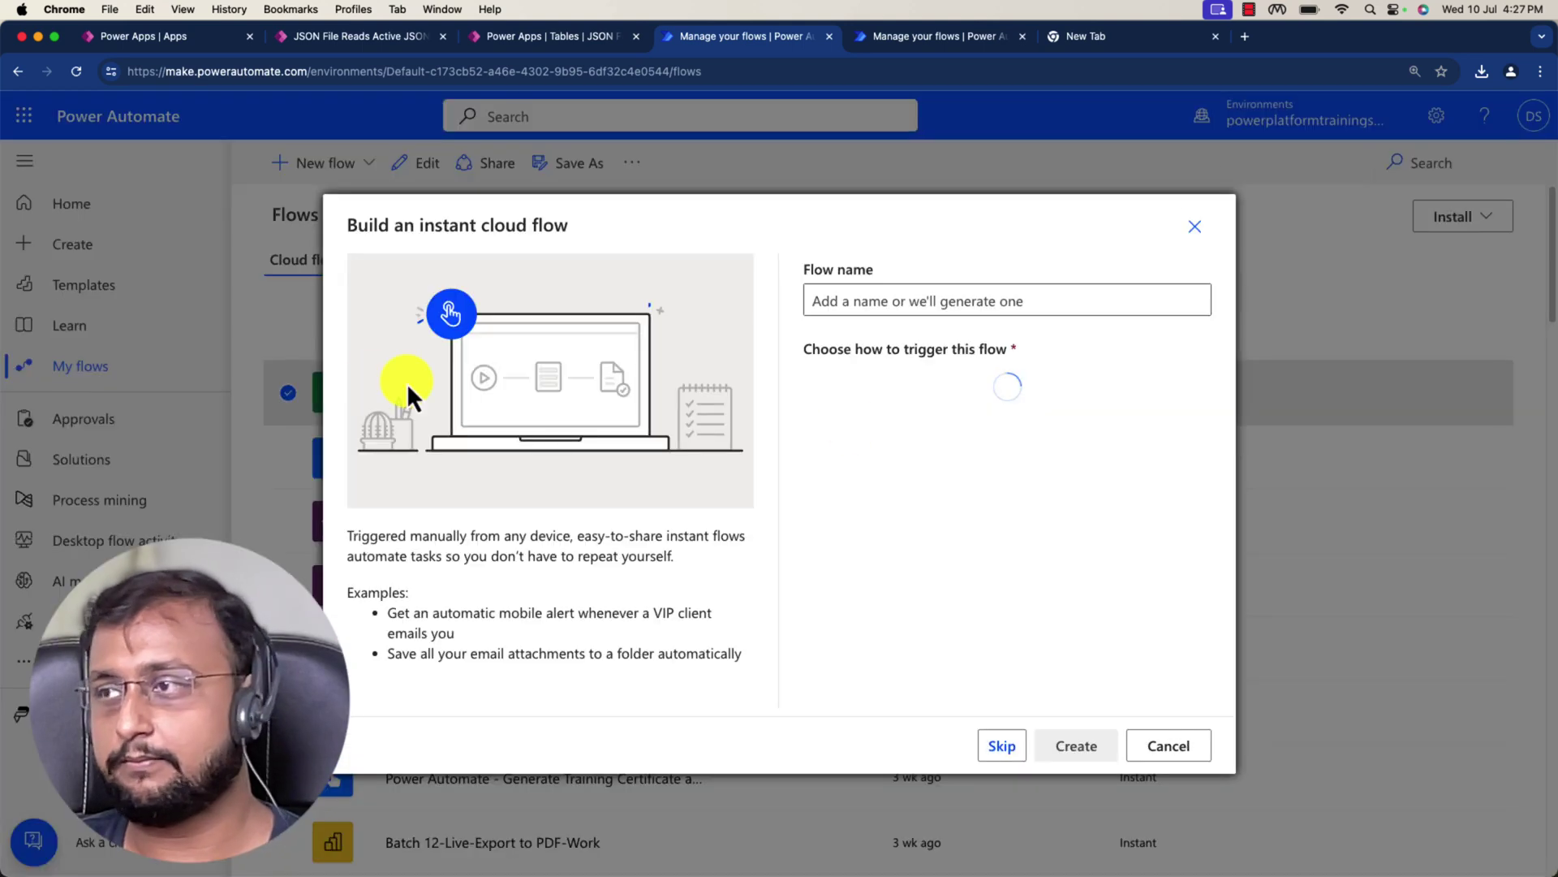
left_click(1001, 746)
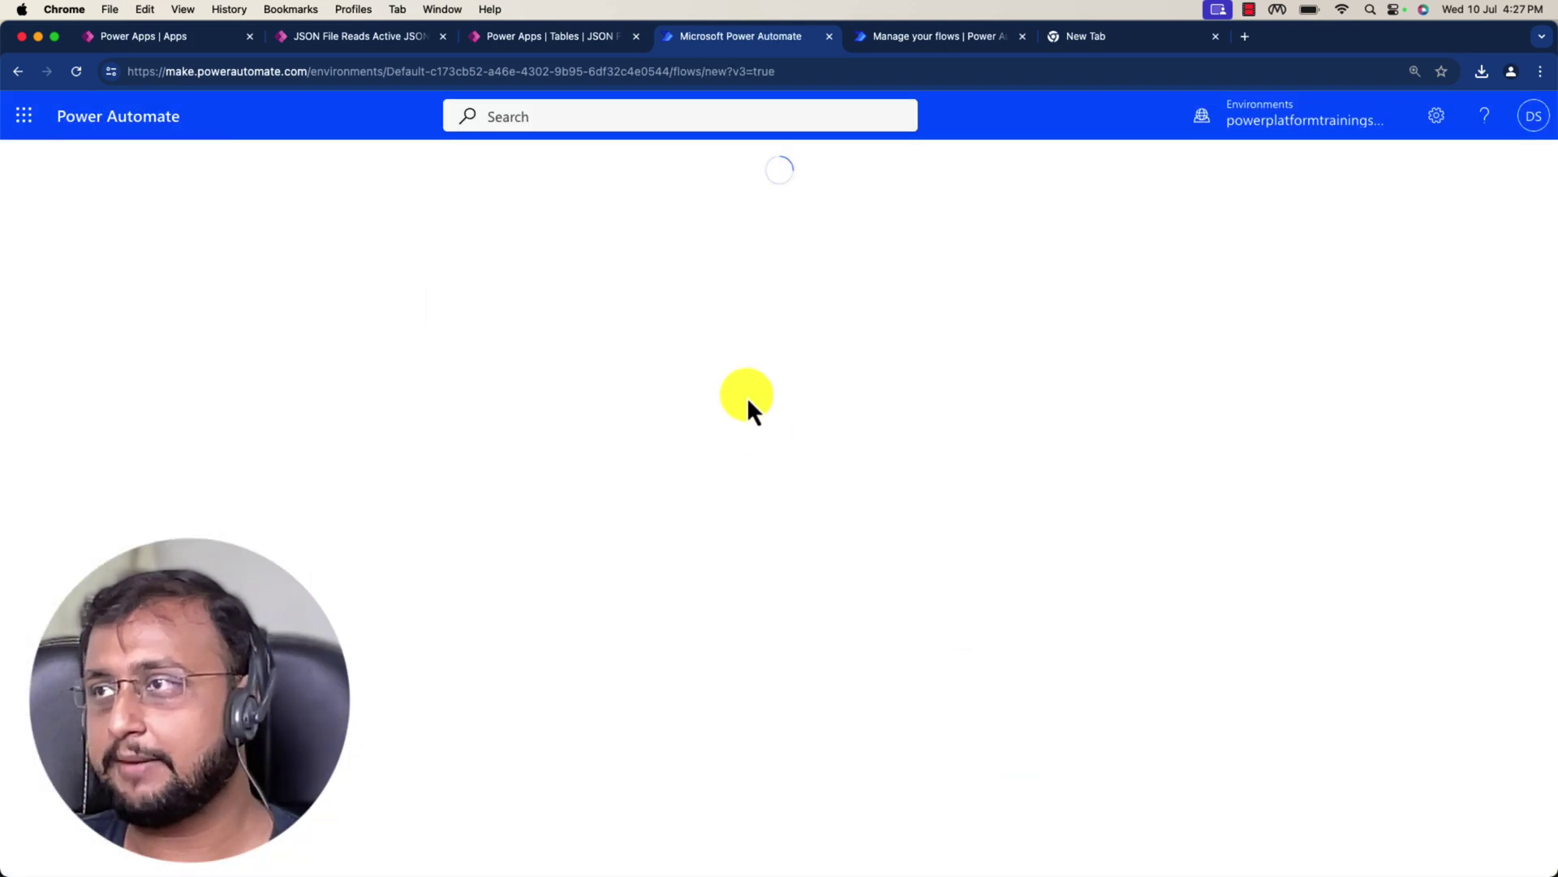
Step: Browse the Microsoft Dataverse triggers and switch the flow to the classic designer
left_click(781, 357)
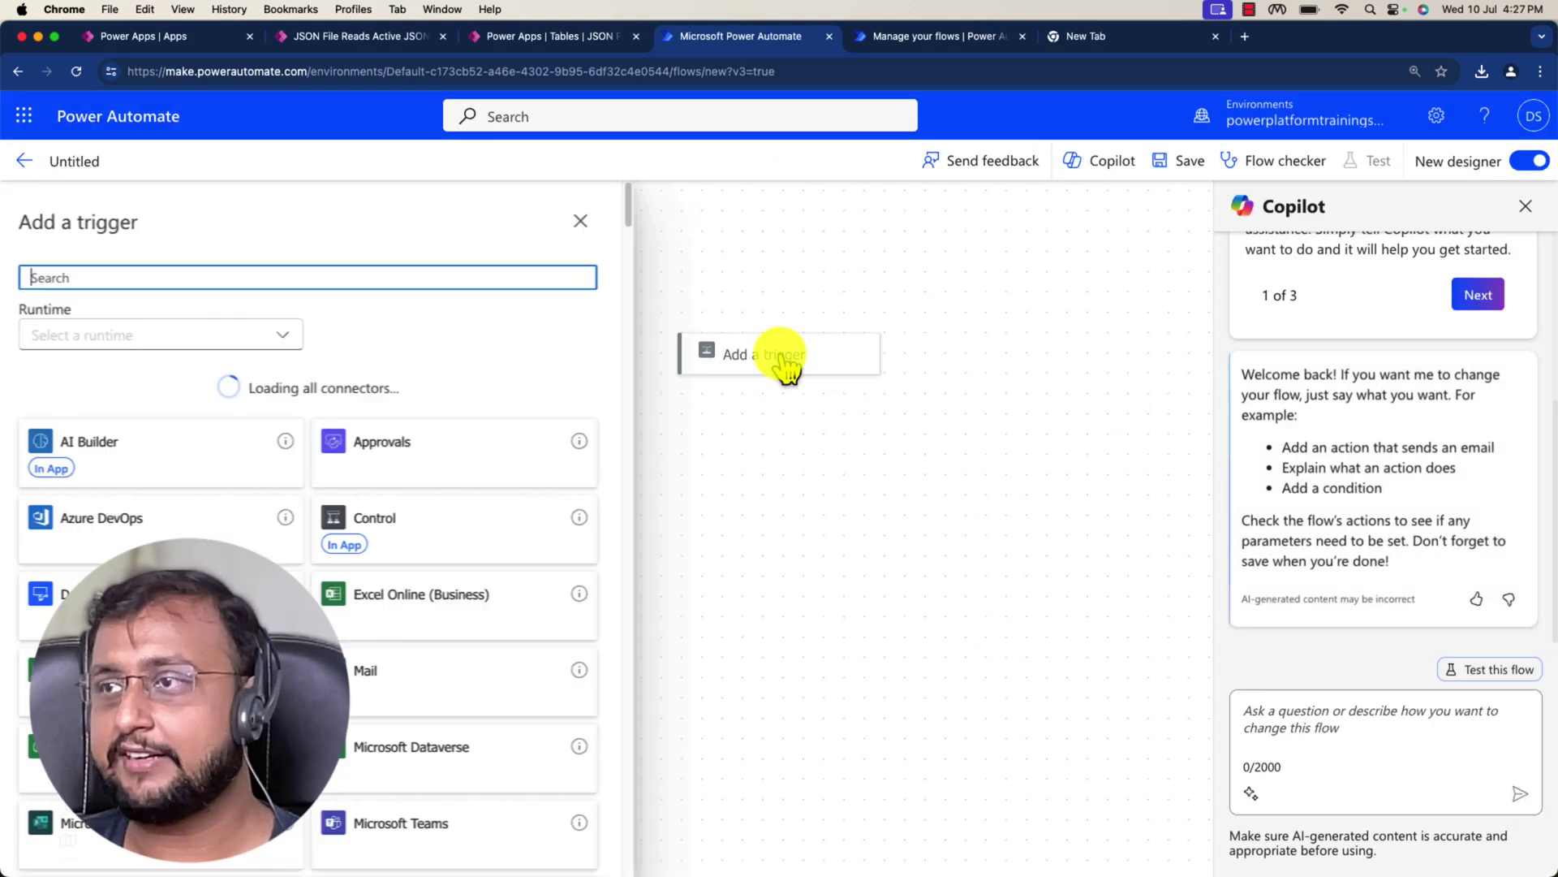
left_click(170, 279)
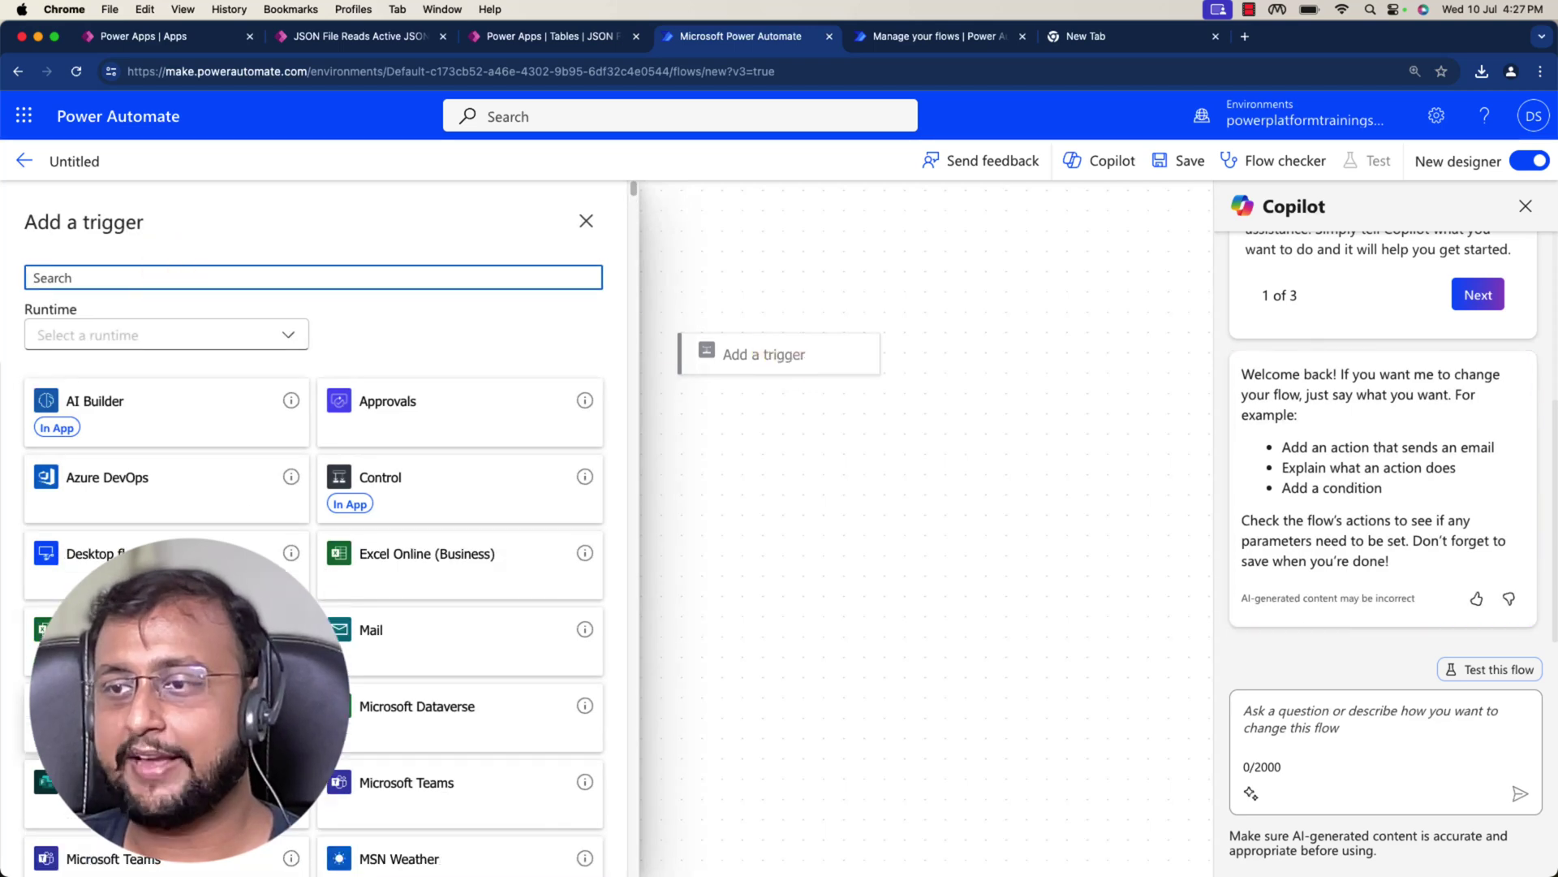
left_click(417, 685)
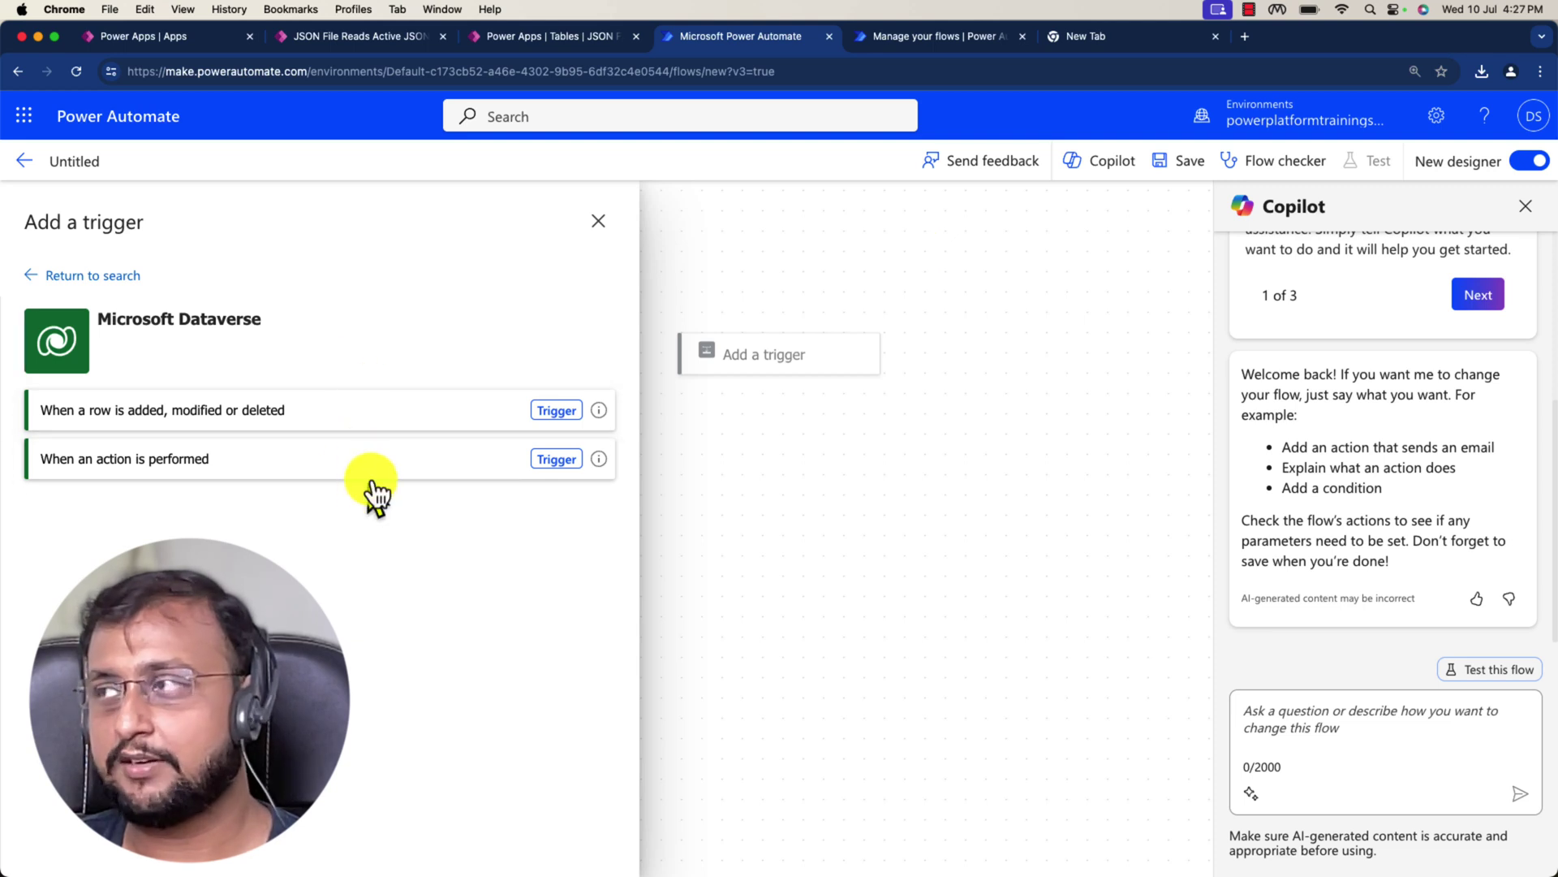
left_click(1534, 163)
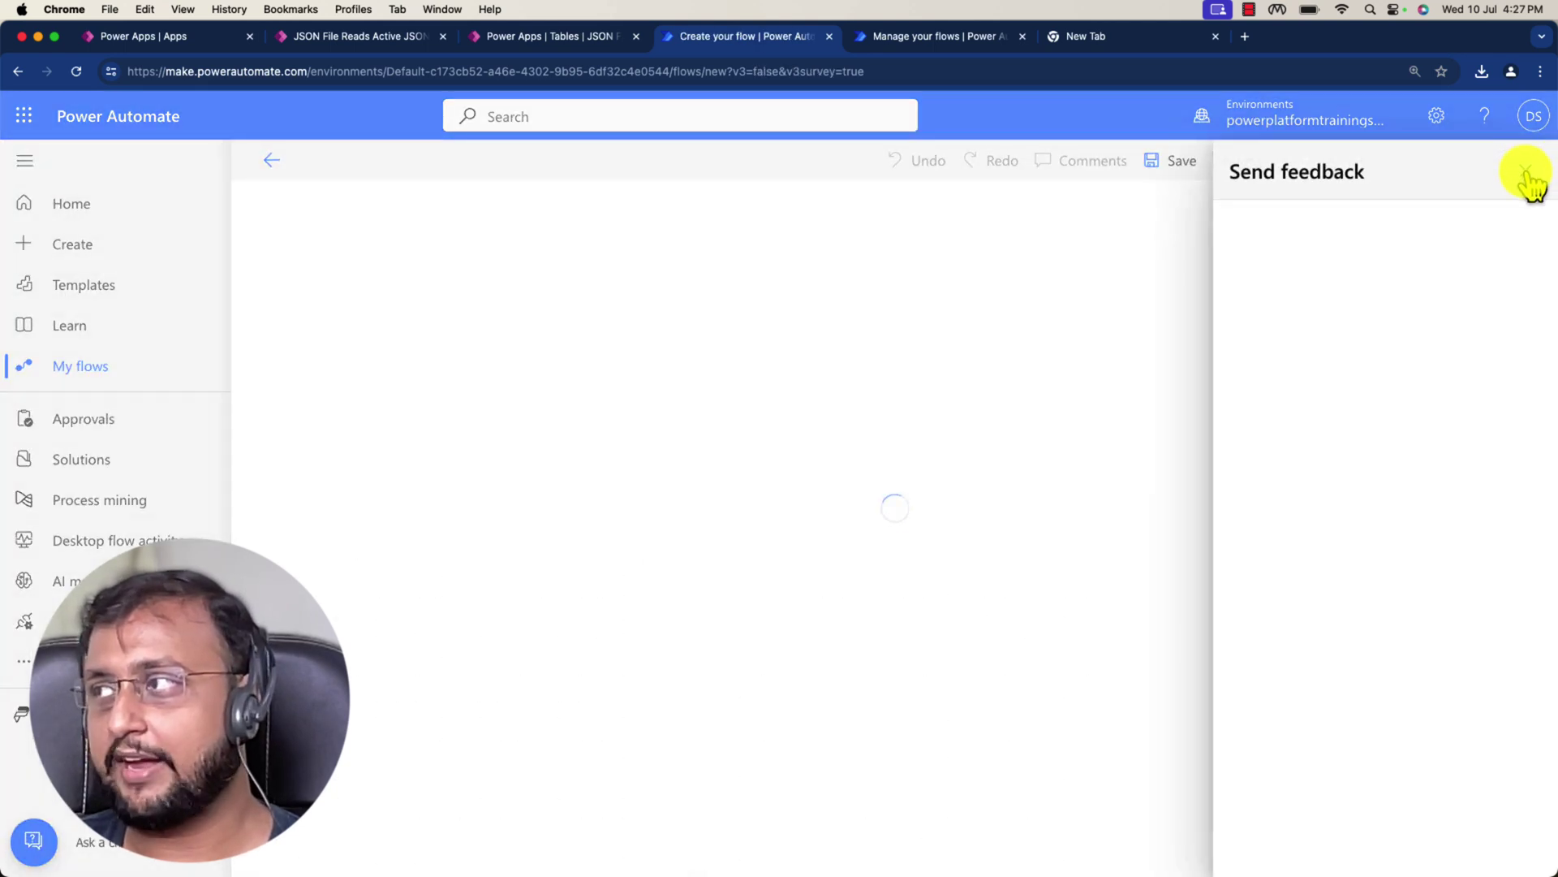
Step: Dismiss the feedback prompt and add the Dataverse 'When a row is selected' trigger
left_click(1527, 173)
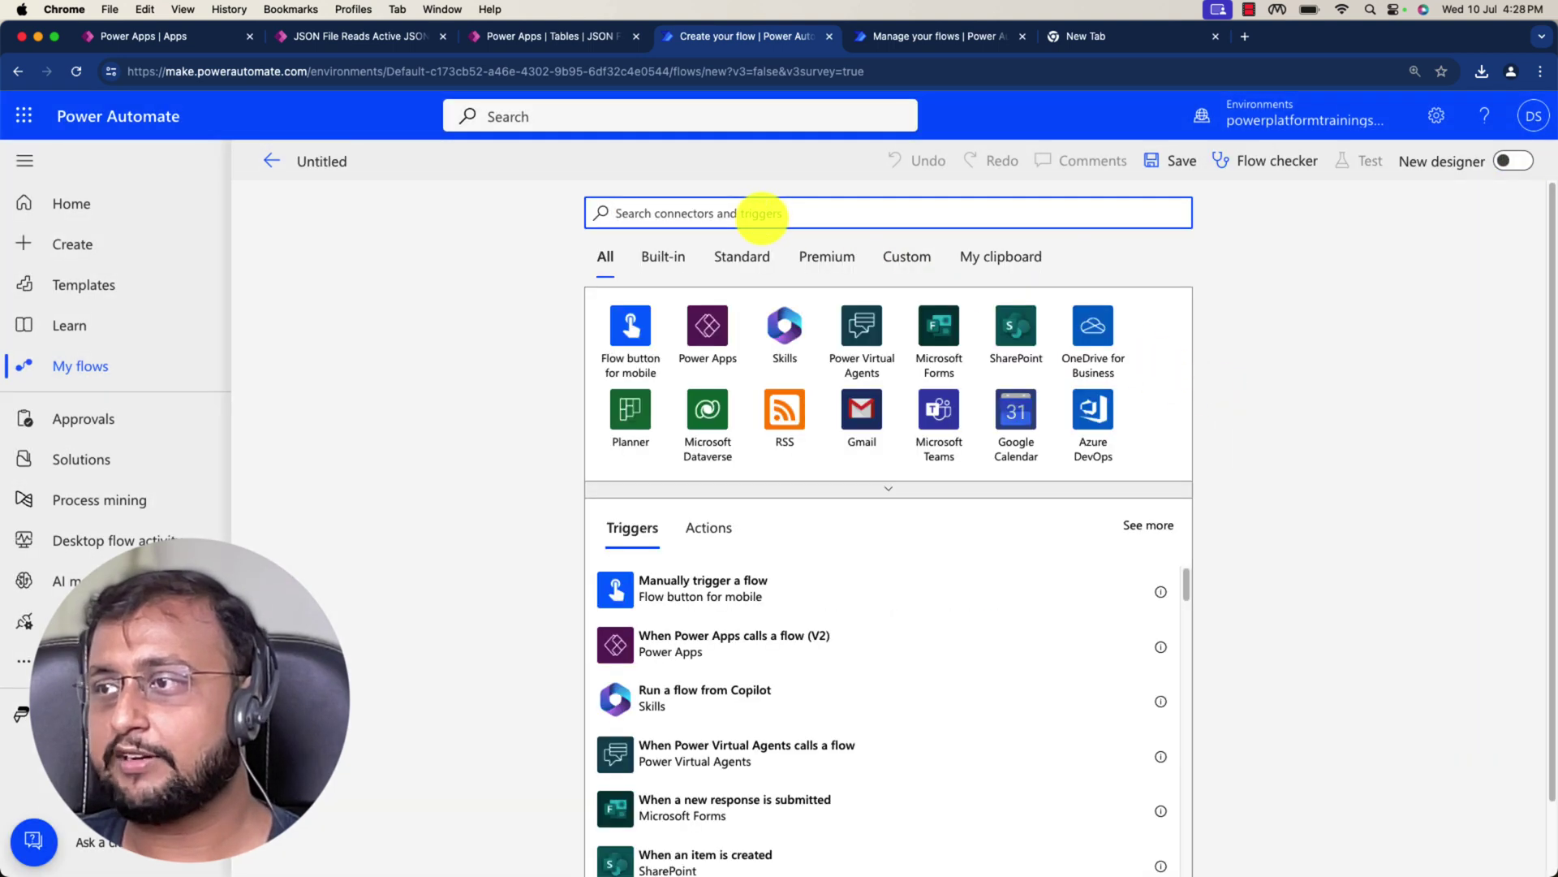
left_click(713, 438)
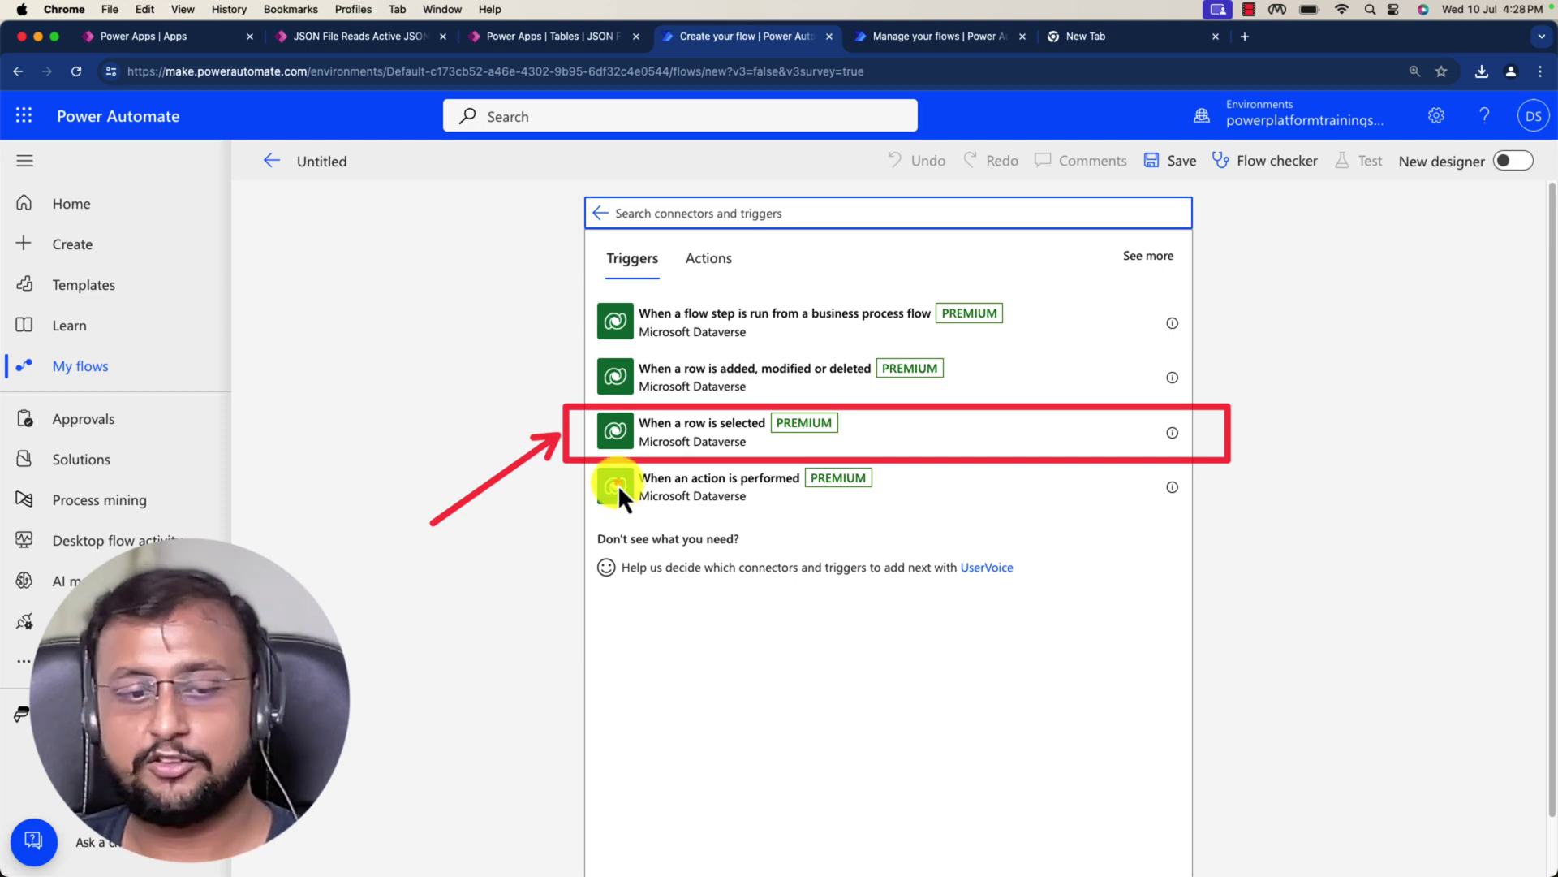
left_click(712, 446)
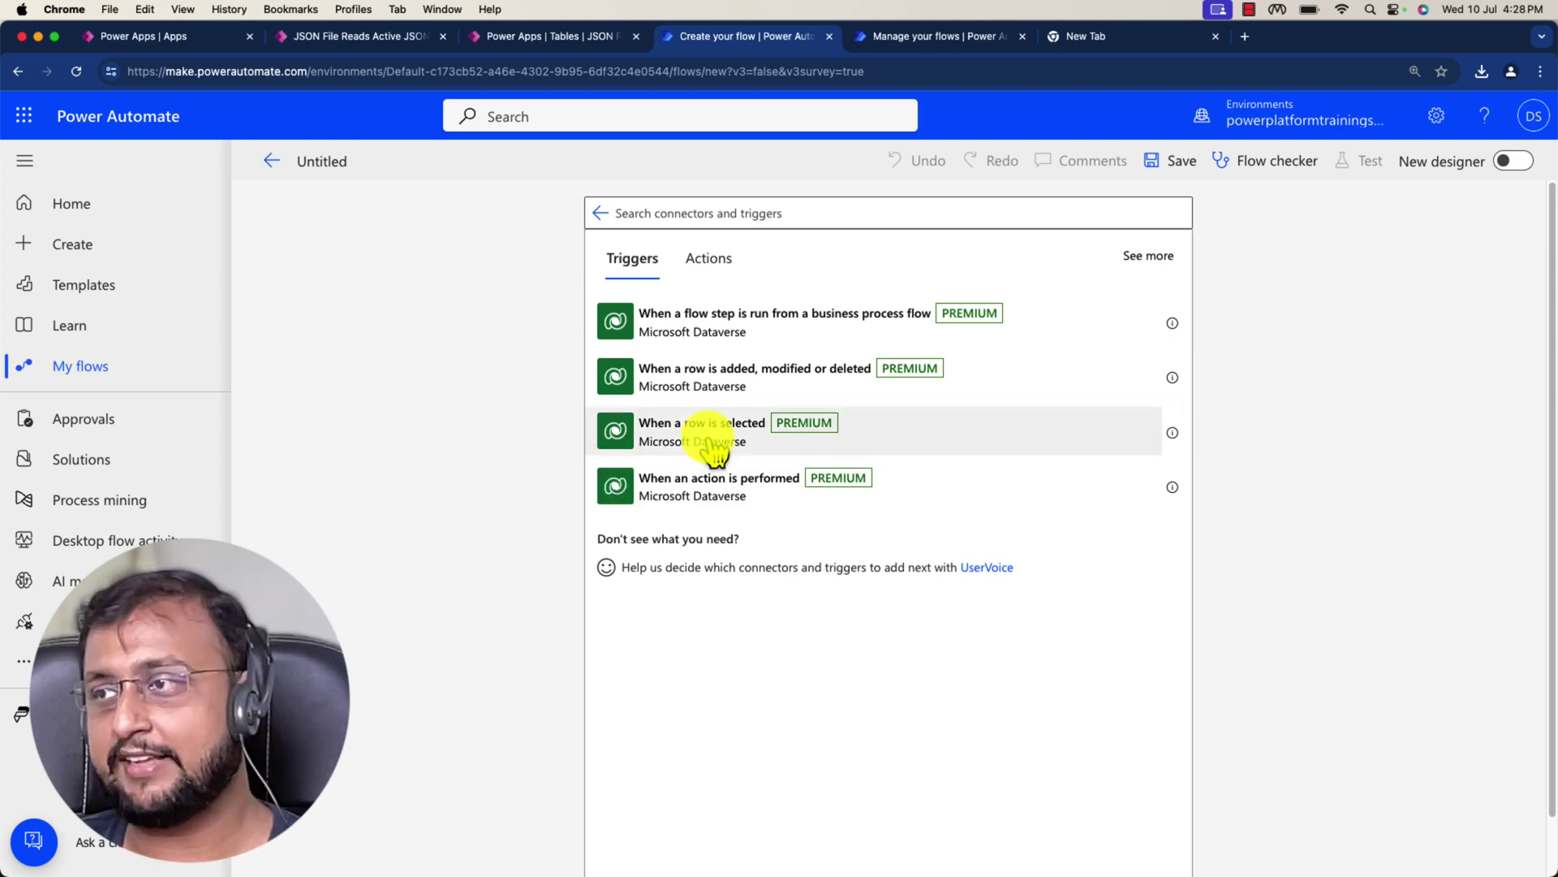
left_click(713, 447)
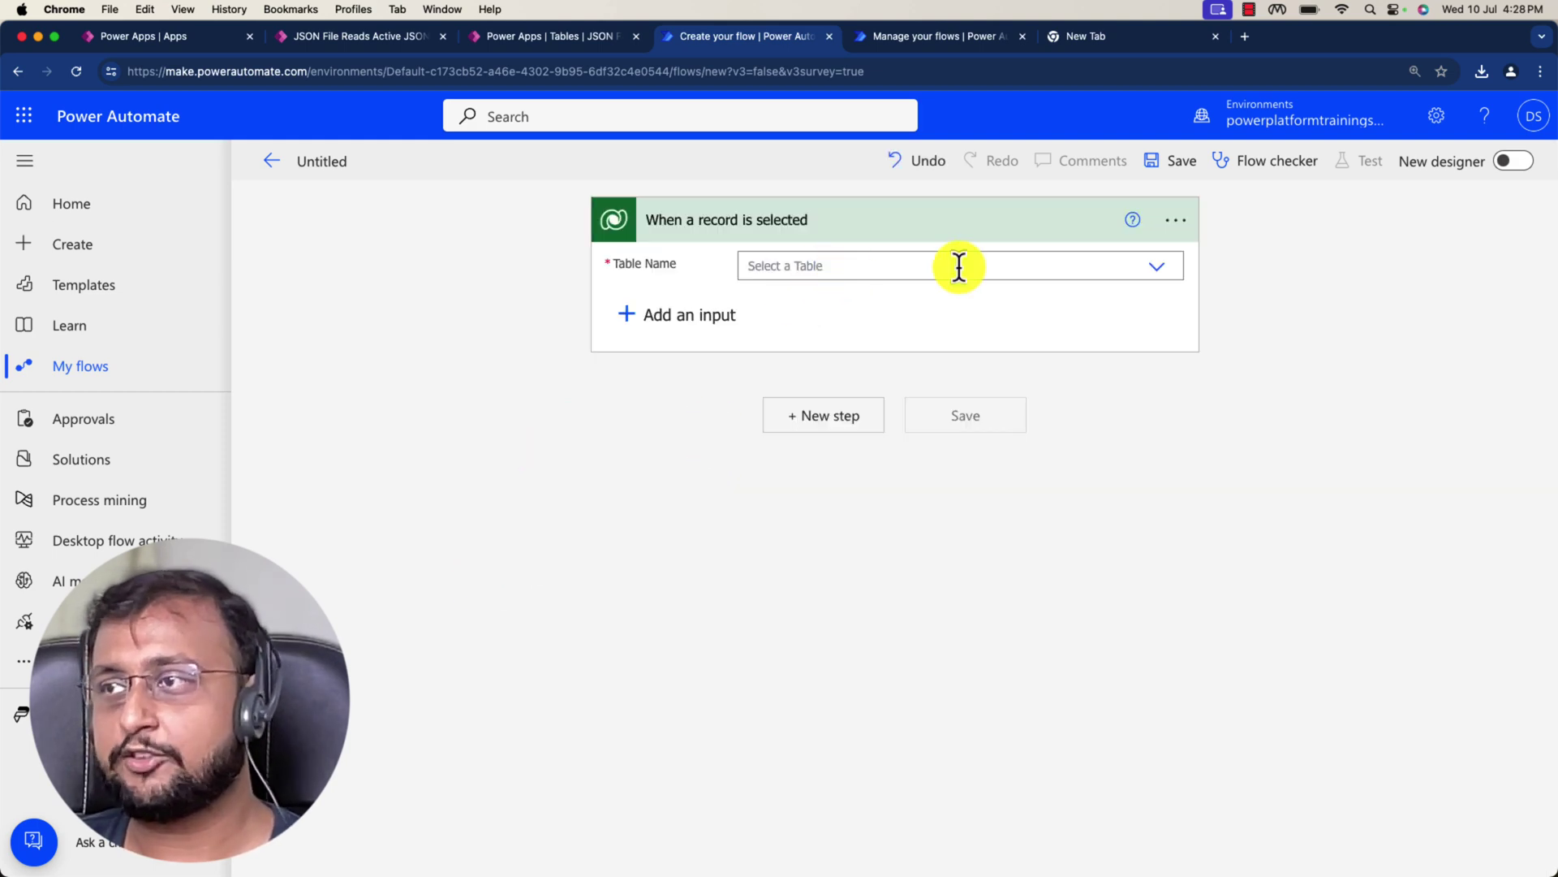
Step: Set the trigger table to JSON File Reads, found by searching 'json', and add a new step
left_click(1153, 269)
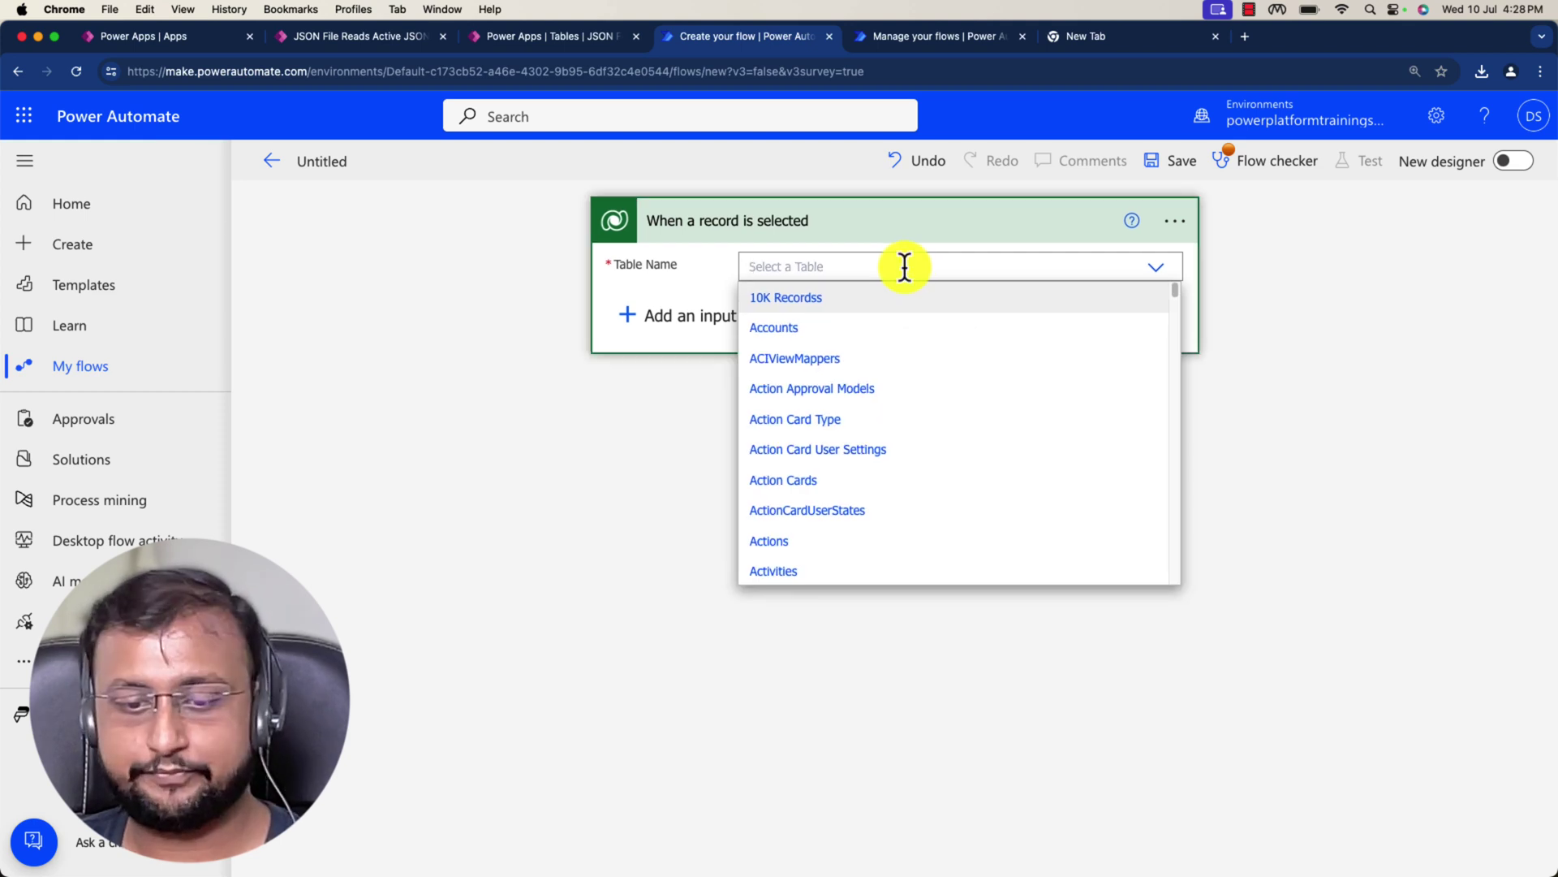
type("json")
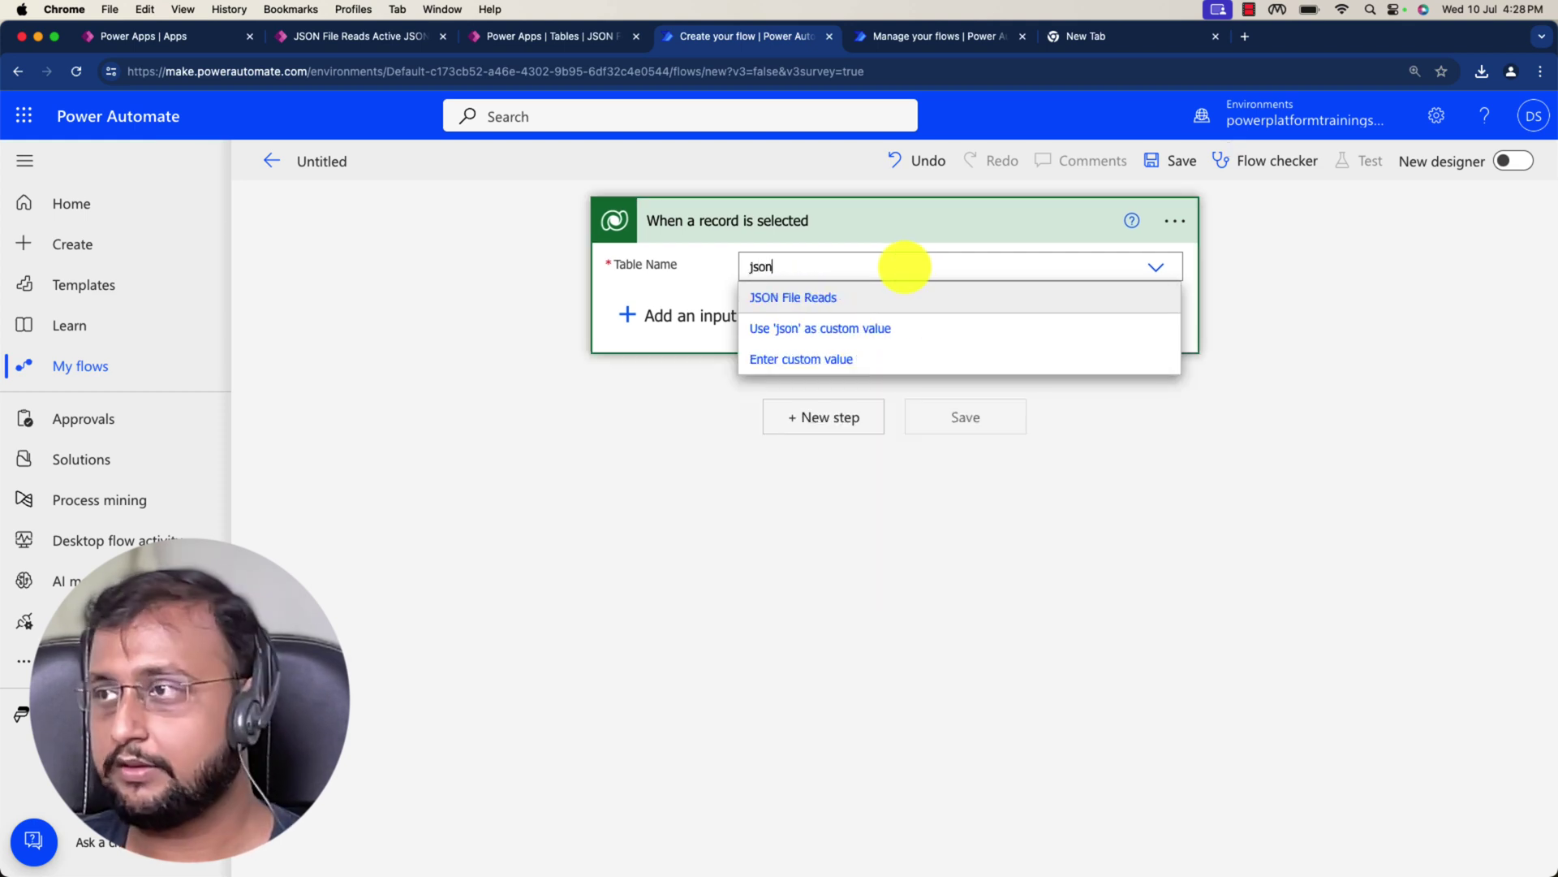
left_click(875, 302)
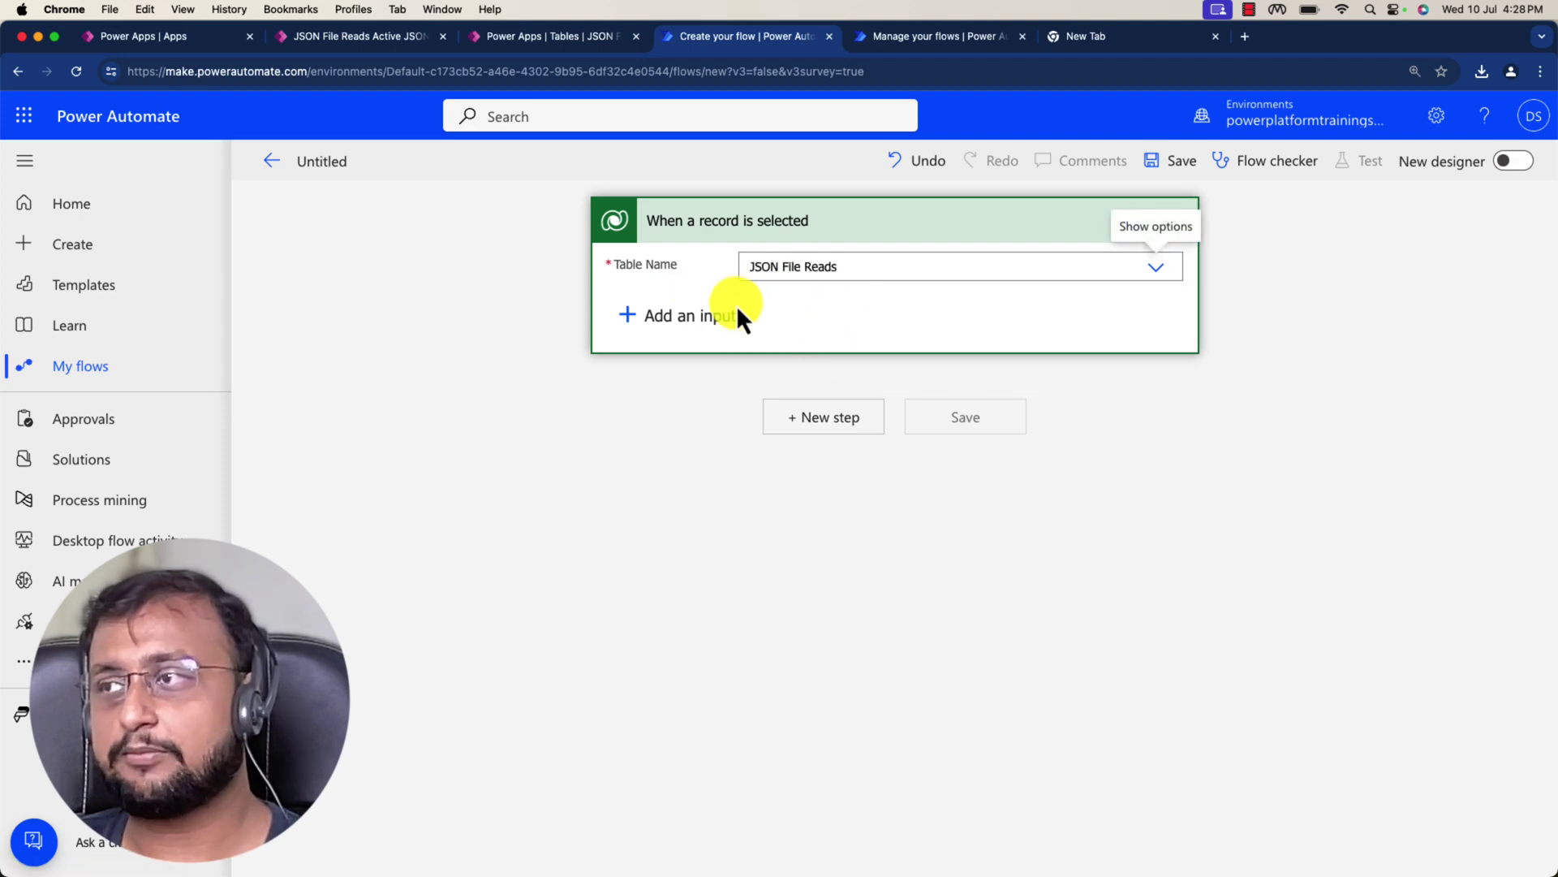
left_click(816, 419)
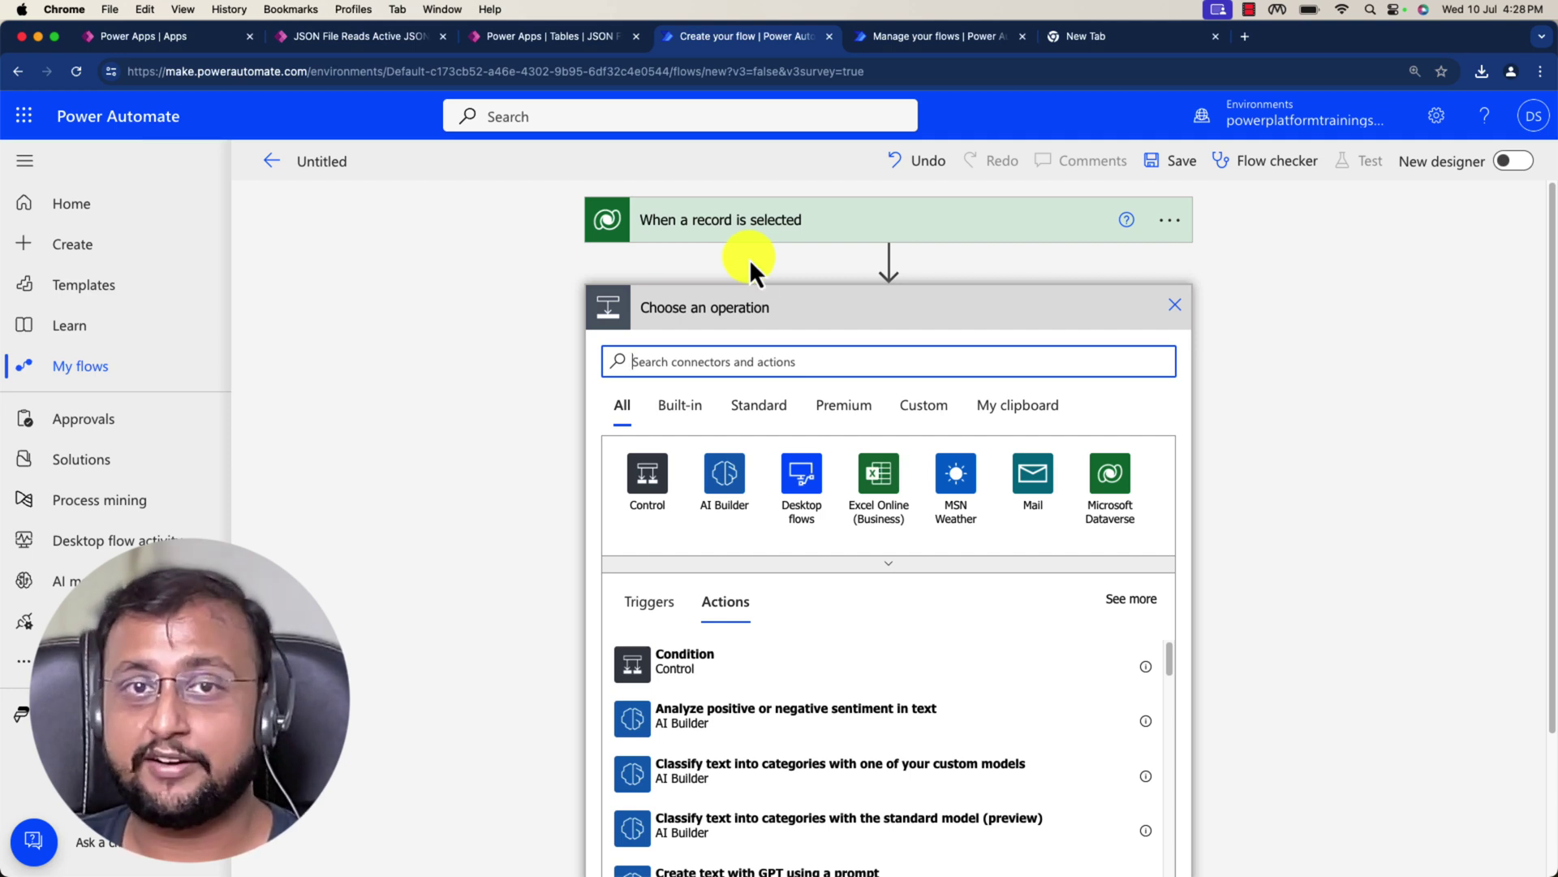
Step: Add the Dataverse 'Download a file or an image' action targeting the JSON File Reads table
left_click(1117, 483)
type("do")
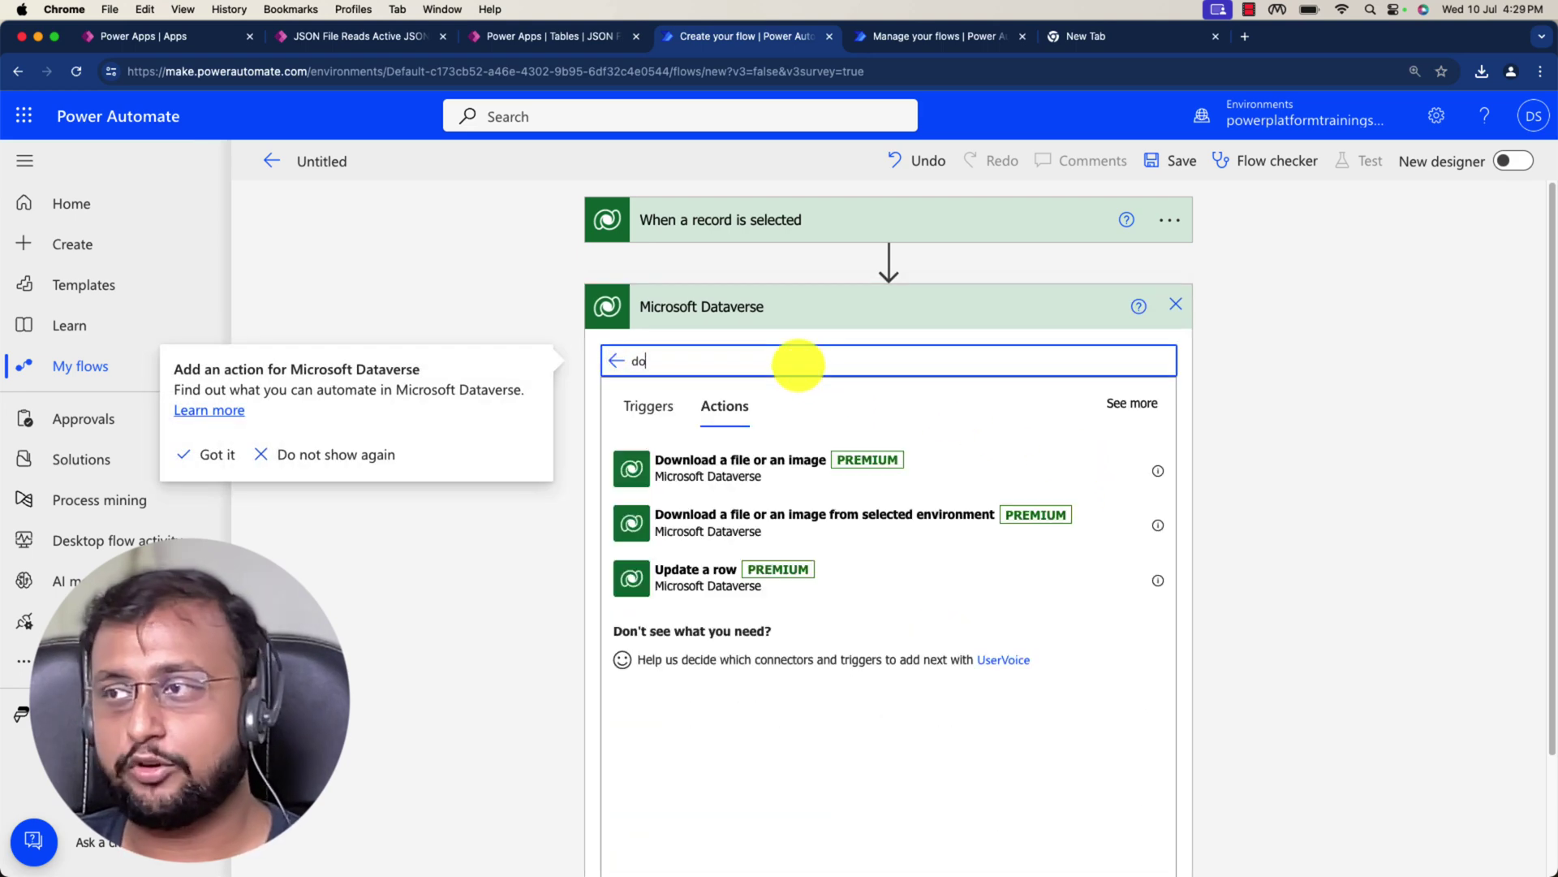
type("w")
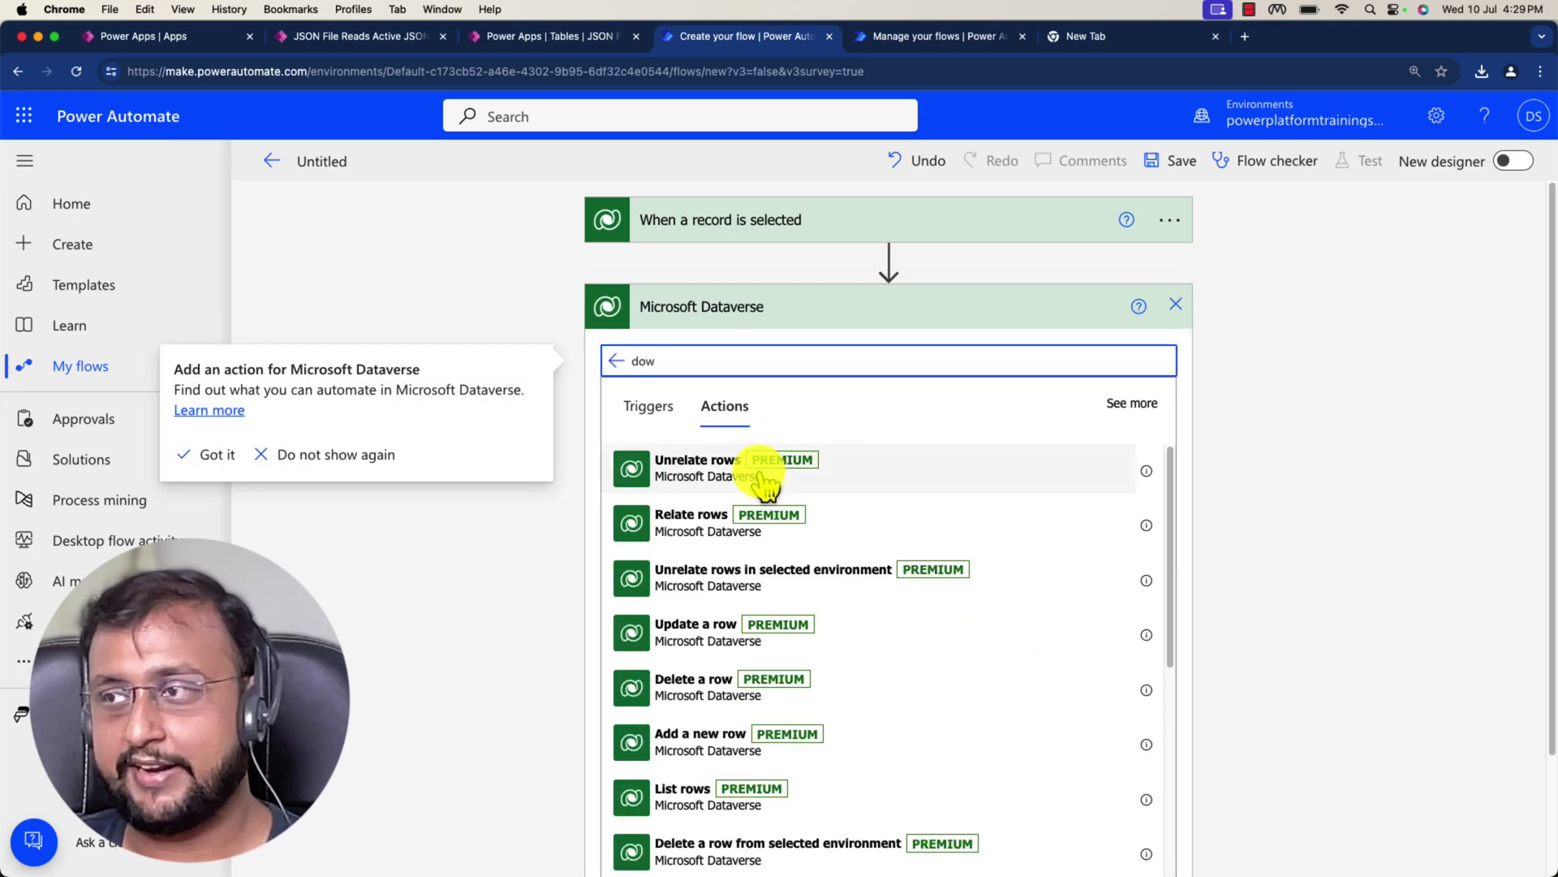
type("nl")
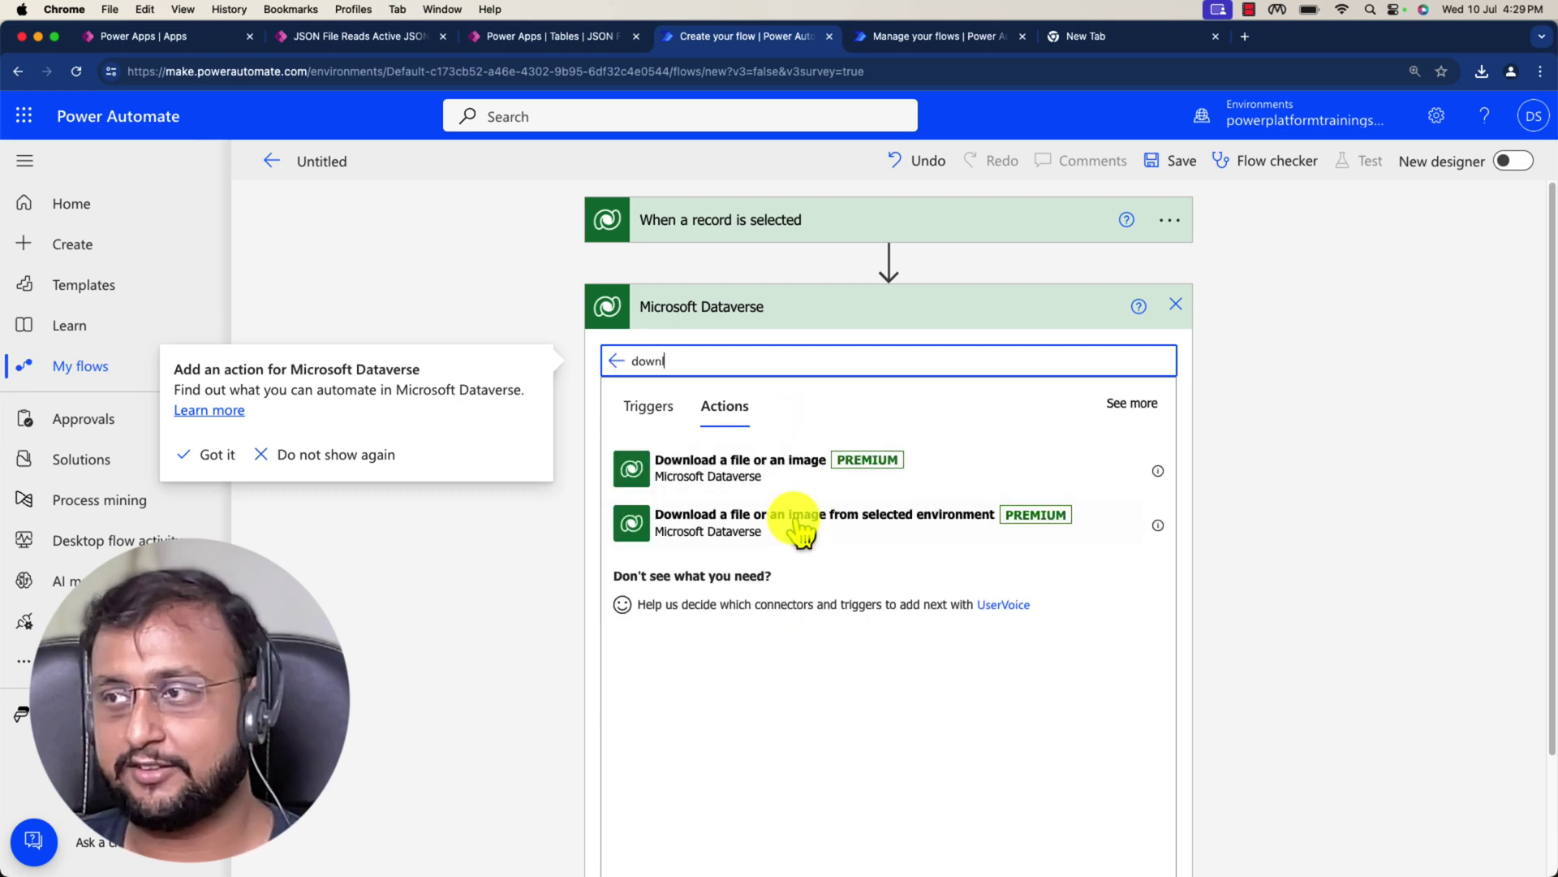
left_click(828, 478)
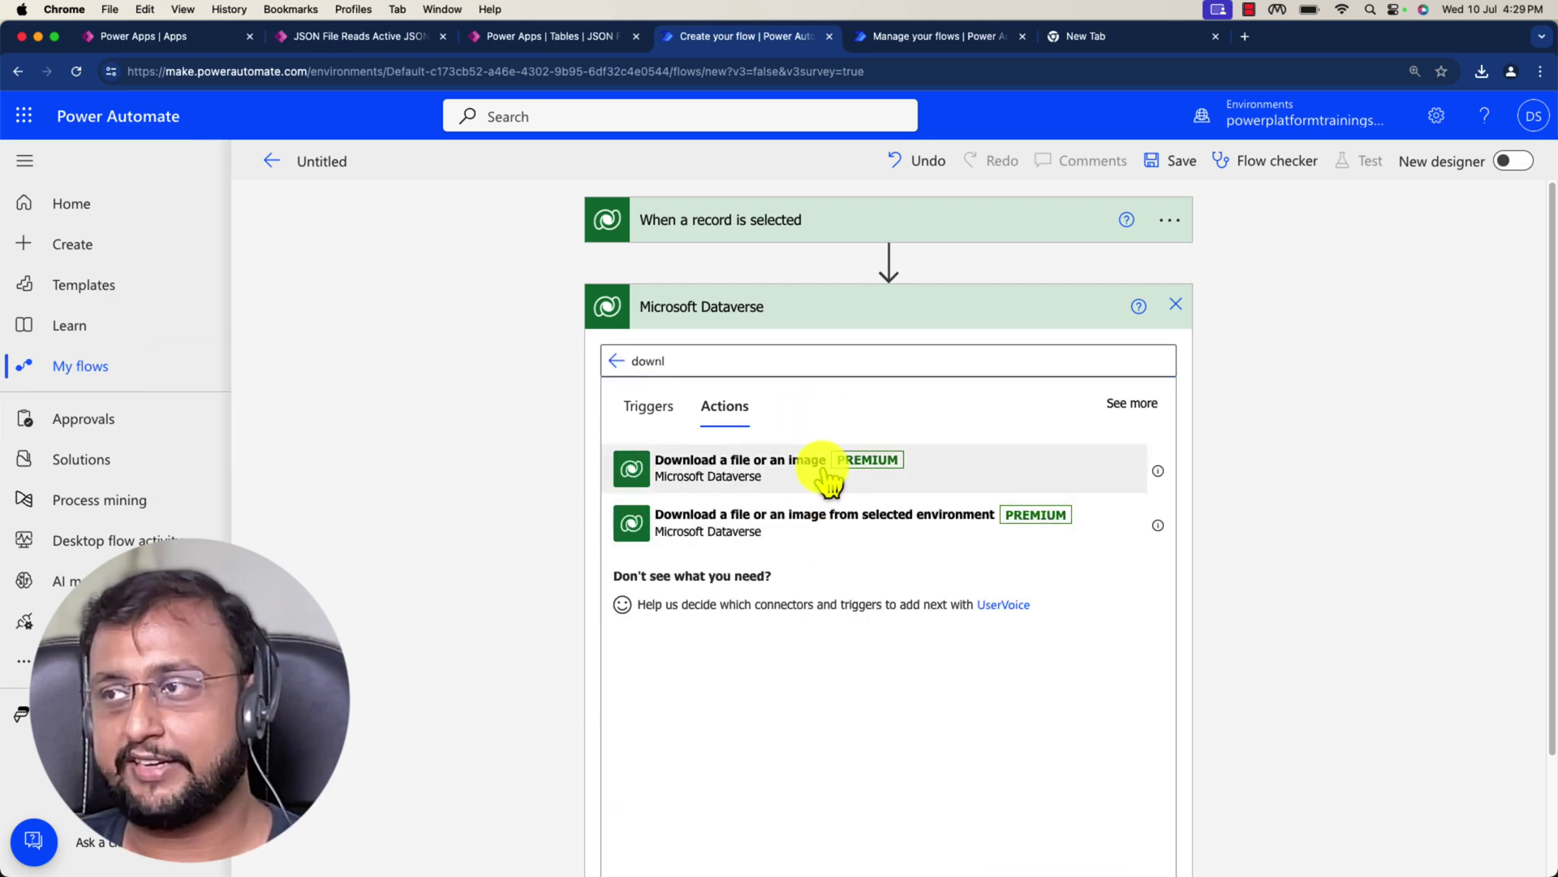
left_click(828, 477)
left_click(863, 357)
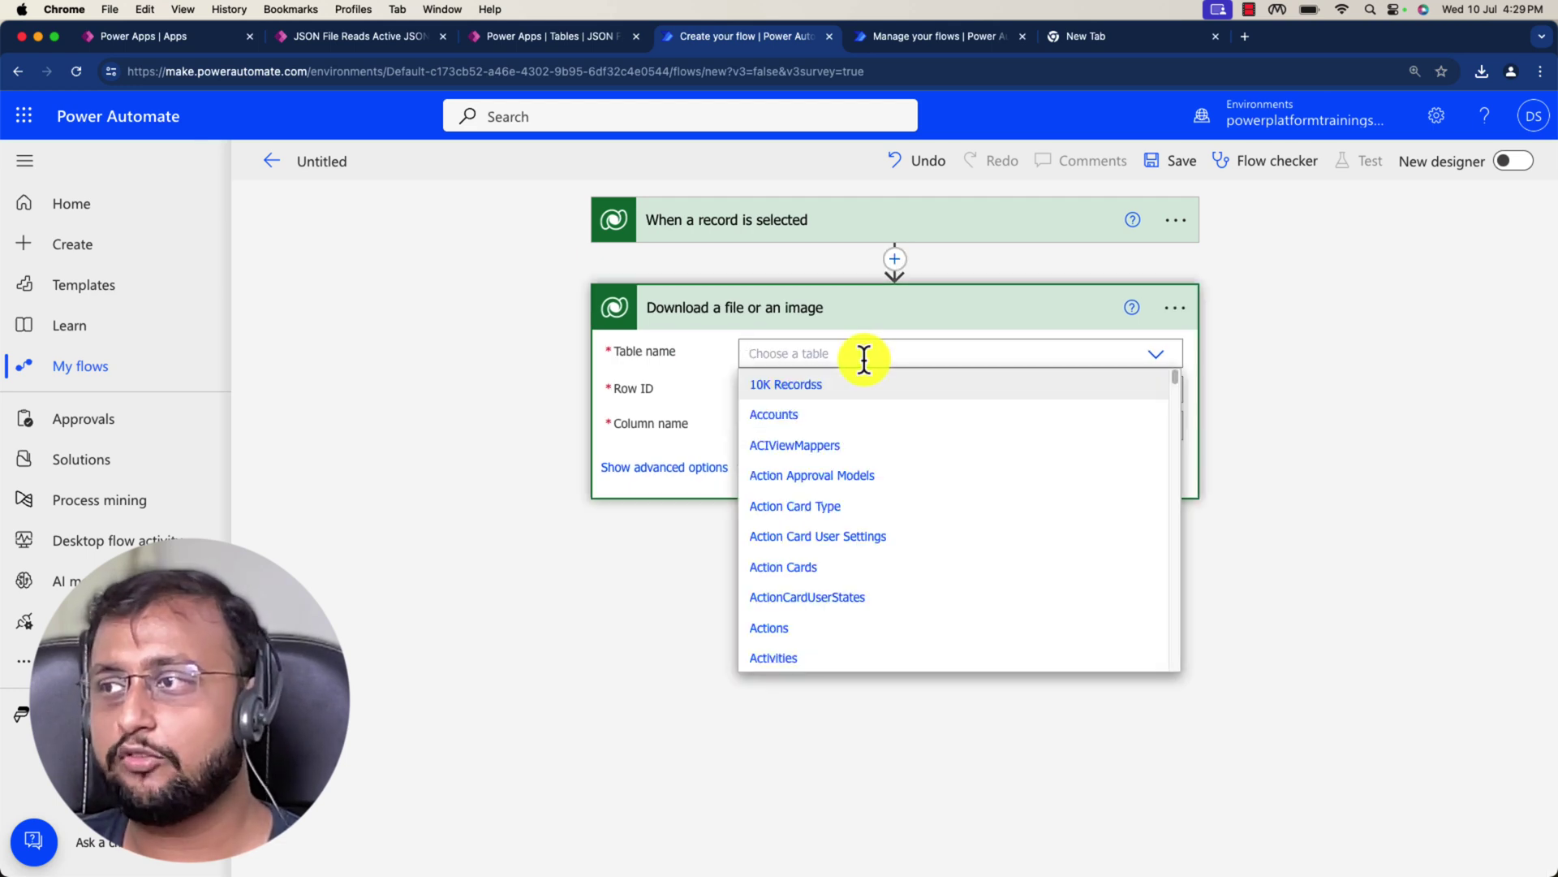
type("js")
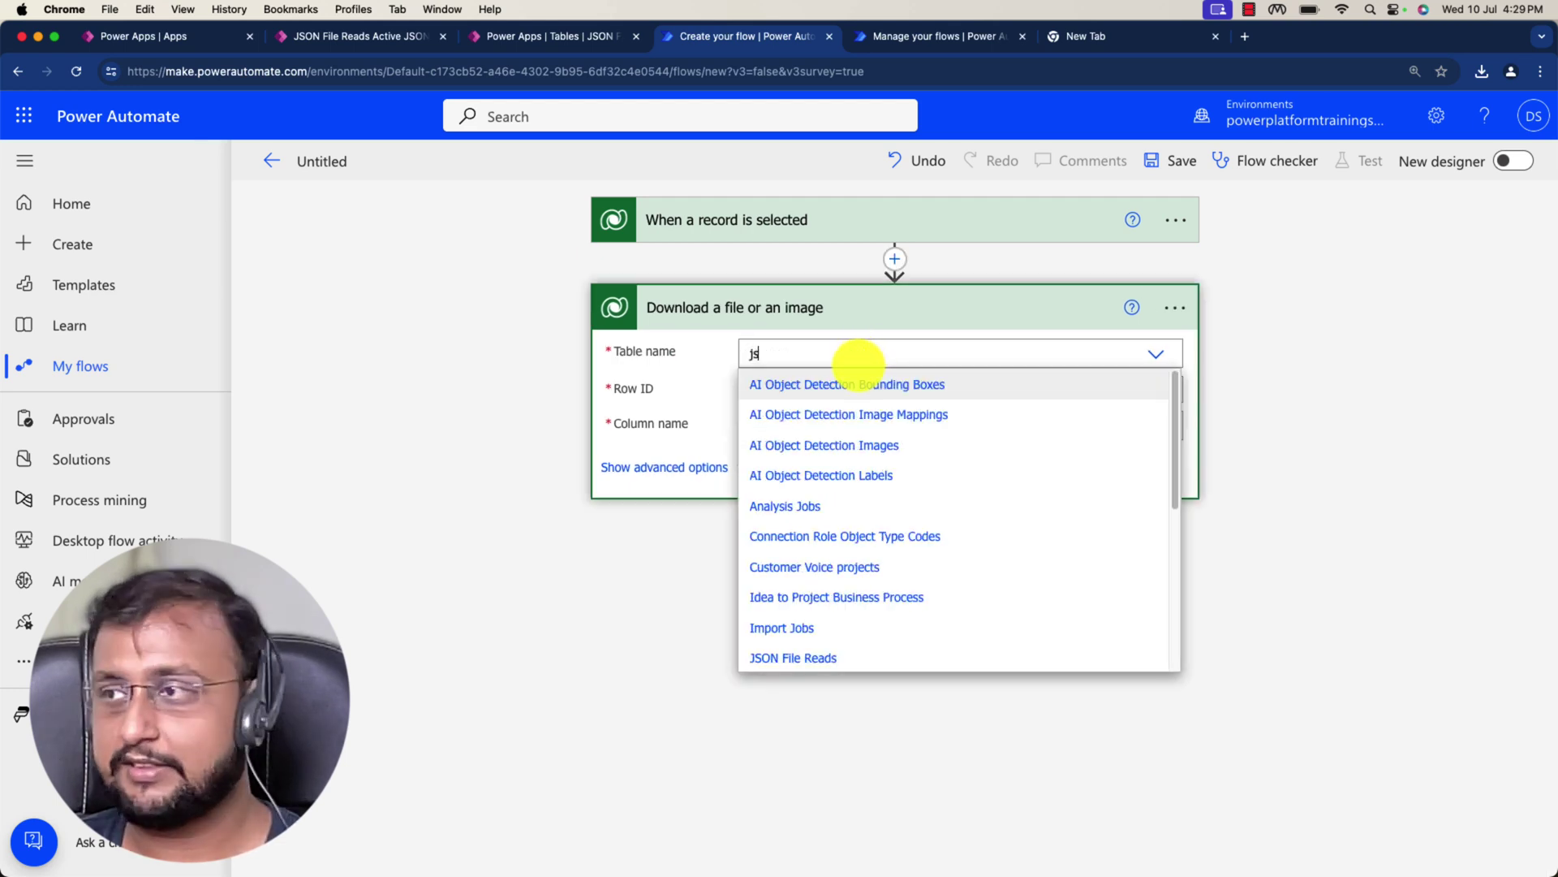
left_click(857, 394)
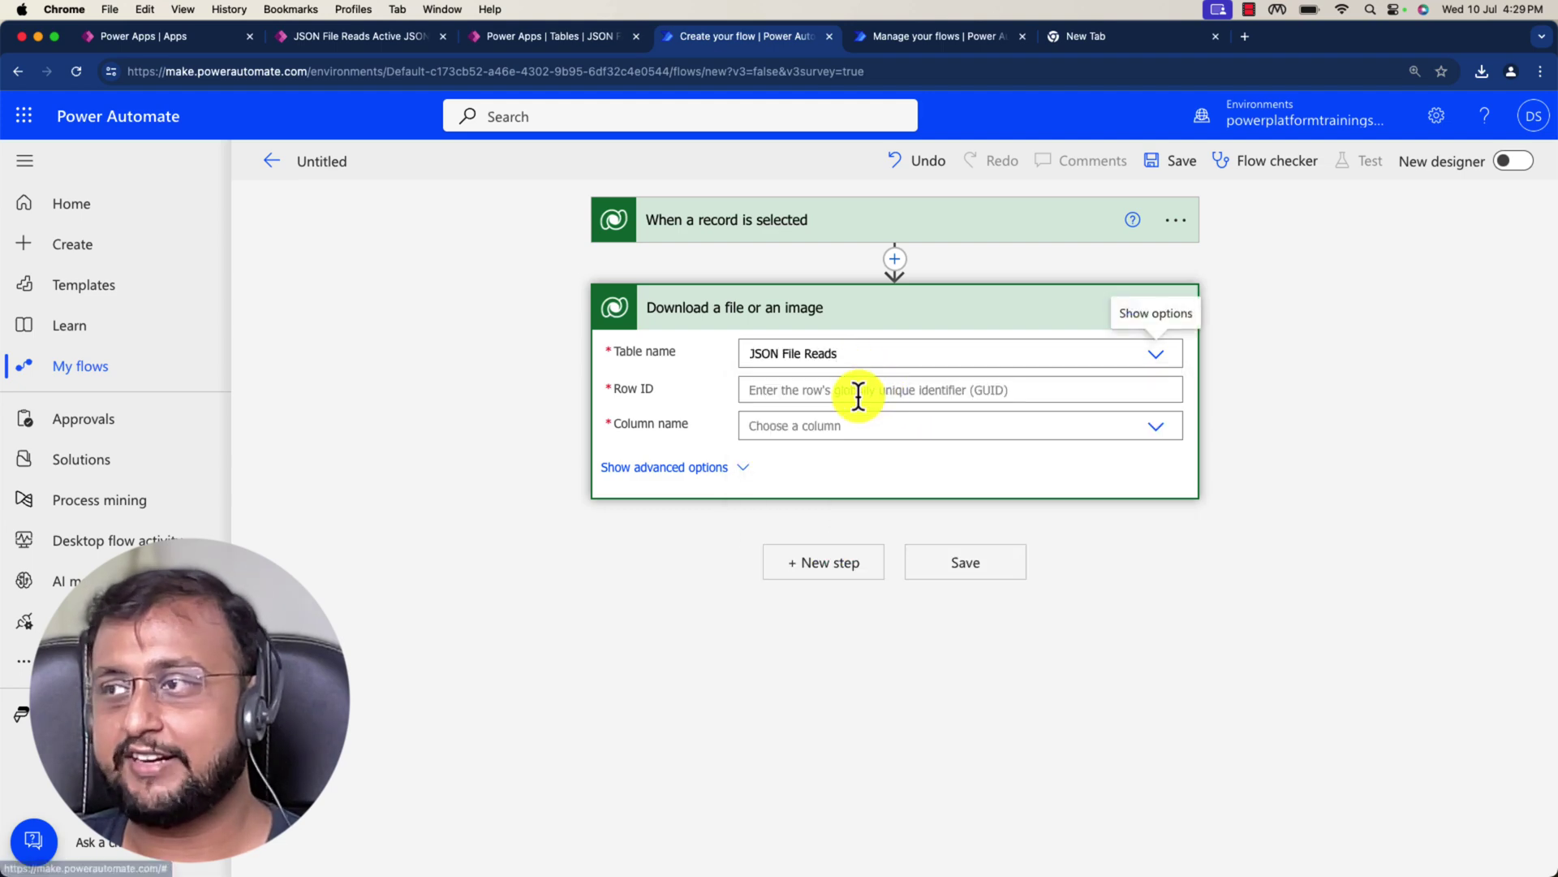
Step: Fill Row ID with the trigger's 'JSON File Read' dynamic content, found by searching 'json'
left_click(857, 390)
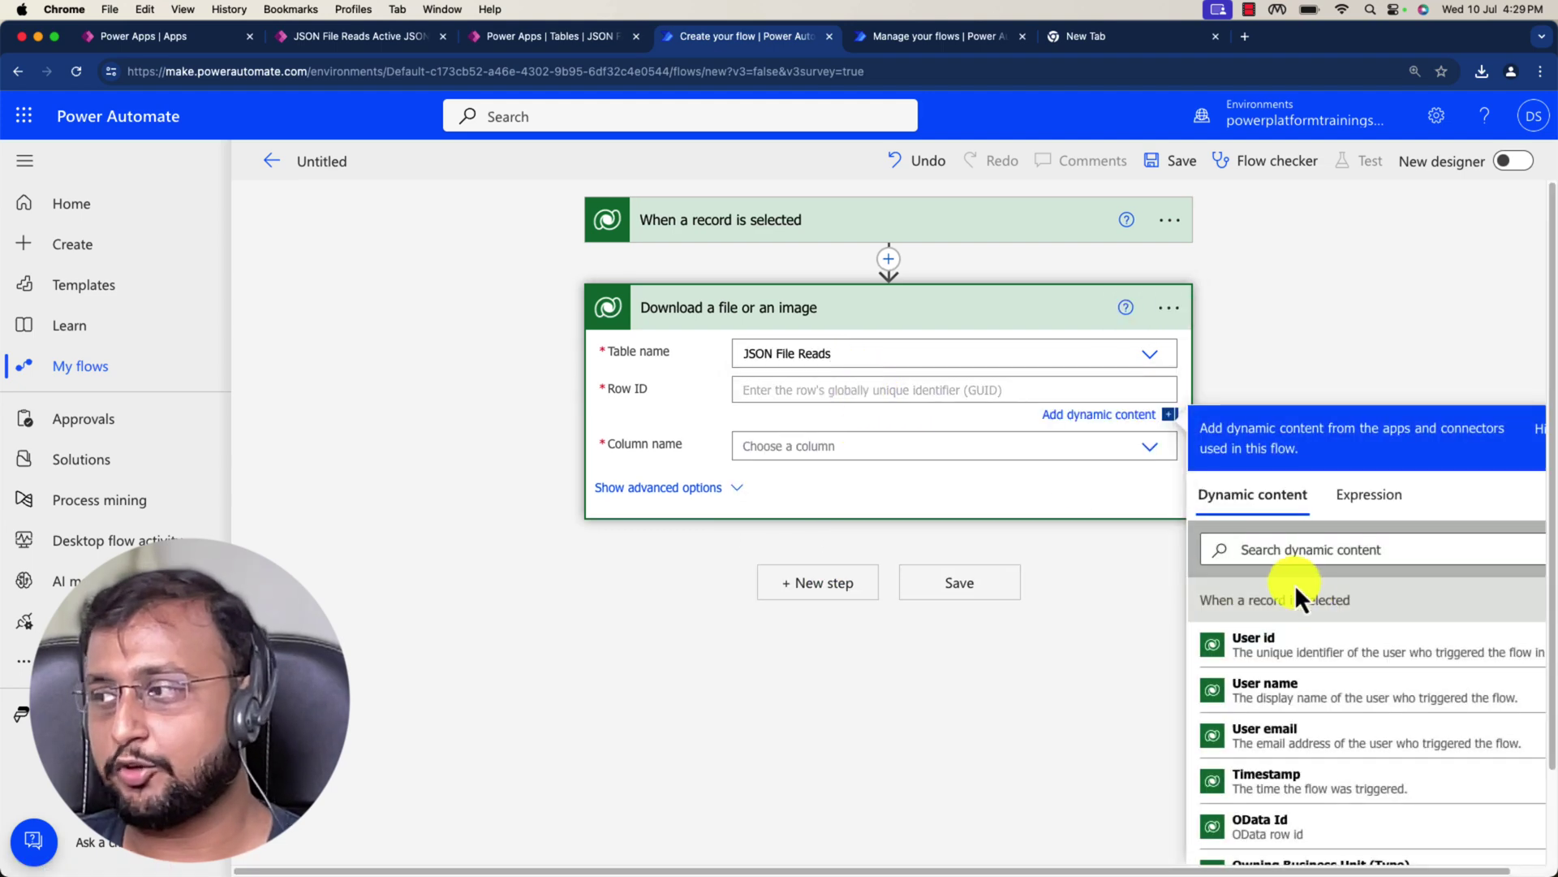
left_click(1304, 550)
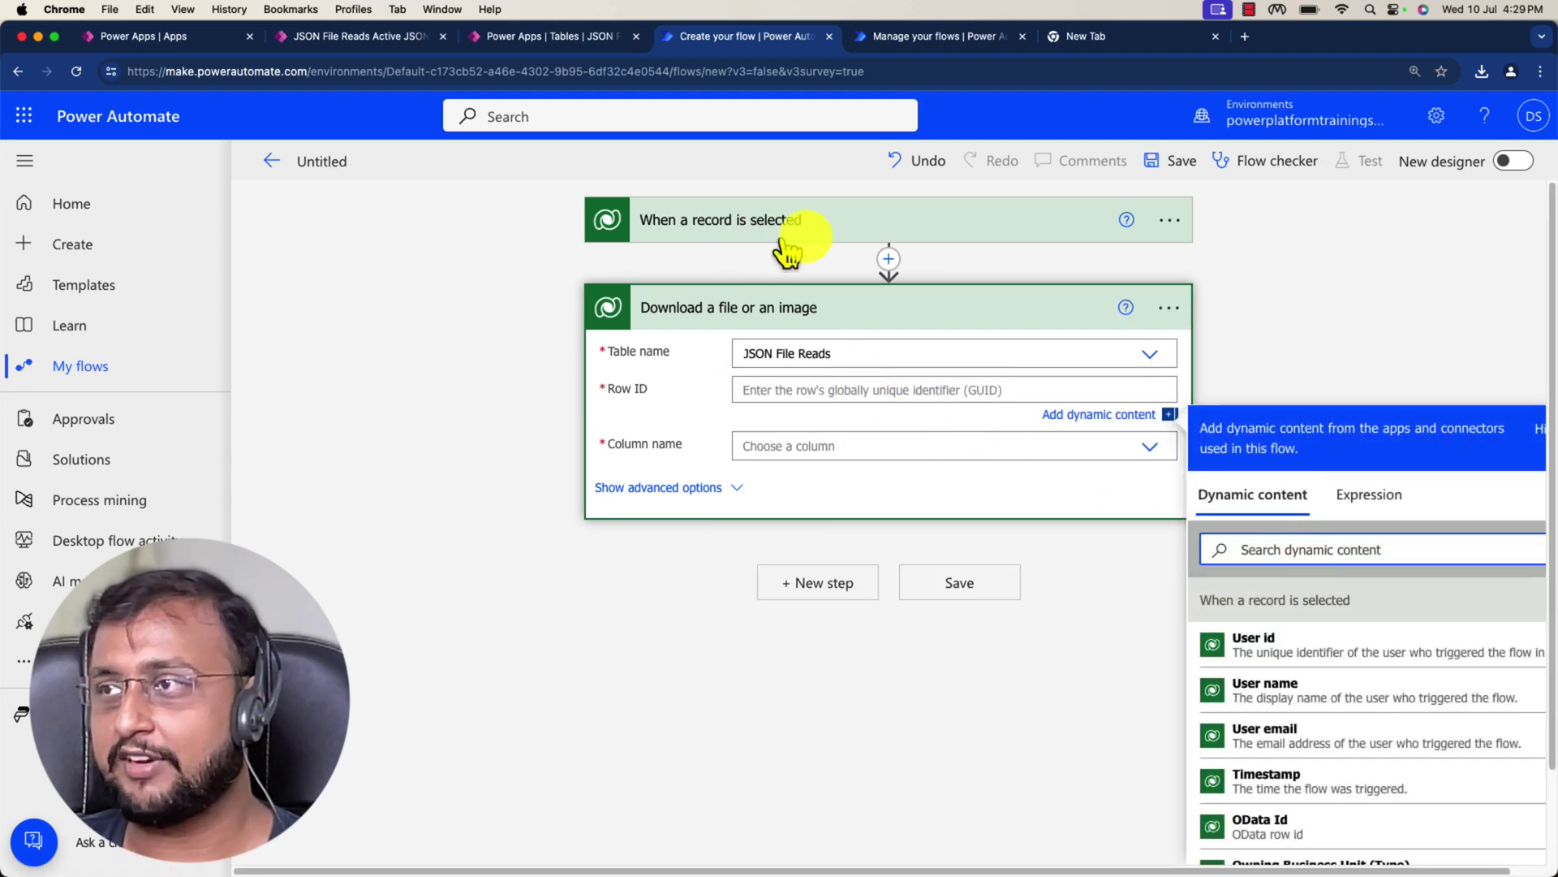
left_click_drag(598, 248, 931, 253)
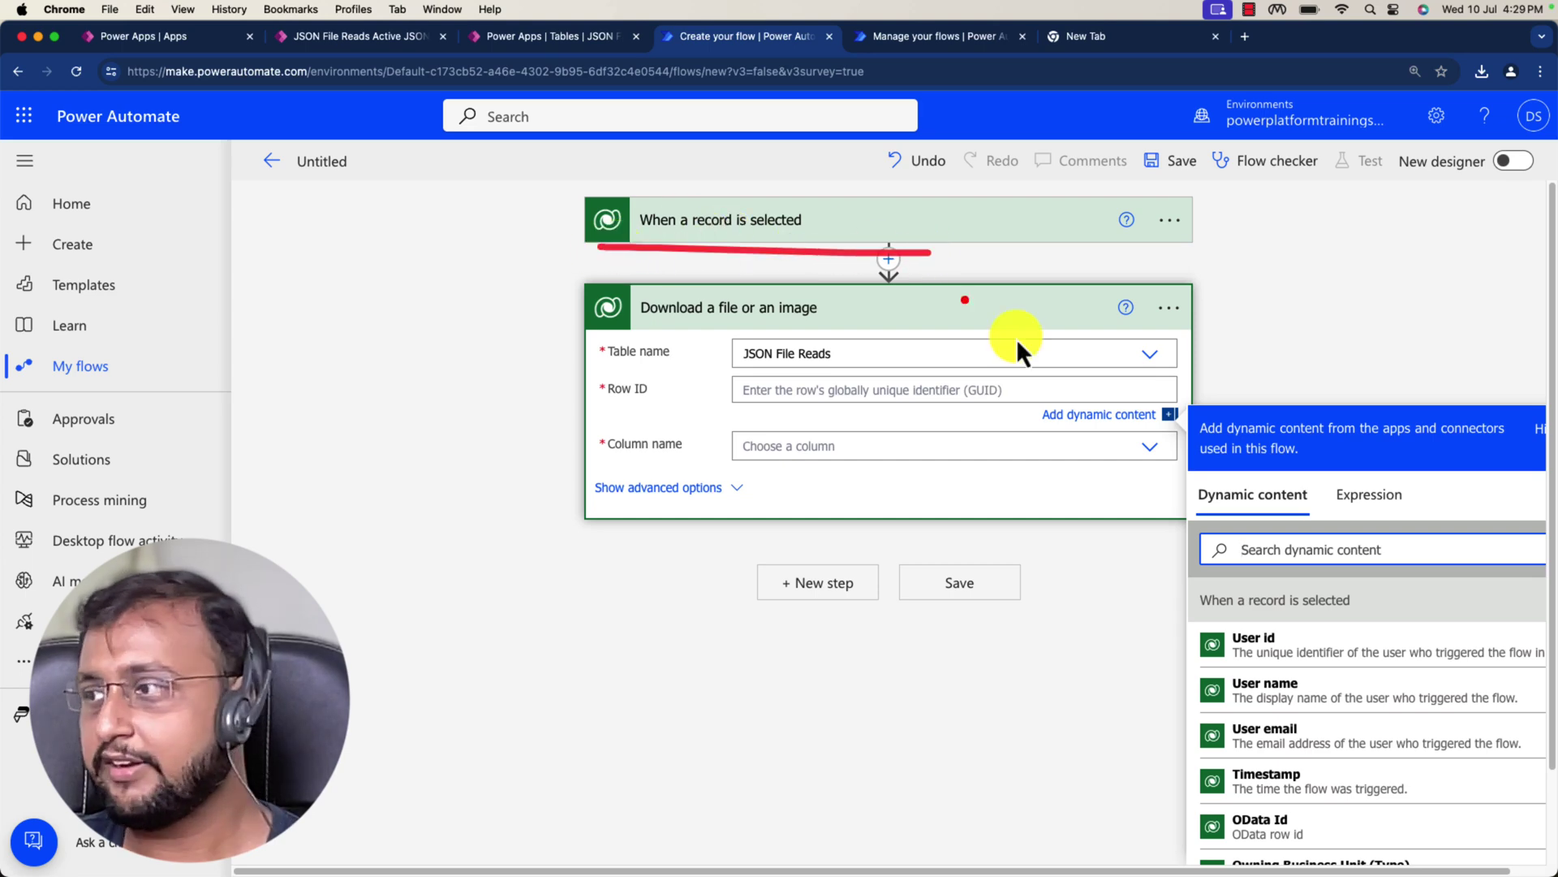
left_click_drag(1207, 620, 1377, 616)
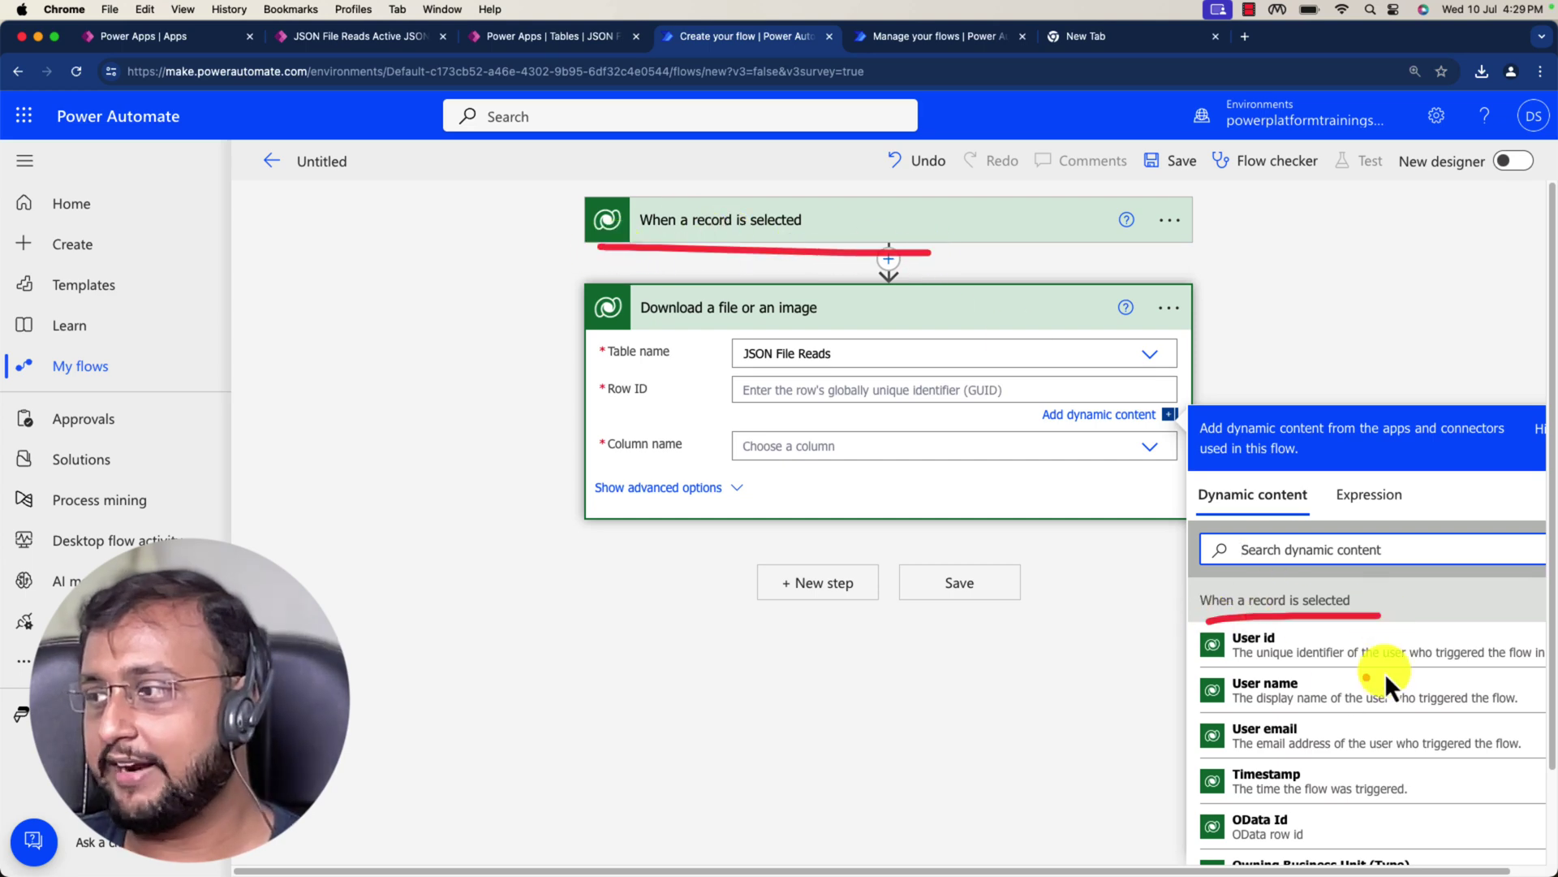
mouse_move(1479, 599)
left_mouse_down()
mouse_move(1528, 734)
mouse_move(1474, 837)
left_mouse_up()
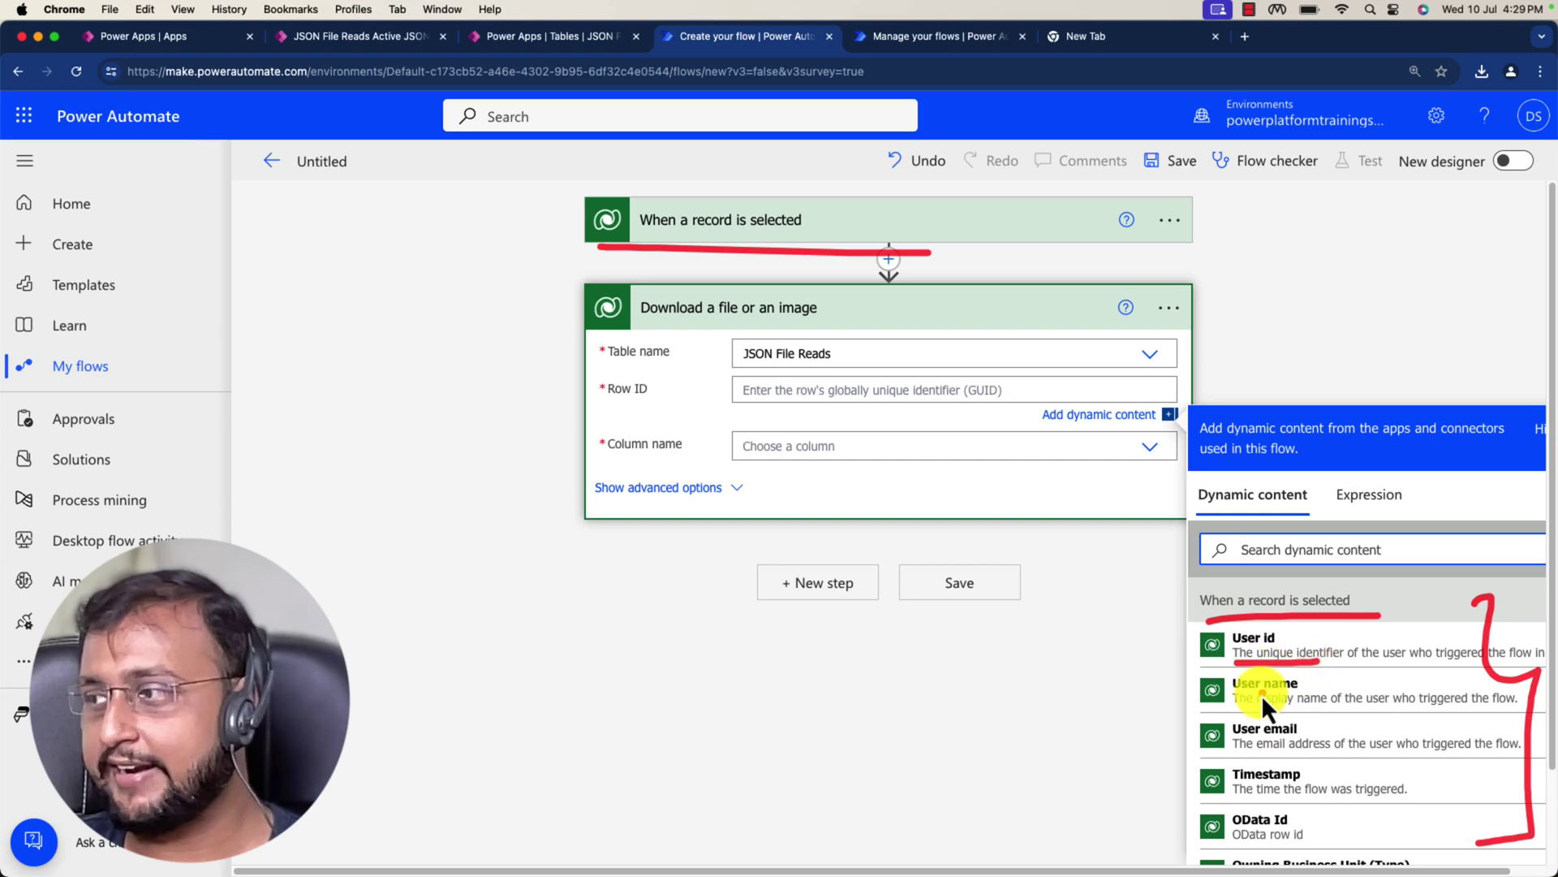
left_click_drag(1234, 711, 1321, 713)
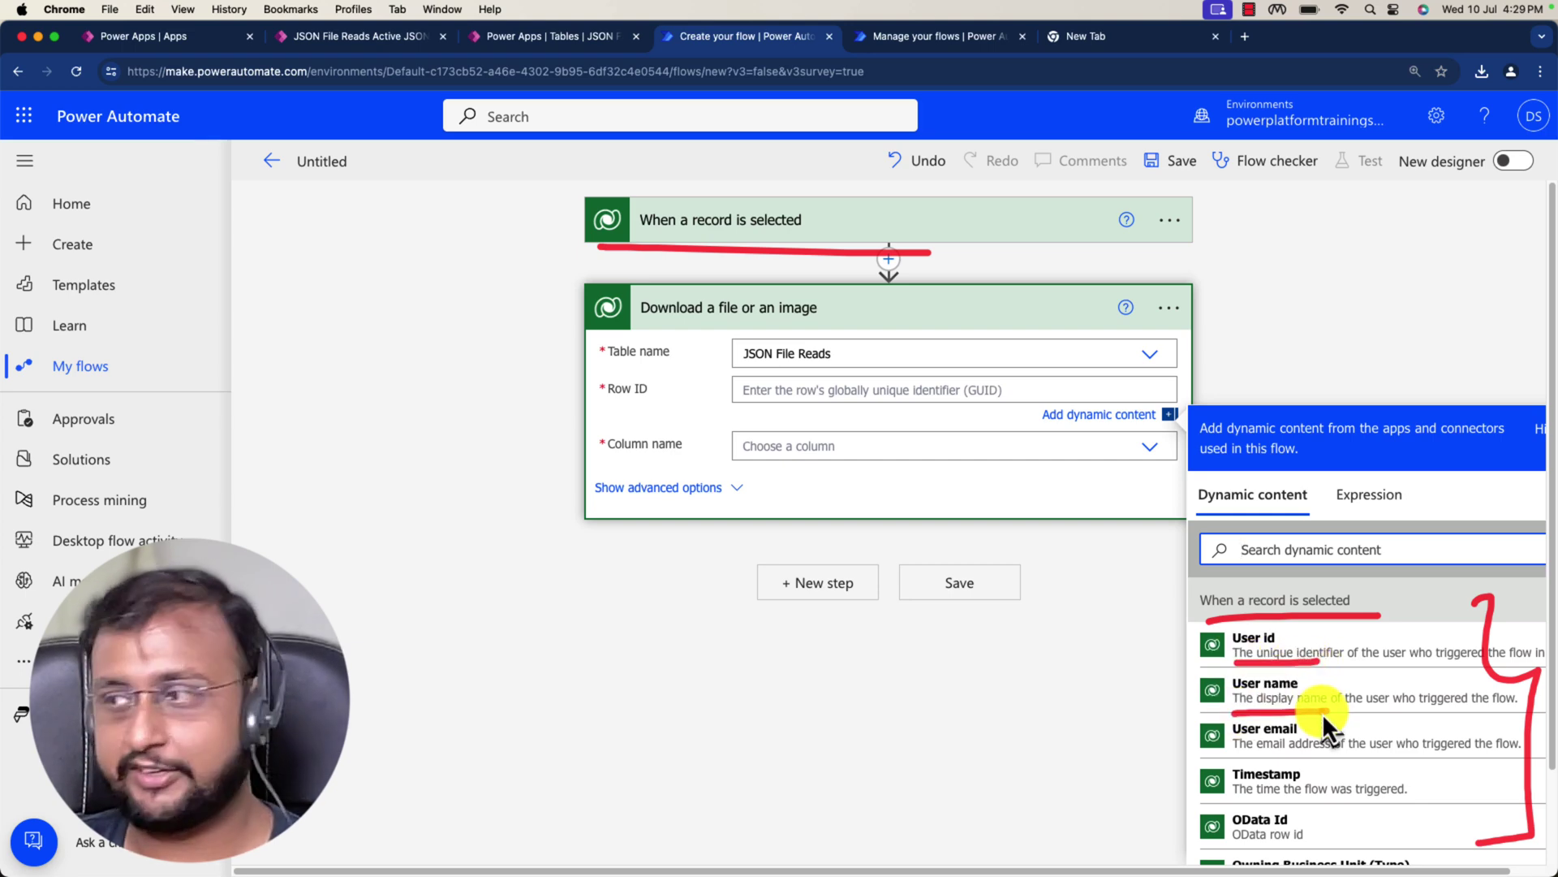
left_click_drag(1235, 752, 1323, 752)
left_click_drag(1255, 798, 1307, 797)
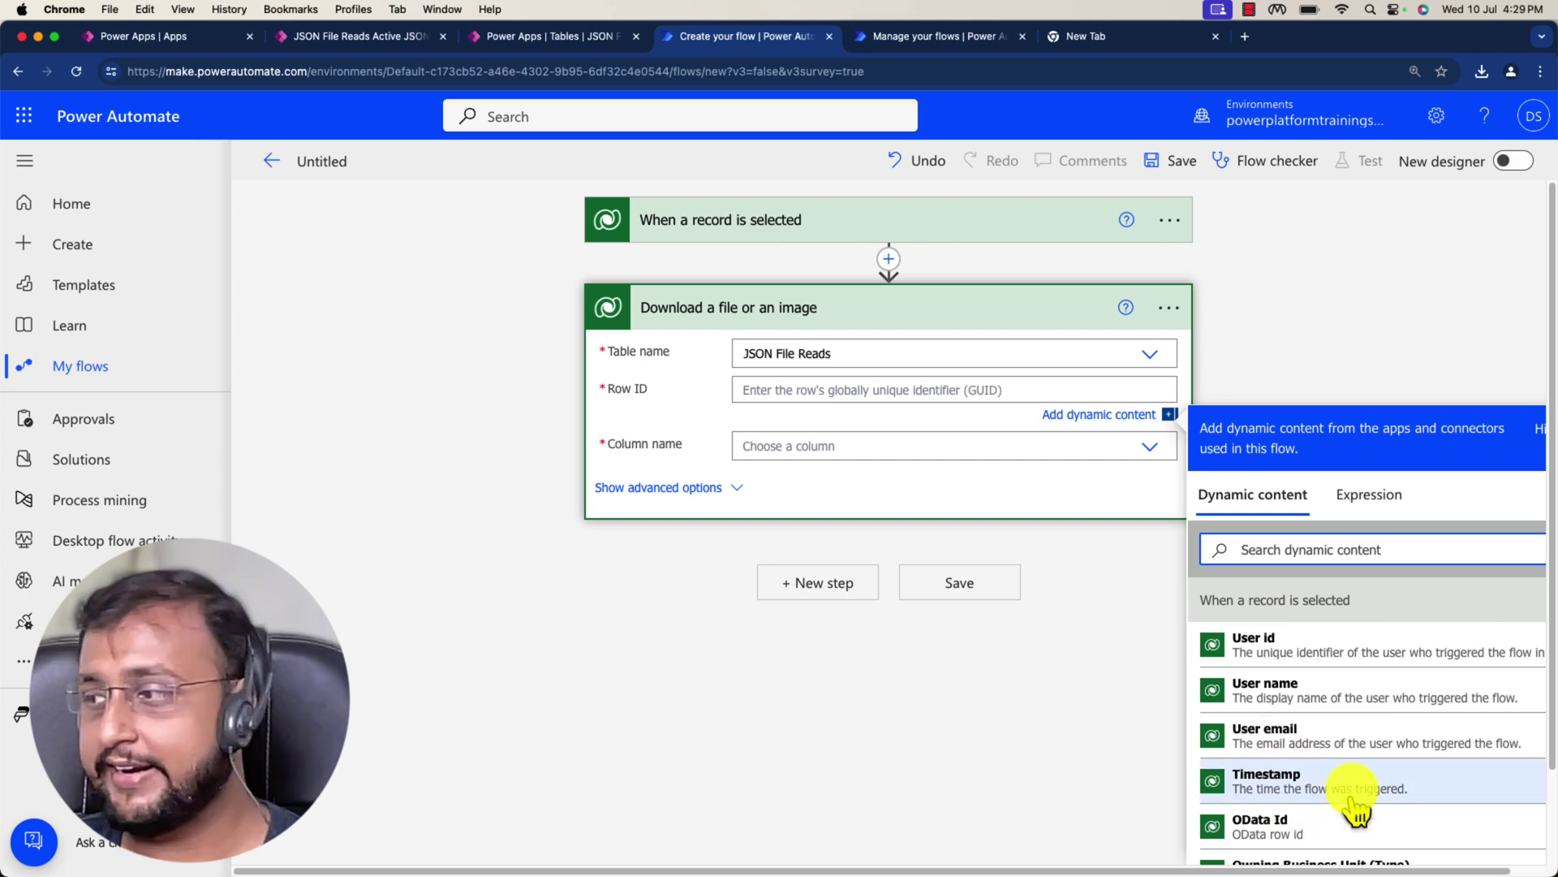
scroll(1364, 771, "down", 3)
scroll(1368, 743, "down", 10)
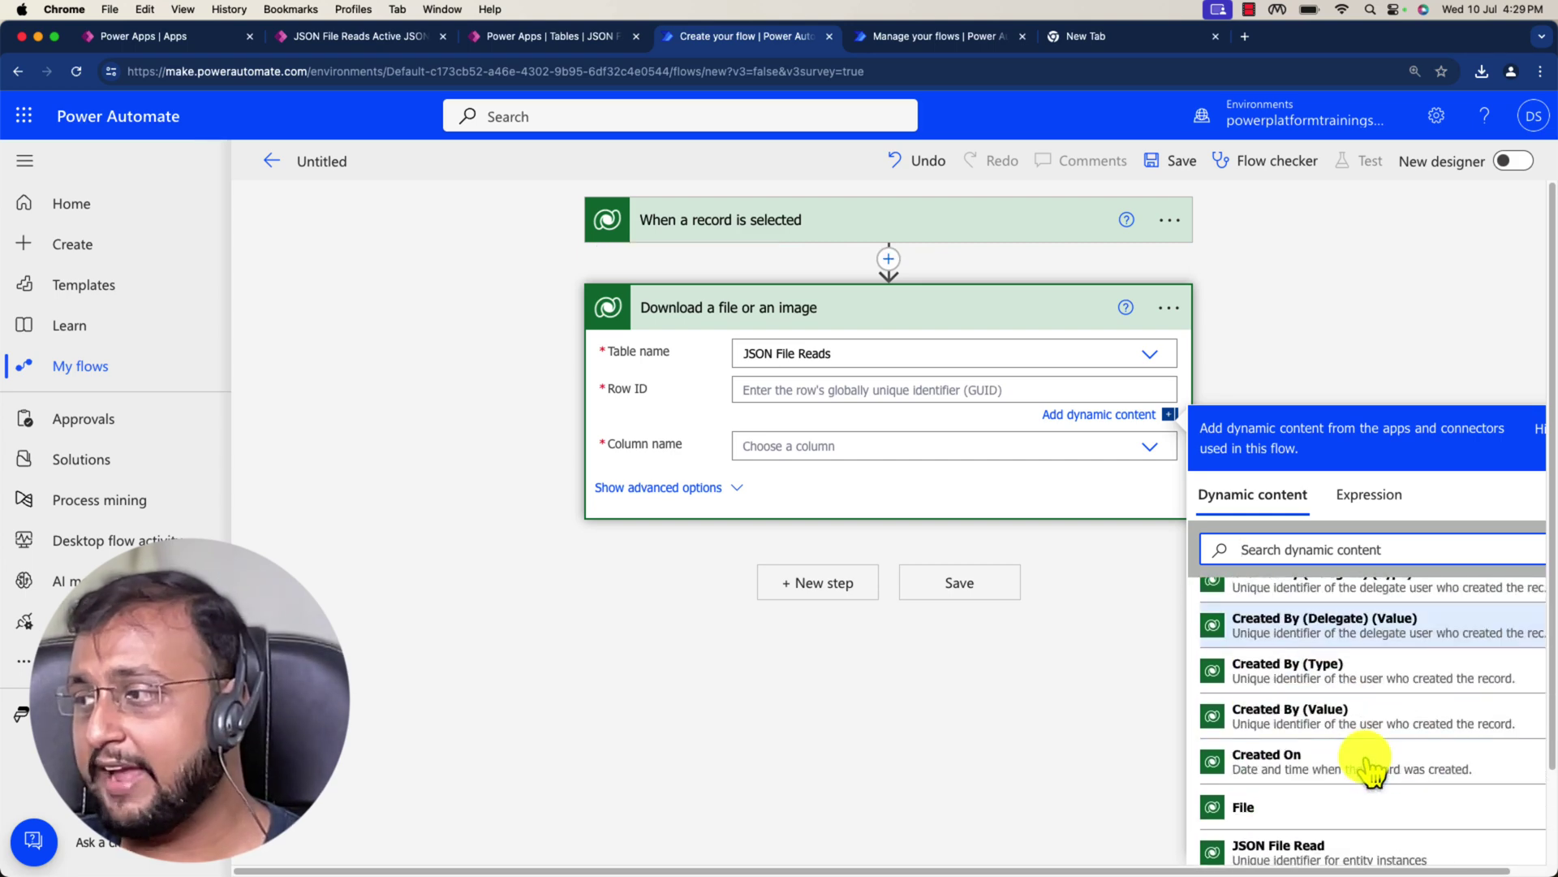
scroll(1363, 755, "down", 10)
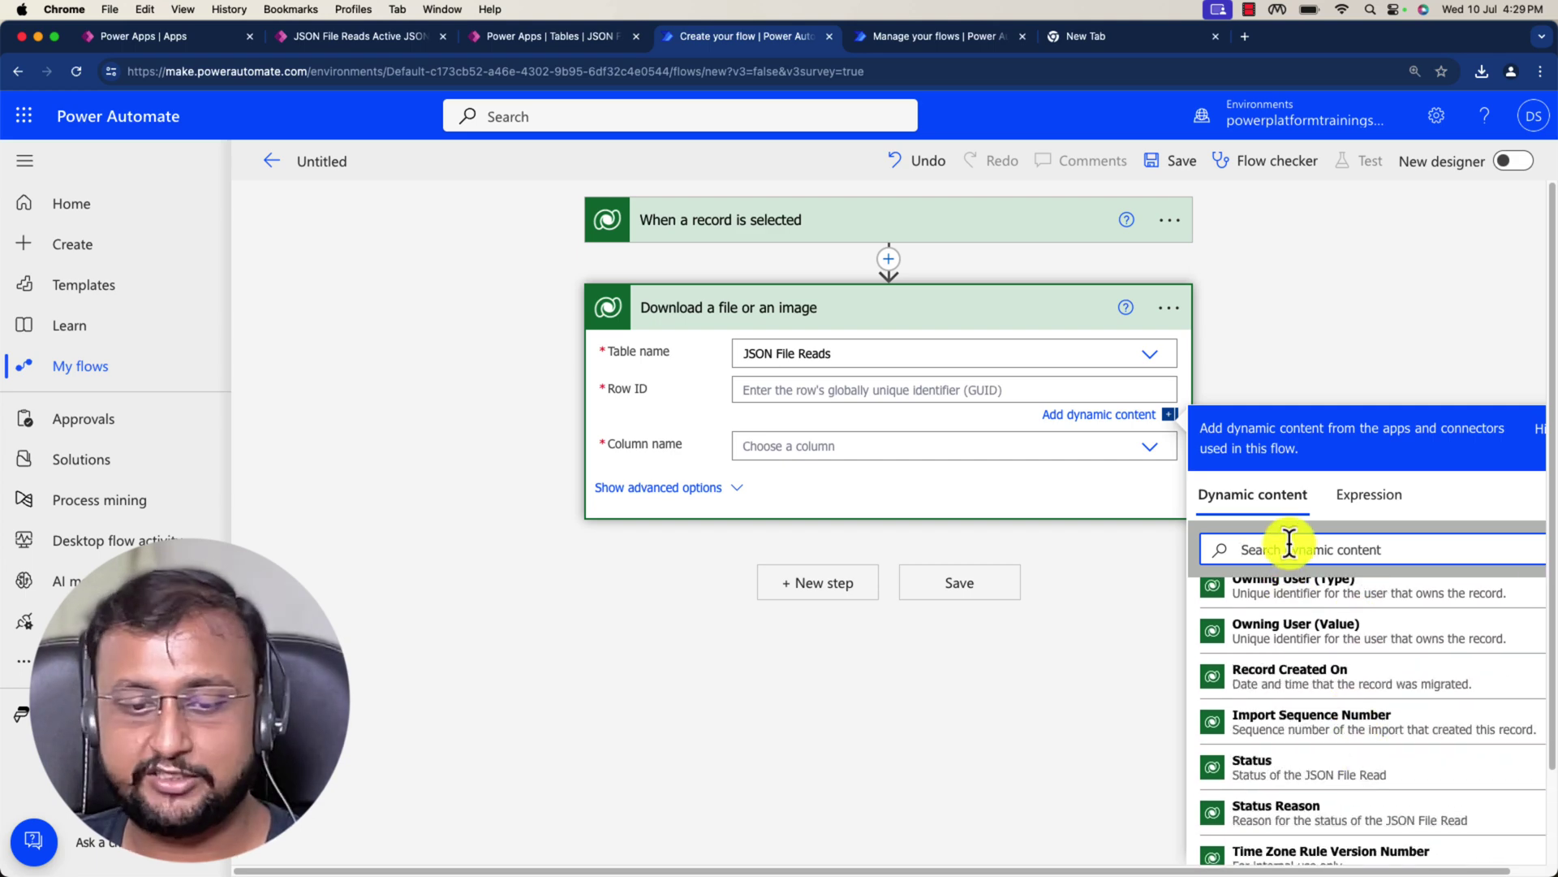
type("json")
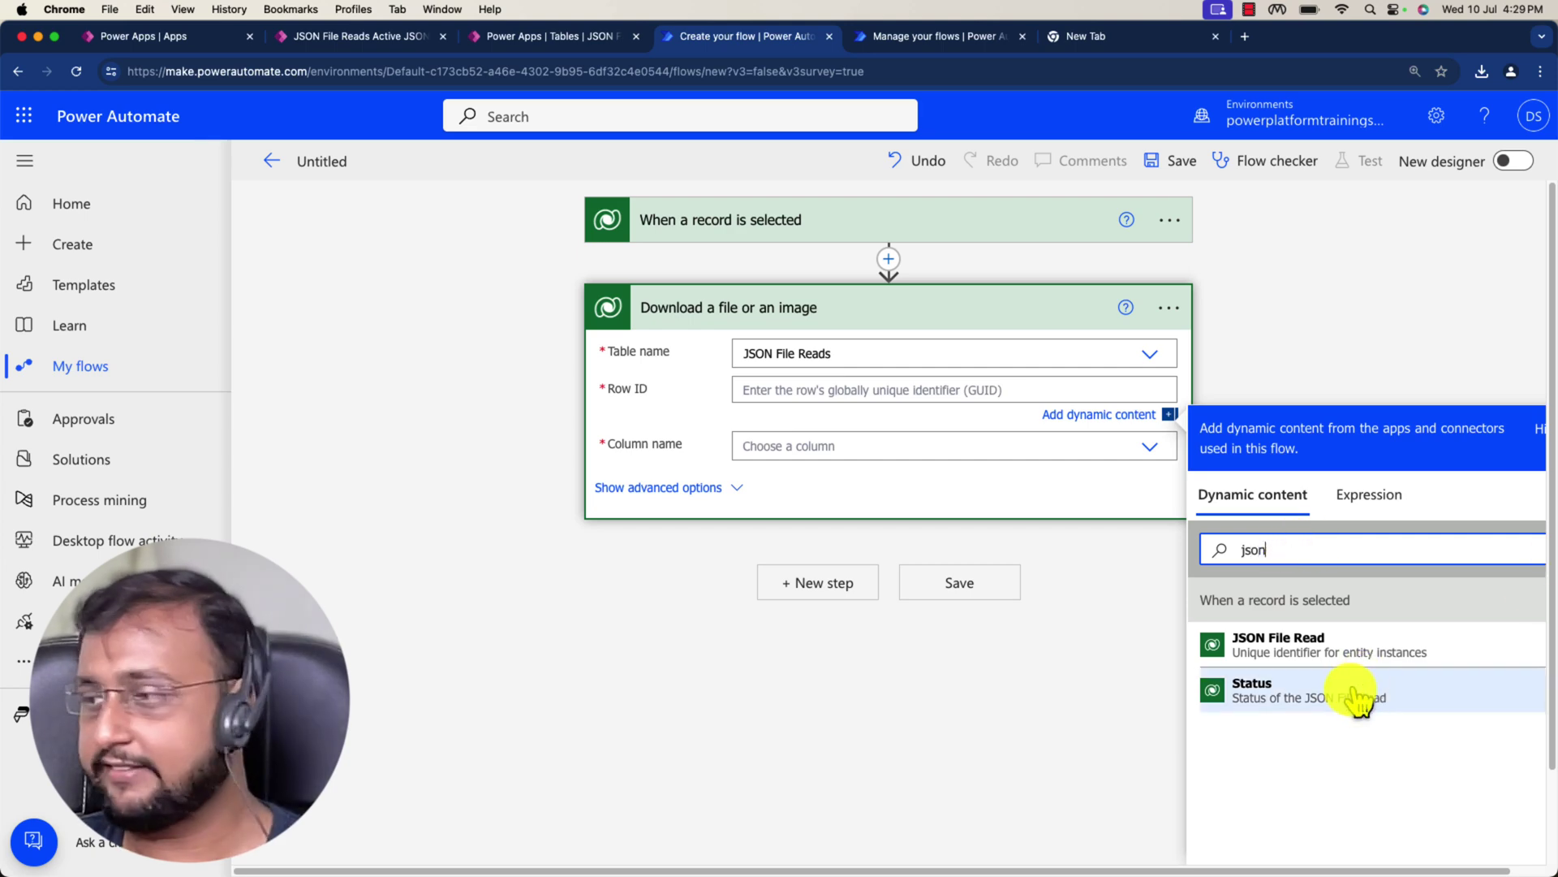
mouse_move(1215, 669)
left_mouse_down()
mouse_move(1405, 667)
mouse_move(1338, 606)
mouse_move(1214, 659)
left_mouse_up()
mouse_move(670, 242)
left_mouse_down()
mouse_move(874, 253)
mouse_move(1116, 513)
left_mouse_up()
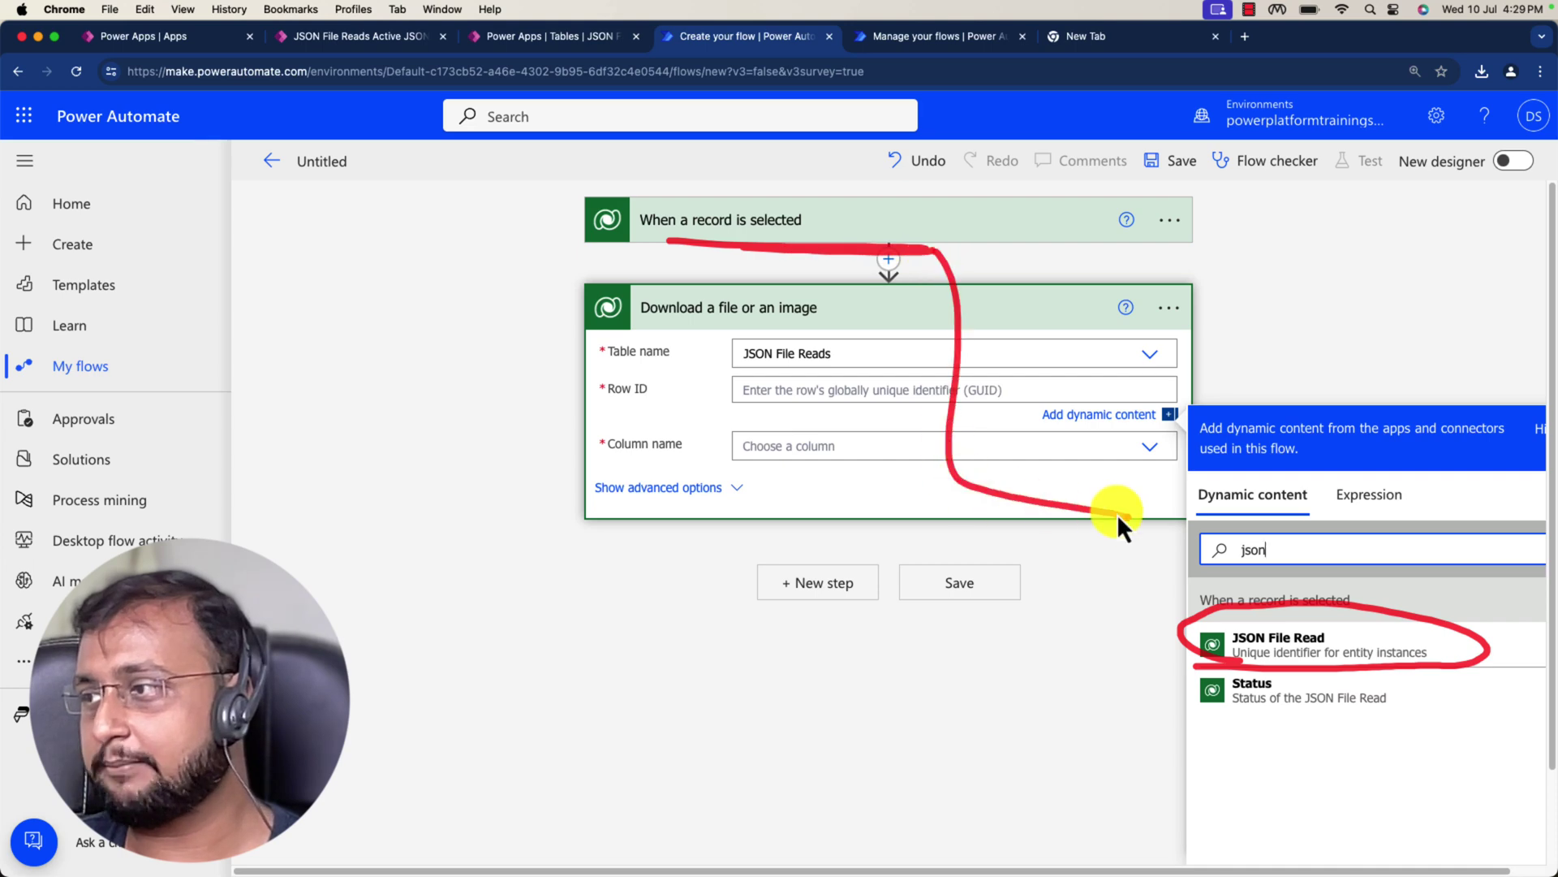
left_click(1268, 645)
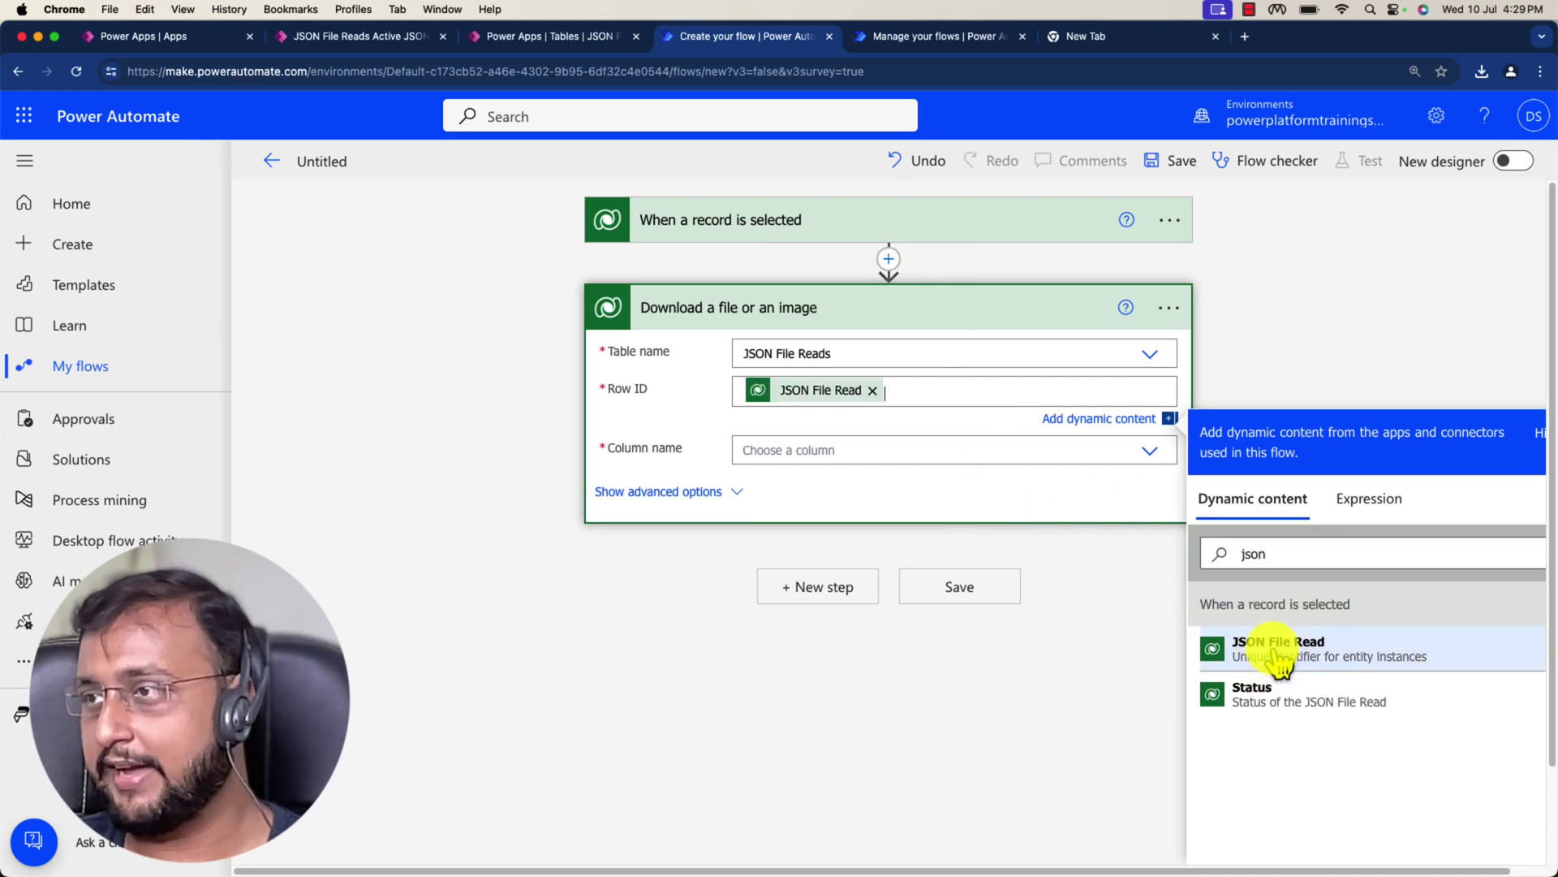
Step: Set the download action's Column name to File
left_click(1153, 455)
left_click(915, 463)
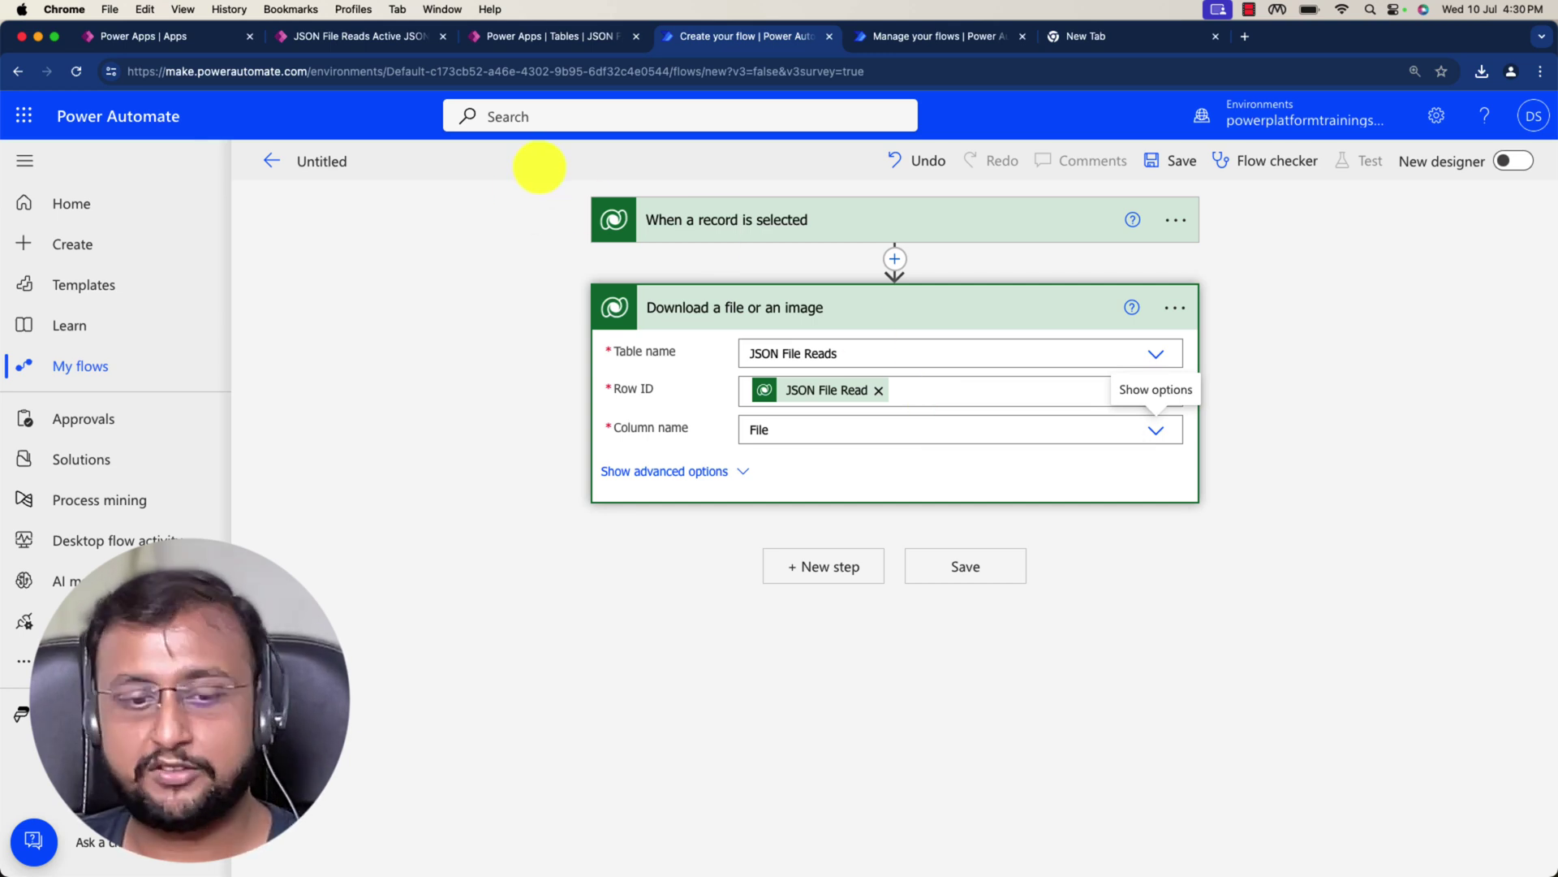
left_click_drag(542, 168, 773, 230)
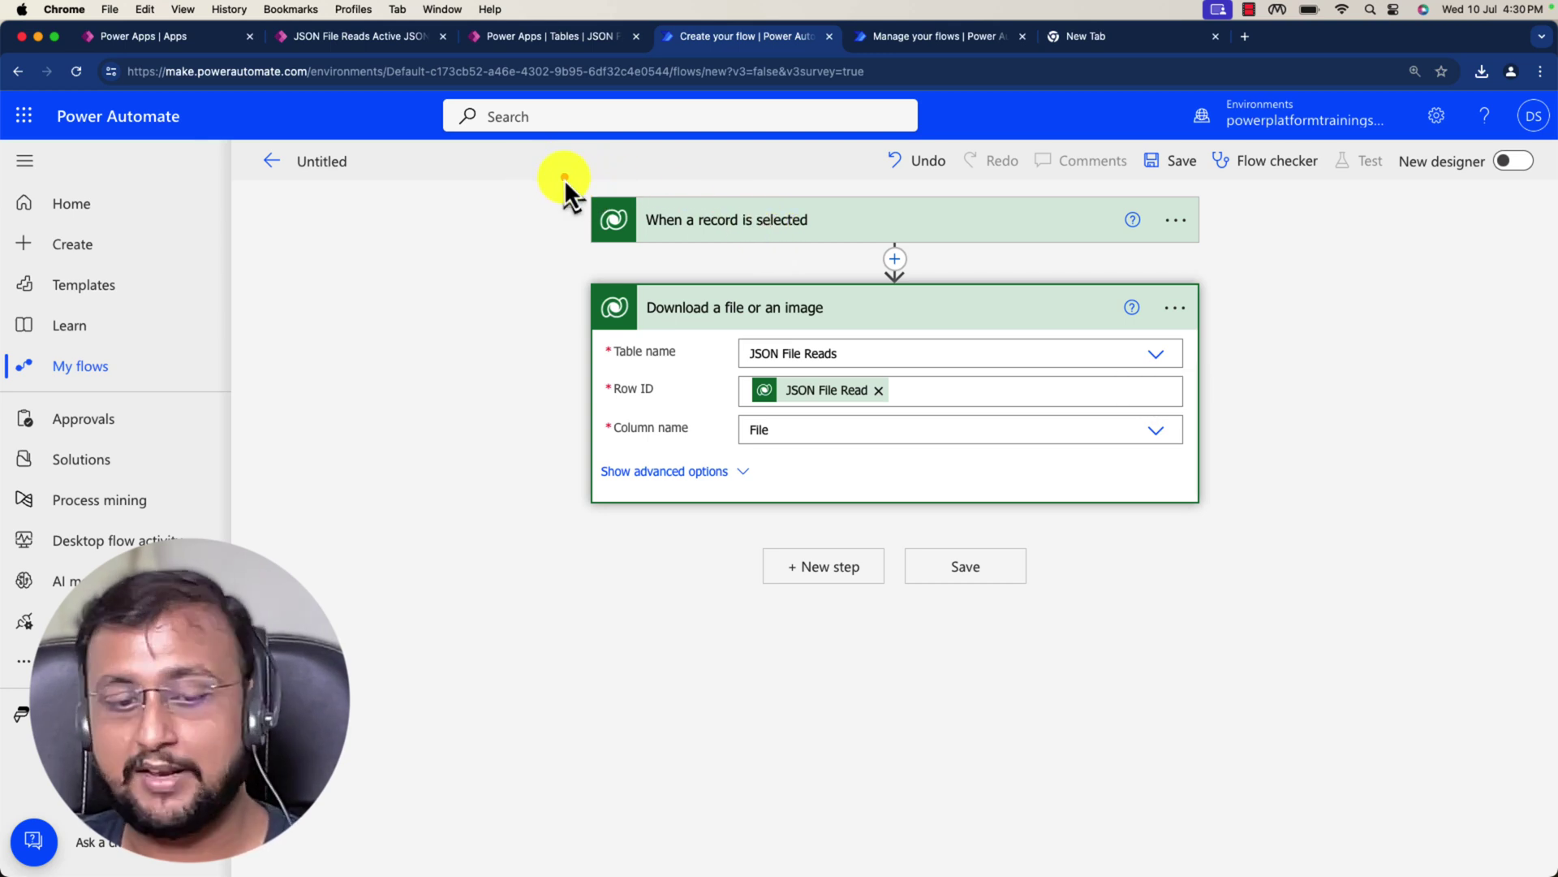
Step: In the 01-Parse JSON flow, inspect the first Compose's base64() expression on the downloaded file
left_click_drag(564, 179, 723, 216)
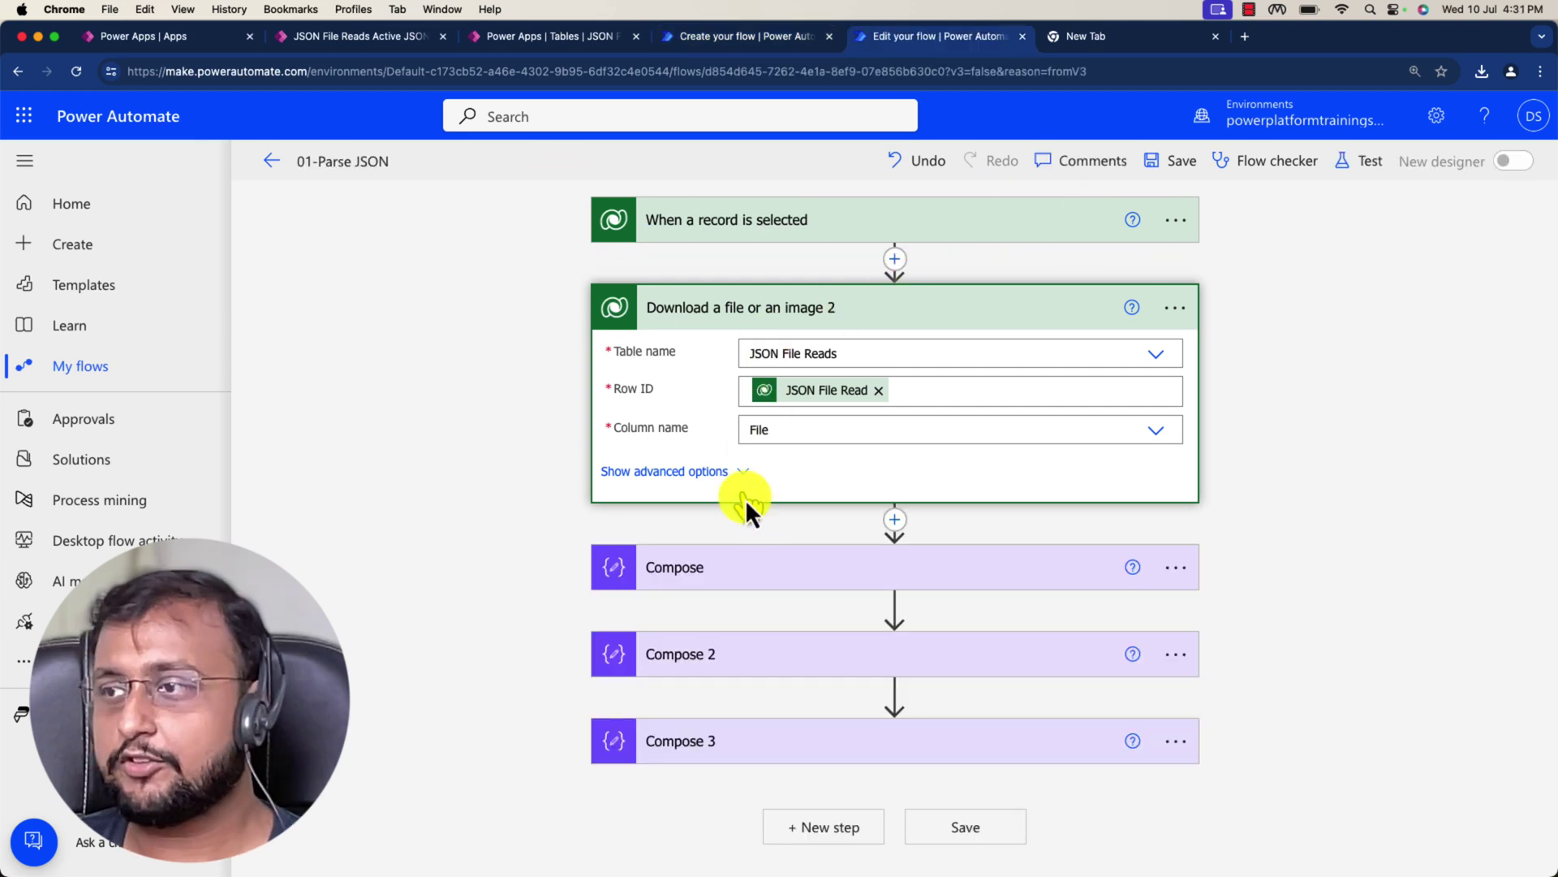
left_click(822, 572)
scroll(800, 567, "down", 1)
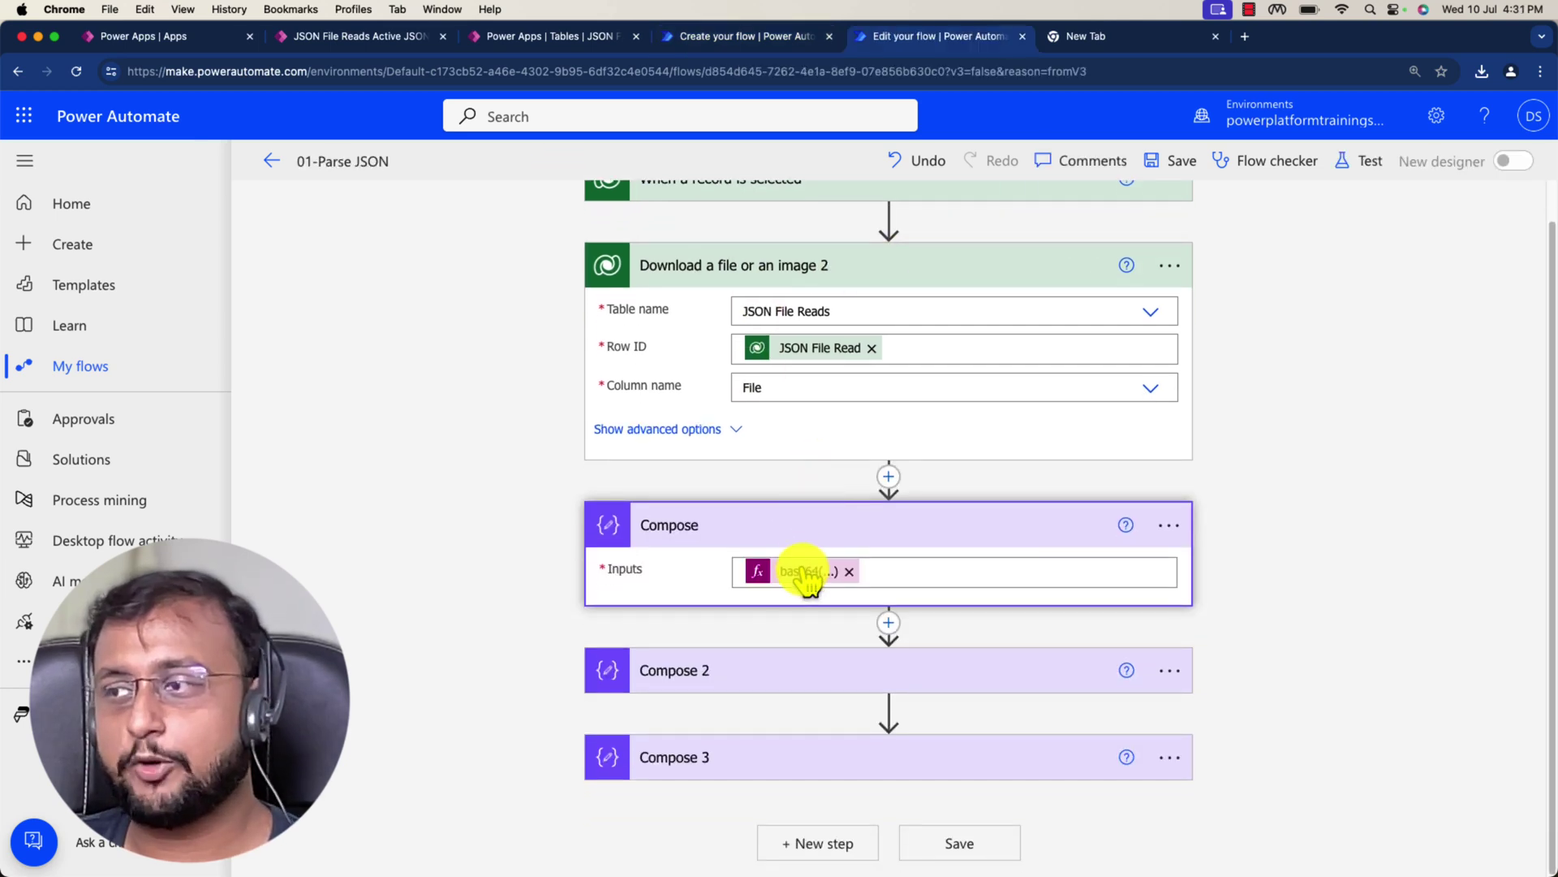
left_click(798, 577)
scroll(1120, 508, "down", 3)
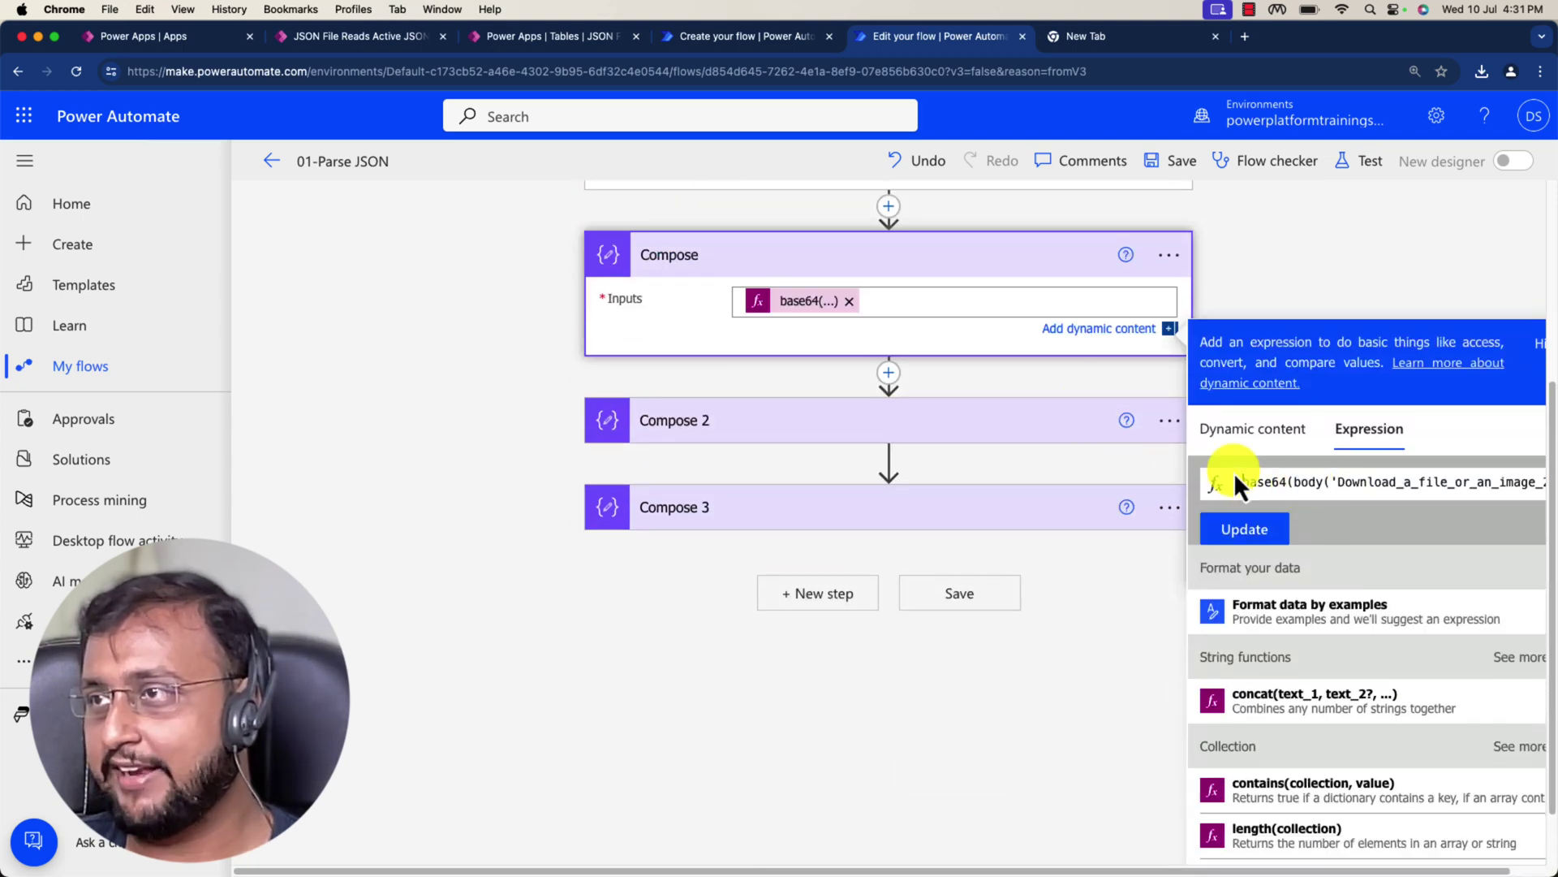
scroll(779, 300, "up", 3)
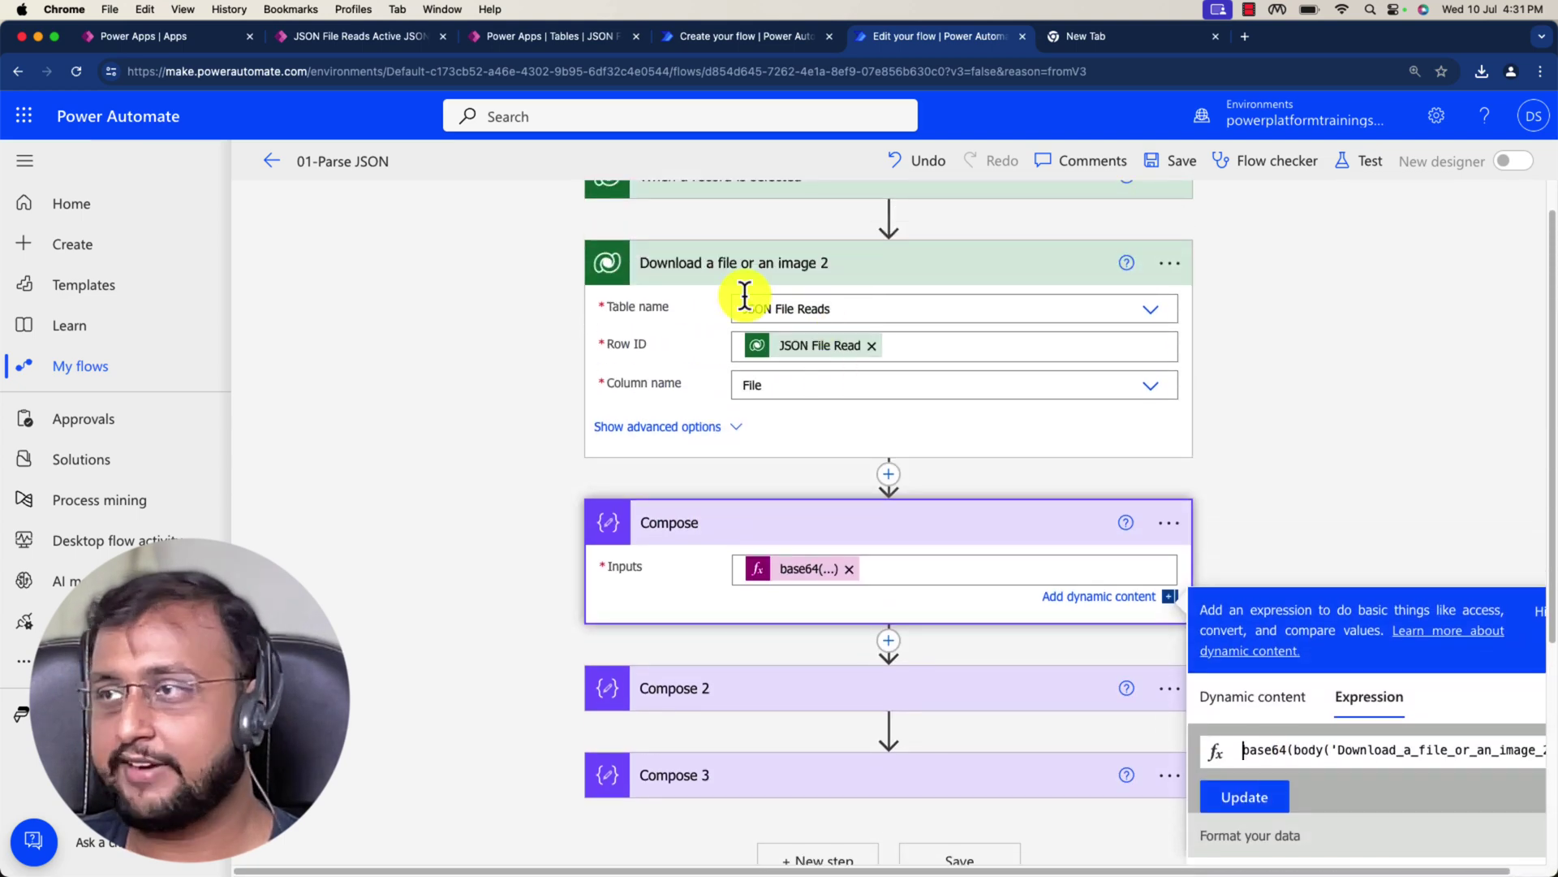
left_click_drag(629, 271, 865, 283)
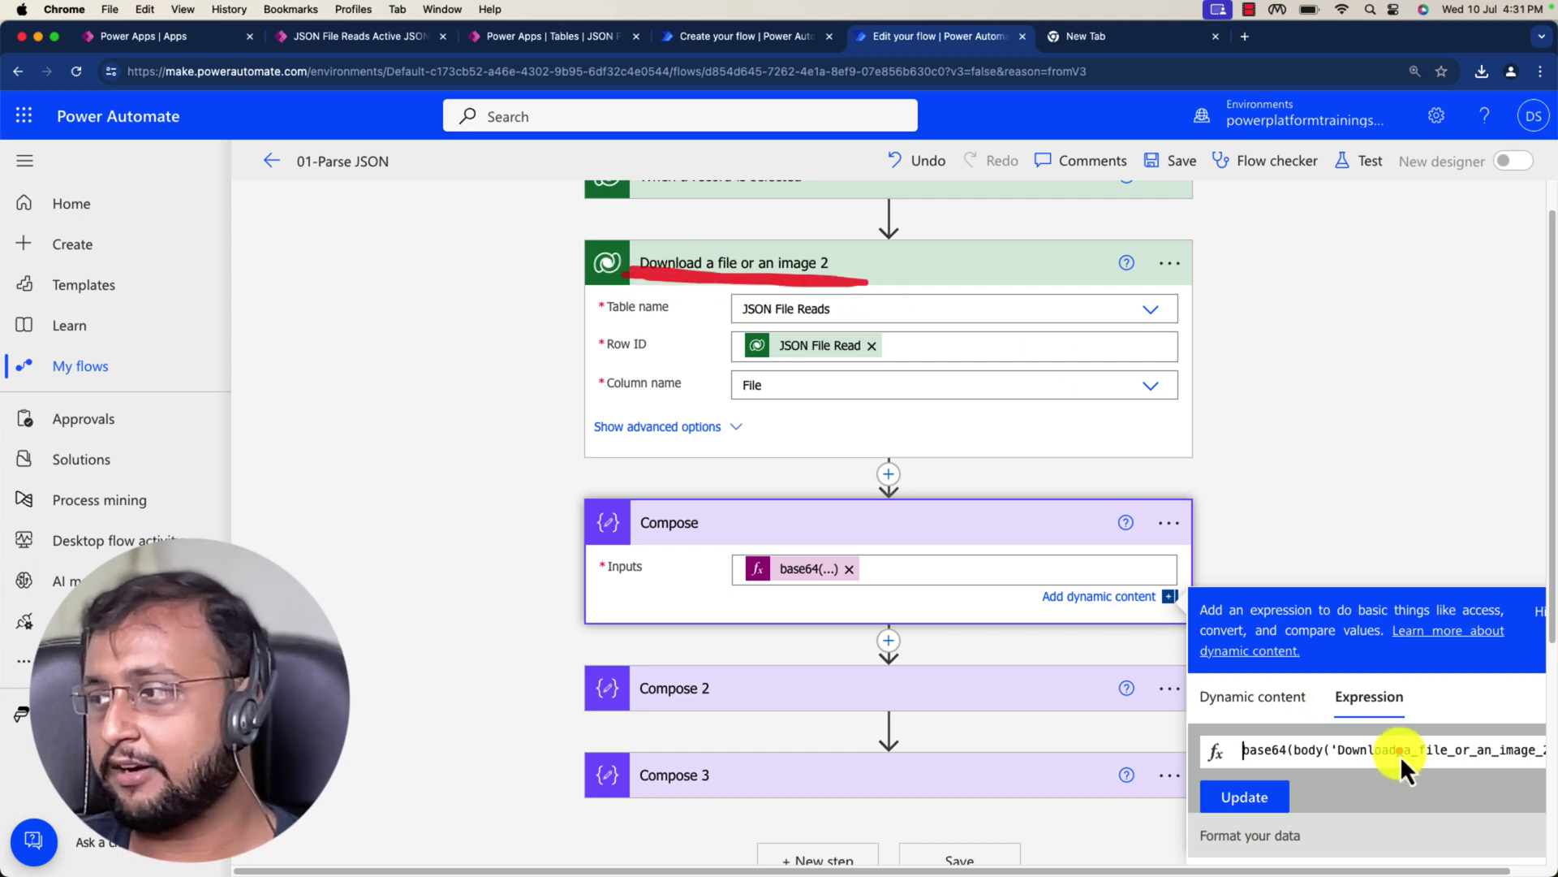
mouse_move(1337, 762)
left_mouse_down()
mouse_move(1508, 763)
mouse_move(1406, 767)
left_mouse_up()
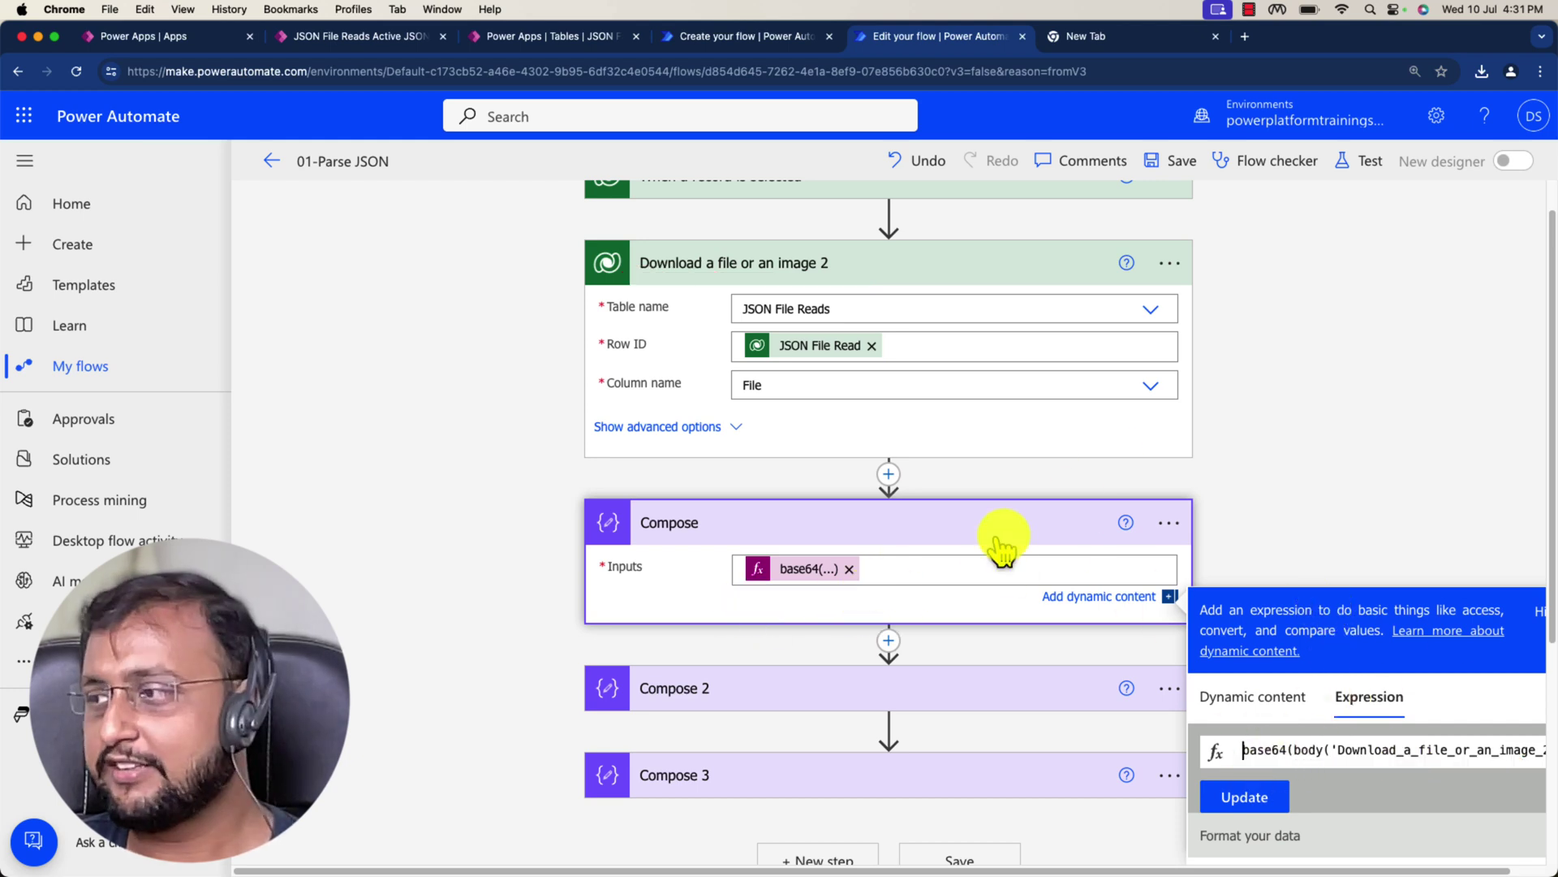
scroll(990, 552, "down", 2)
Step: Expand Compose 2 and view its decodeBase64 expression
left_click(935, 597)
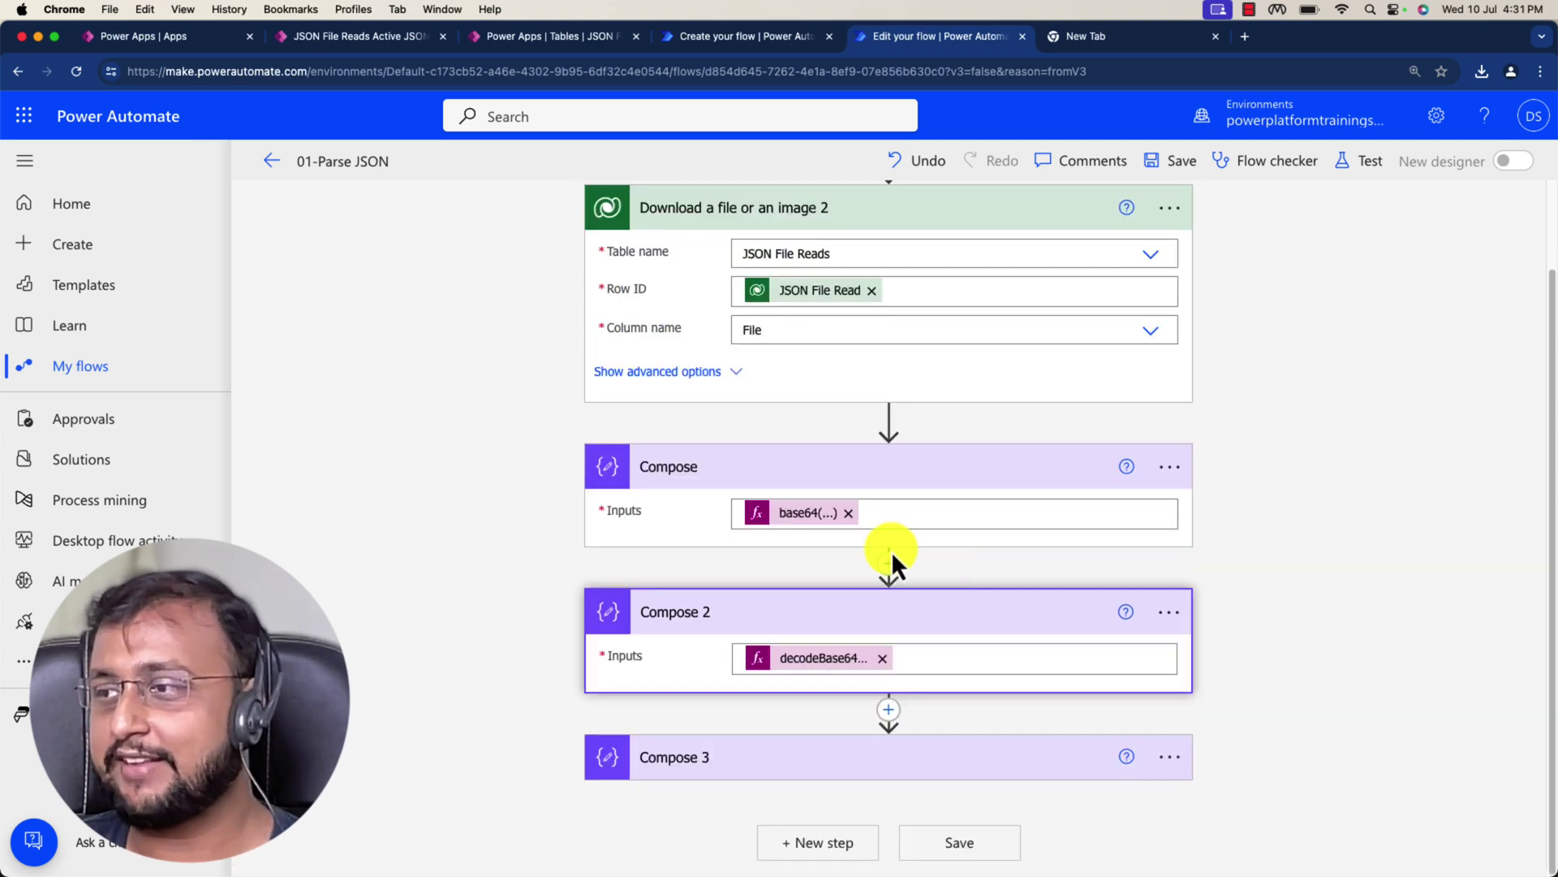
left_click(812, 661)
scroll(1104, 532, "down", 2)
mouse_move(1219, 752)
left_mouse_down()
mouse_move(1526, 757)
mouse_move(1200, 724)
mouse_move(1298, 755)
left_mouse_up()
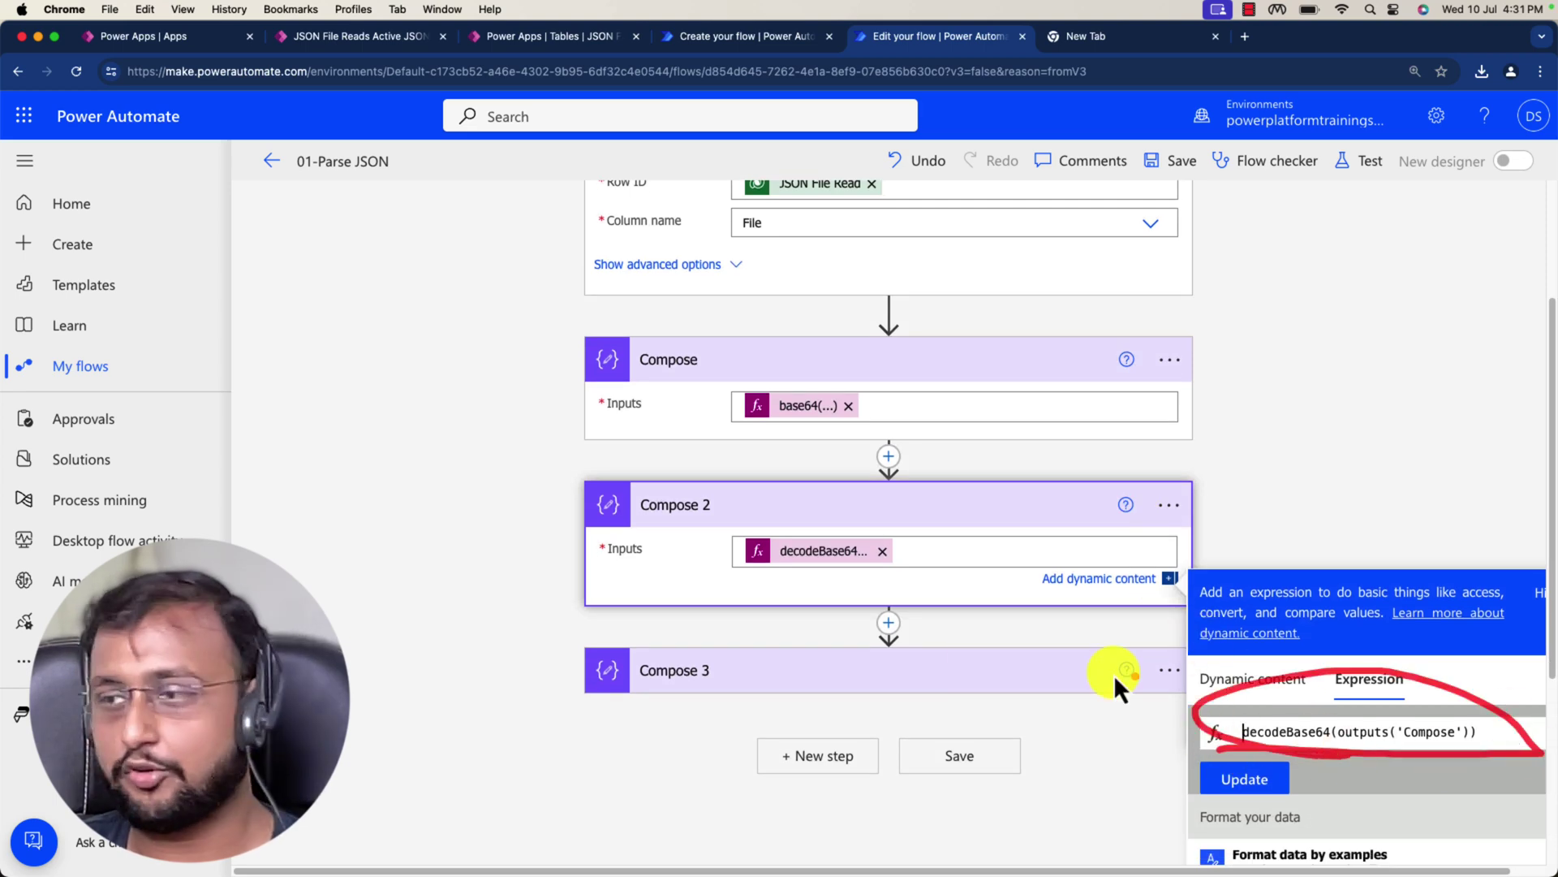
Step: Set Compose 3's input to json(outputs('Compose_2')) and review the whole flow
left_click(862, 655)
left_click(793, 743)
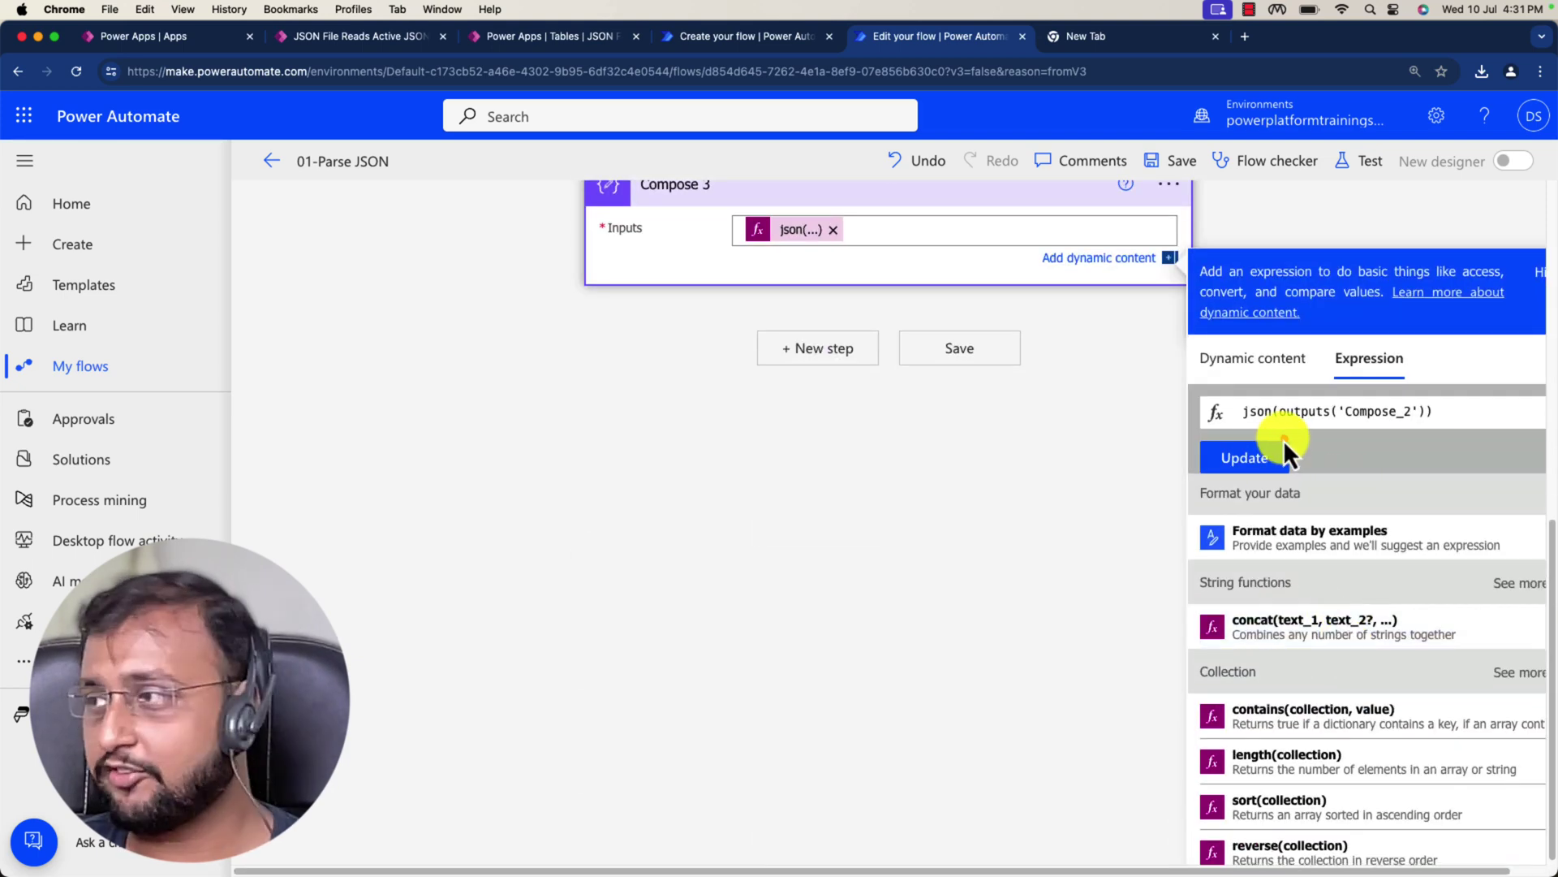
mouse_move(1280, 440)
left_mouse_down()
mouse_move(1423, 436)
mouse_move(1219, 406)
mouse_move(1337, 440)
left_mouse_up()
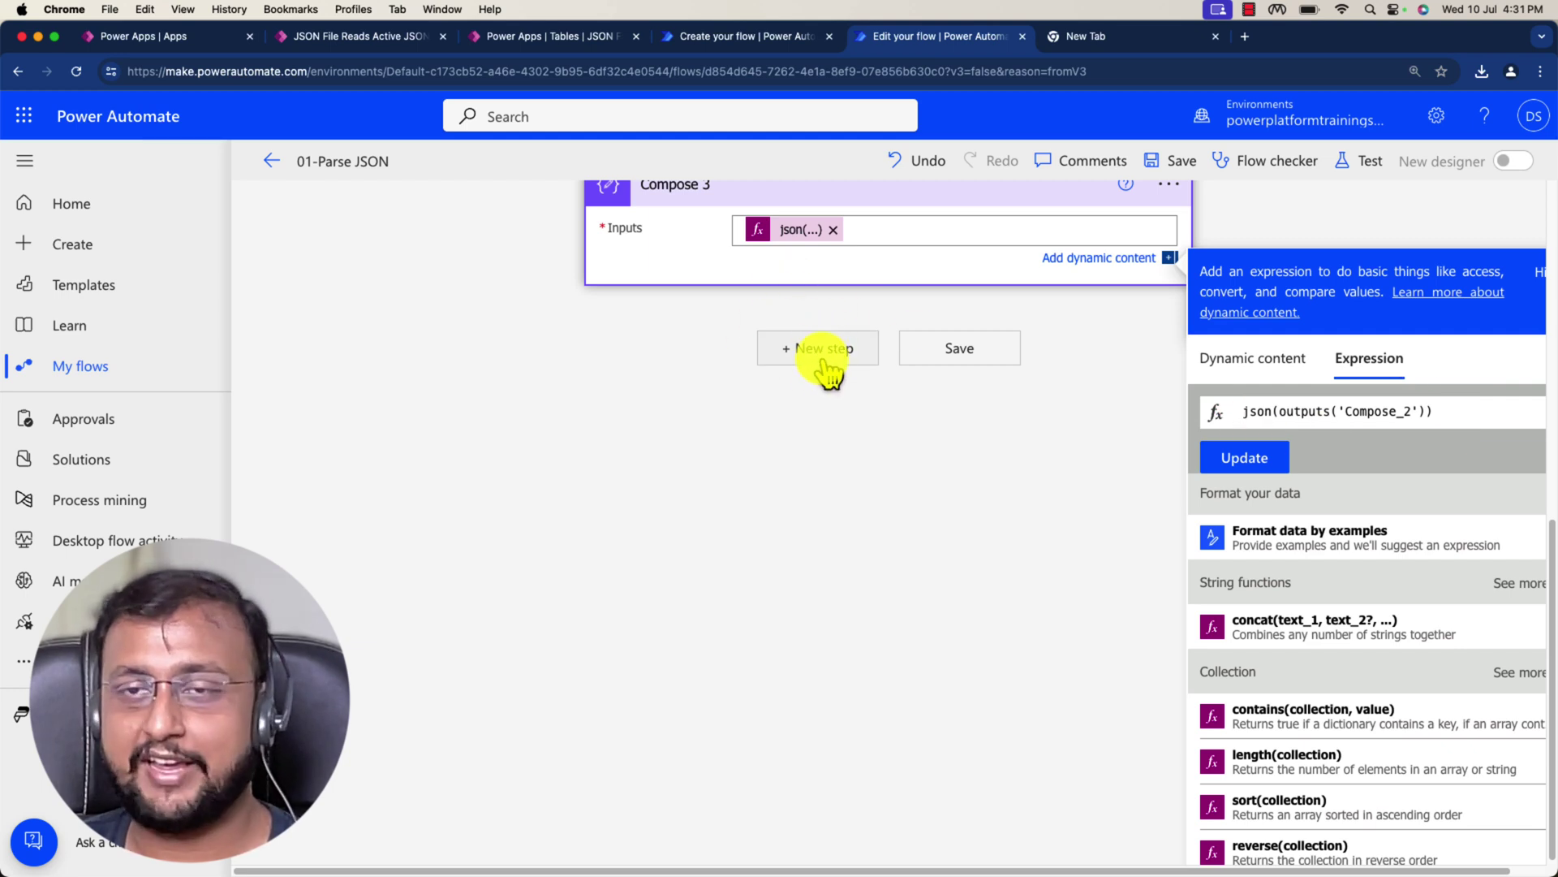
left_click(851, 495)
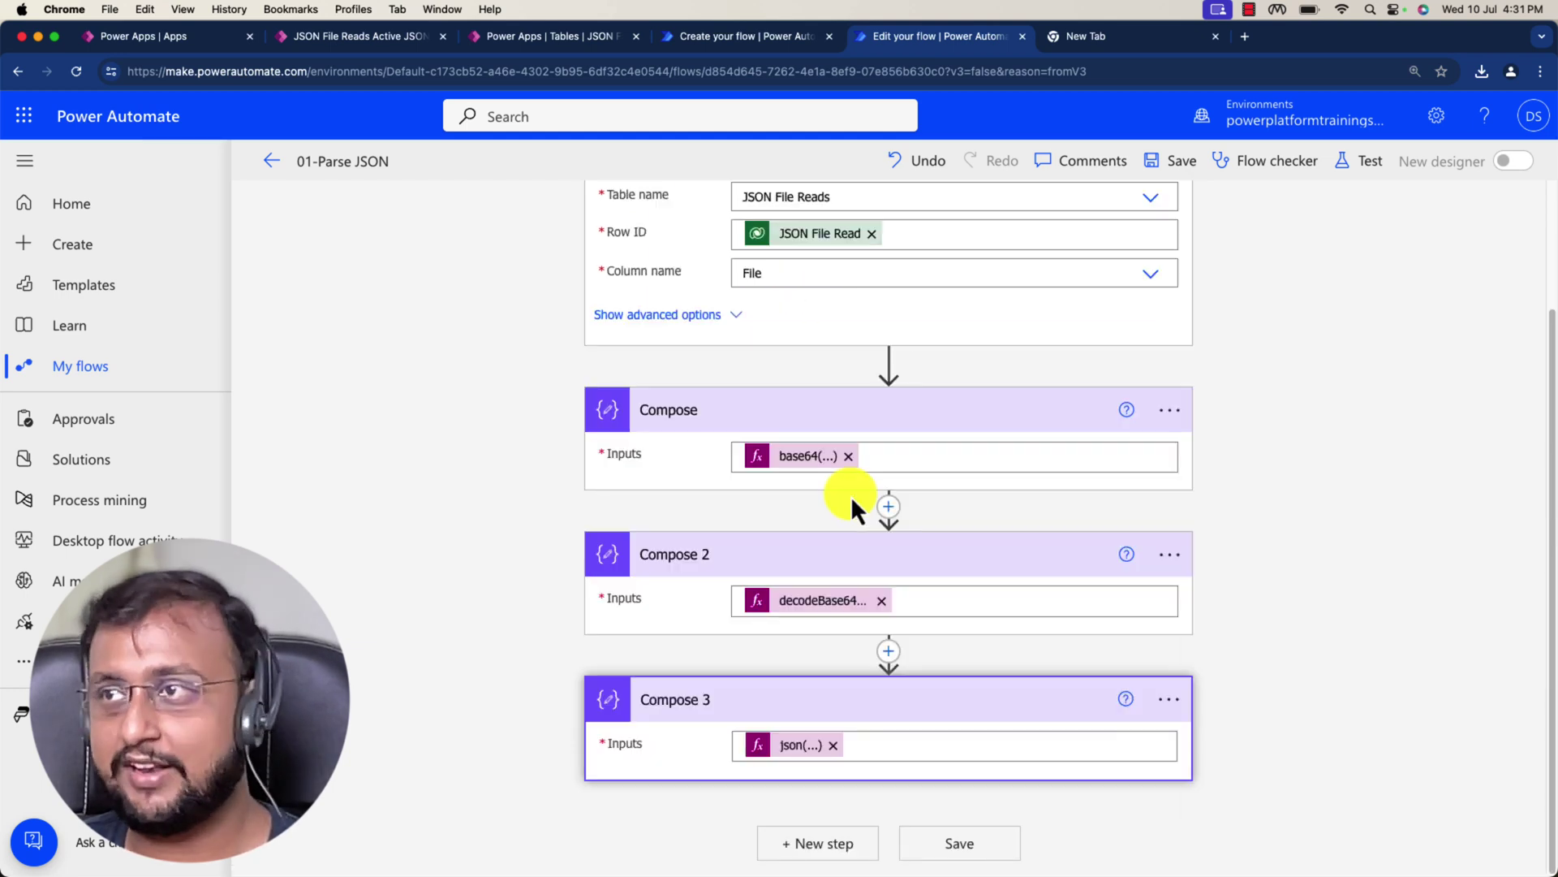
scroll(793, 494, "up", 2)
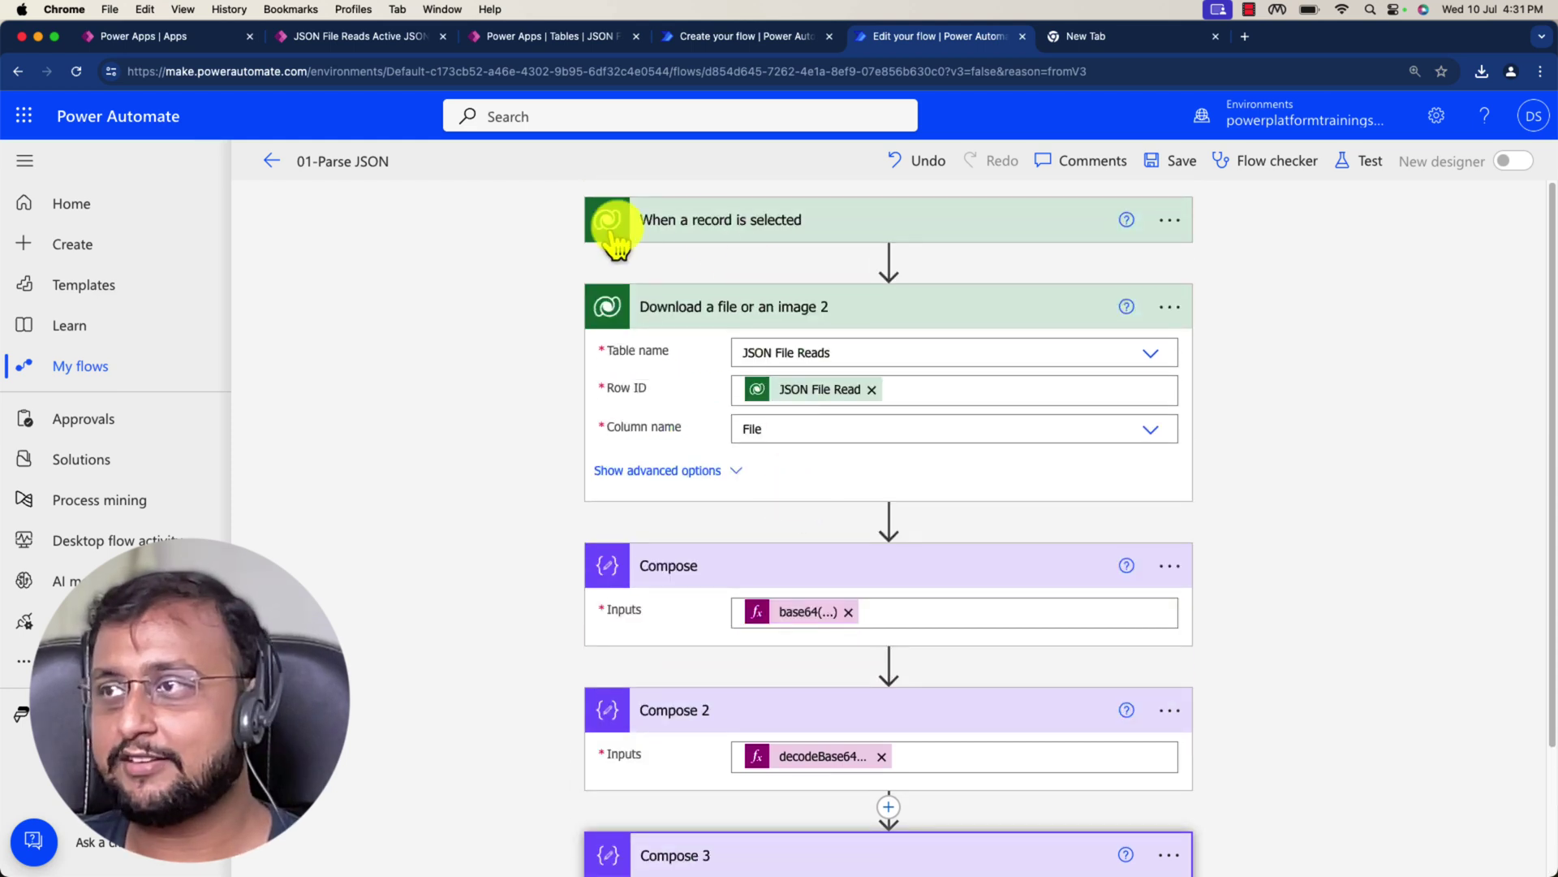
left_click_drag(559, 198, 609, 273)
left_click_drag(1215, 193, 1233, 242)
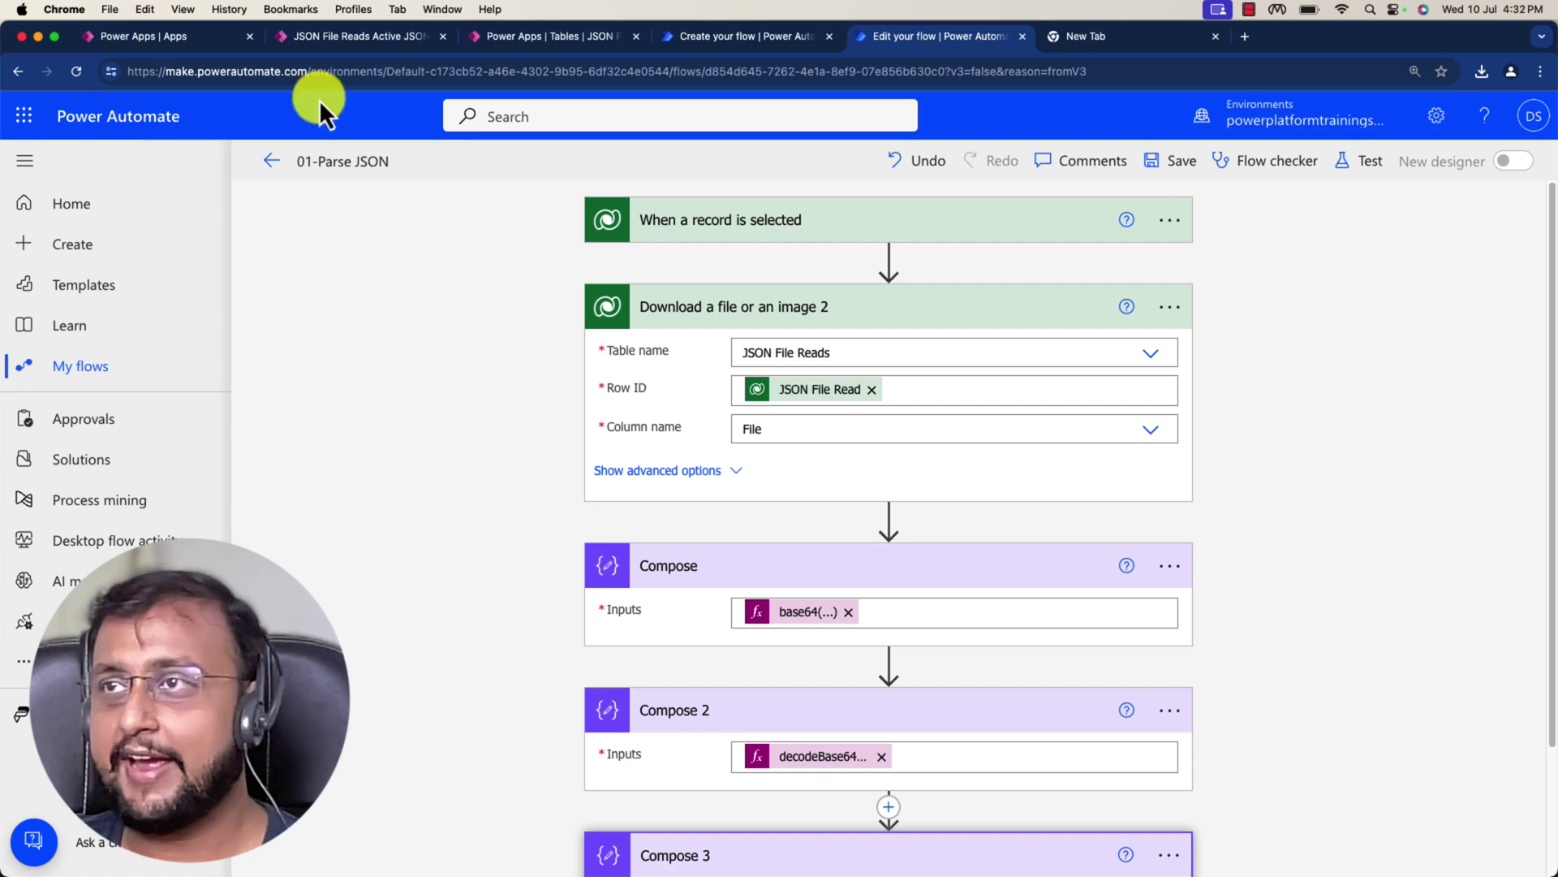
Step: Leave the flow editor, confirming the exit prompt
left_click(170, 37)
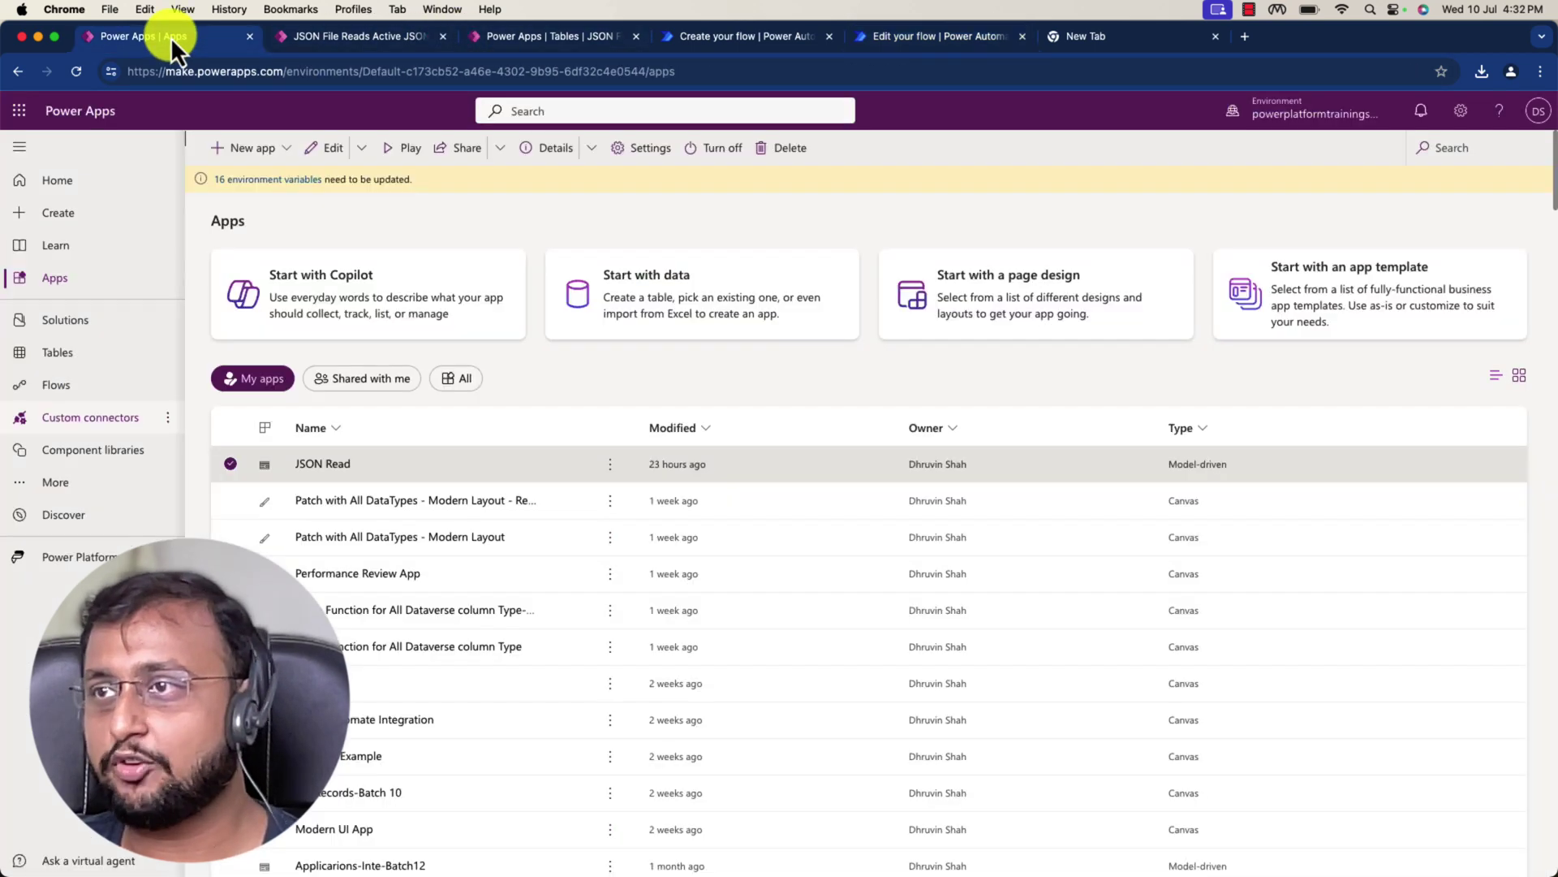
left_click(323, 45)
left_click(916, 35)
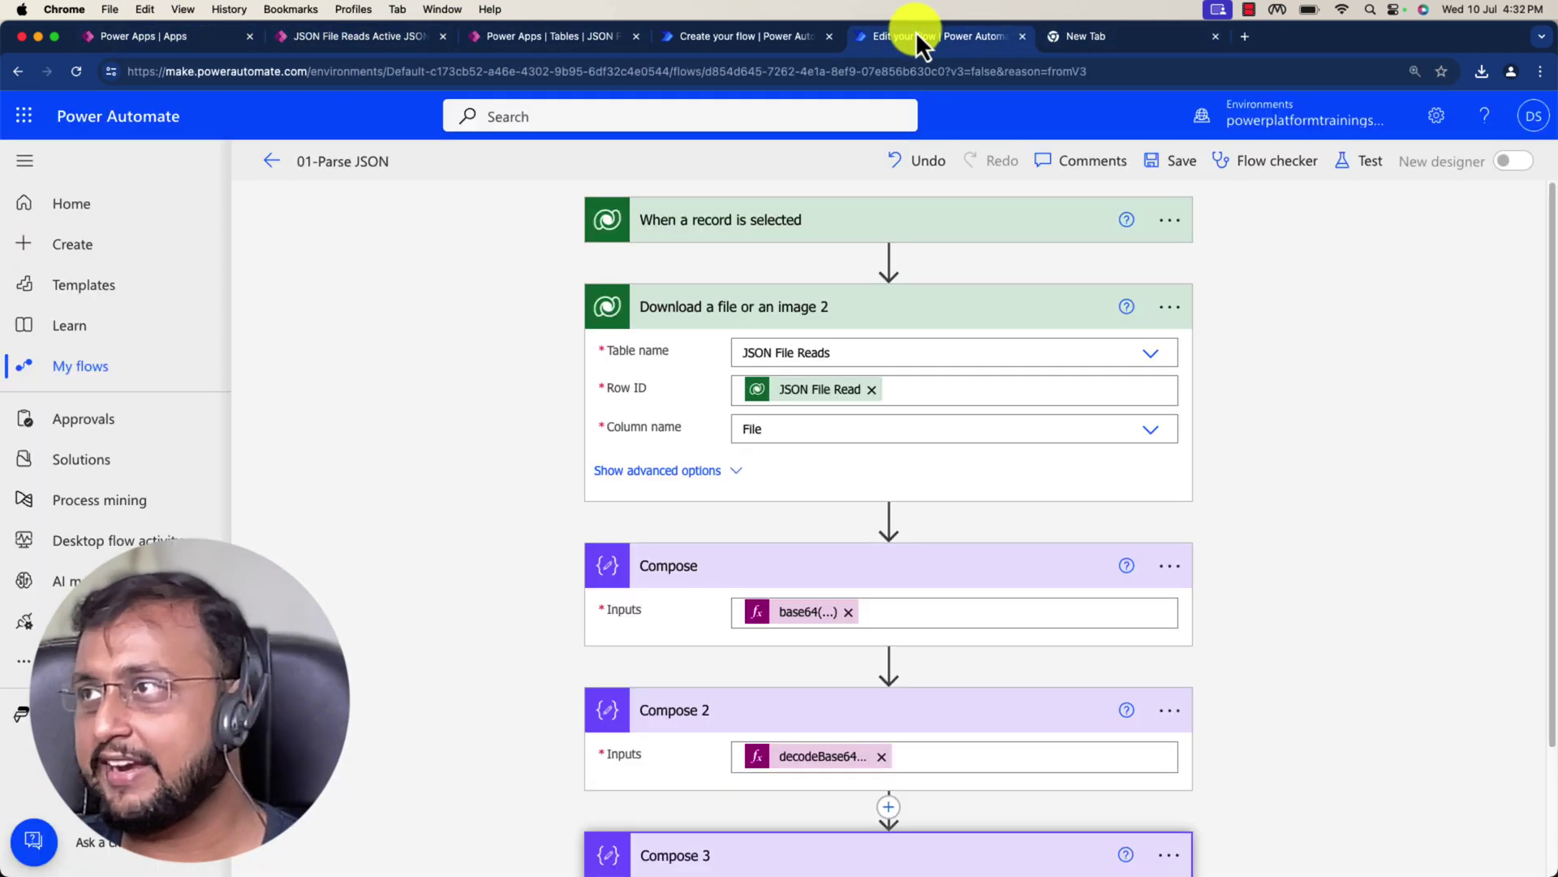
left_click(276, 162)
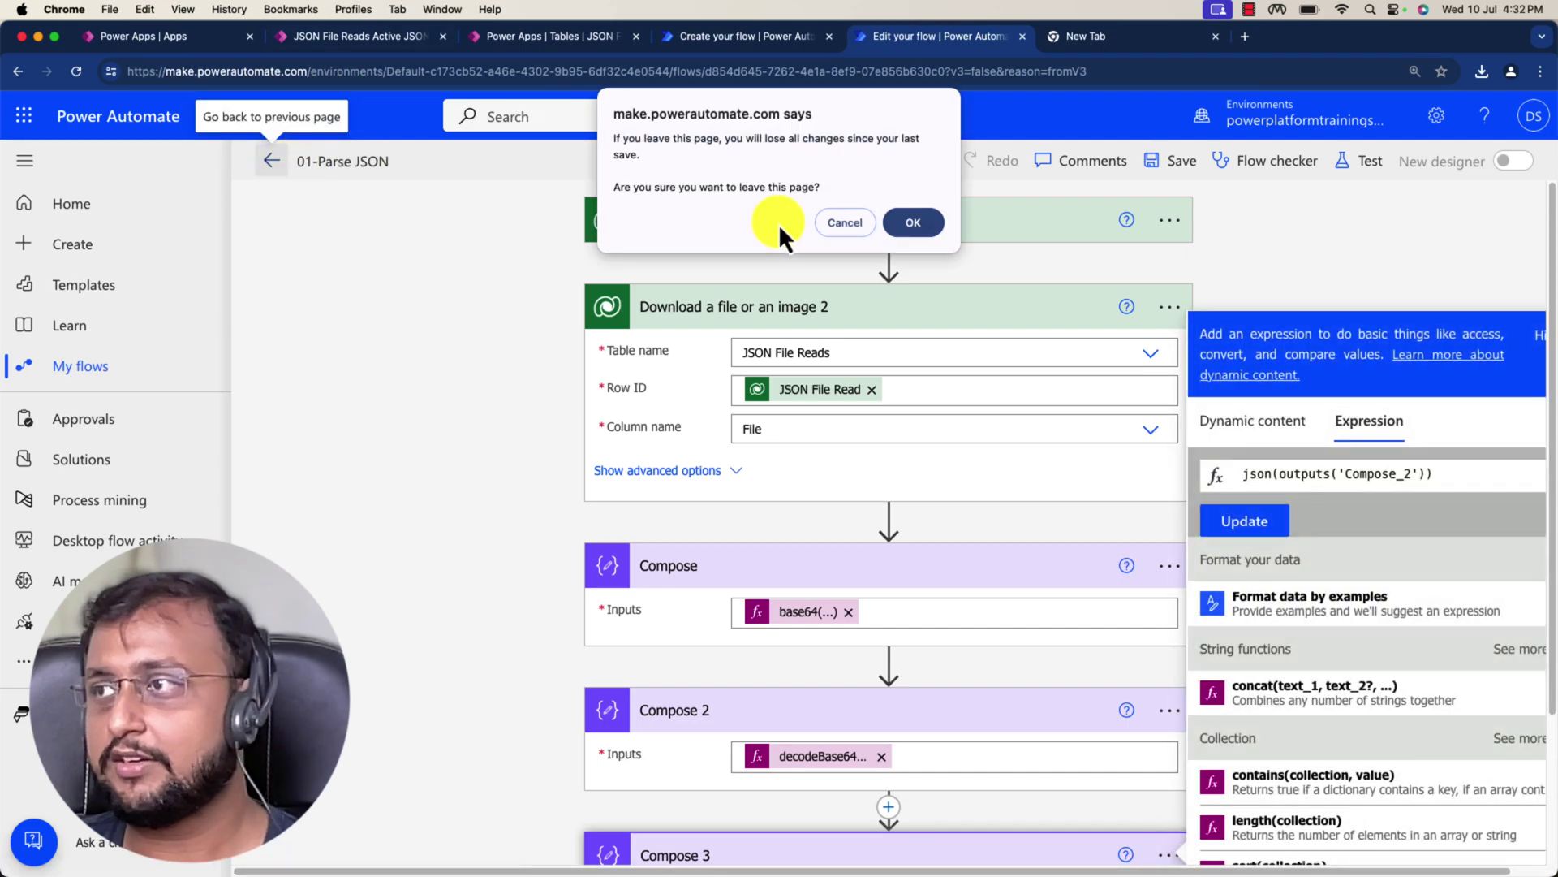
left_click(914, 223)
Step: Reselect Sample in JSON File Reads and list its flows, now including 01-Parse JSON
left_click(362, 35)
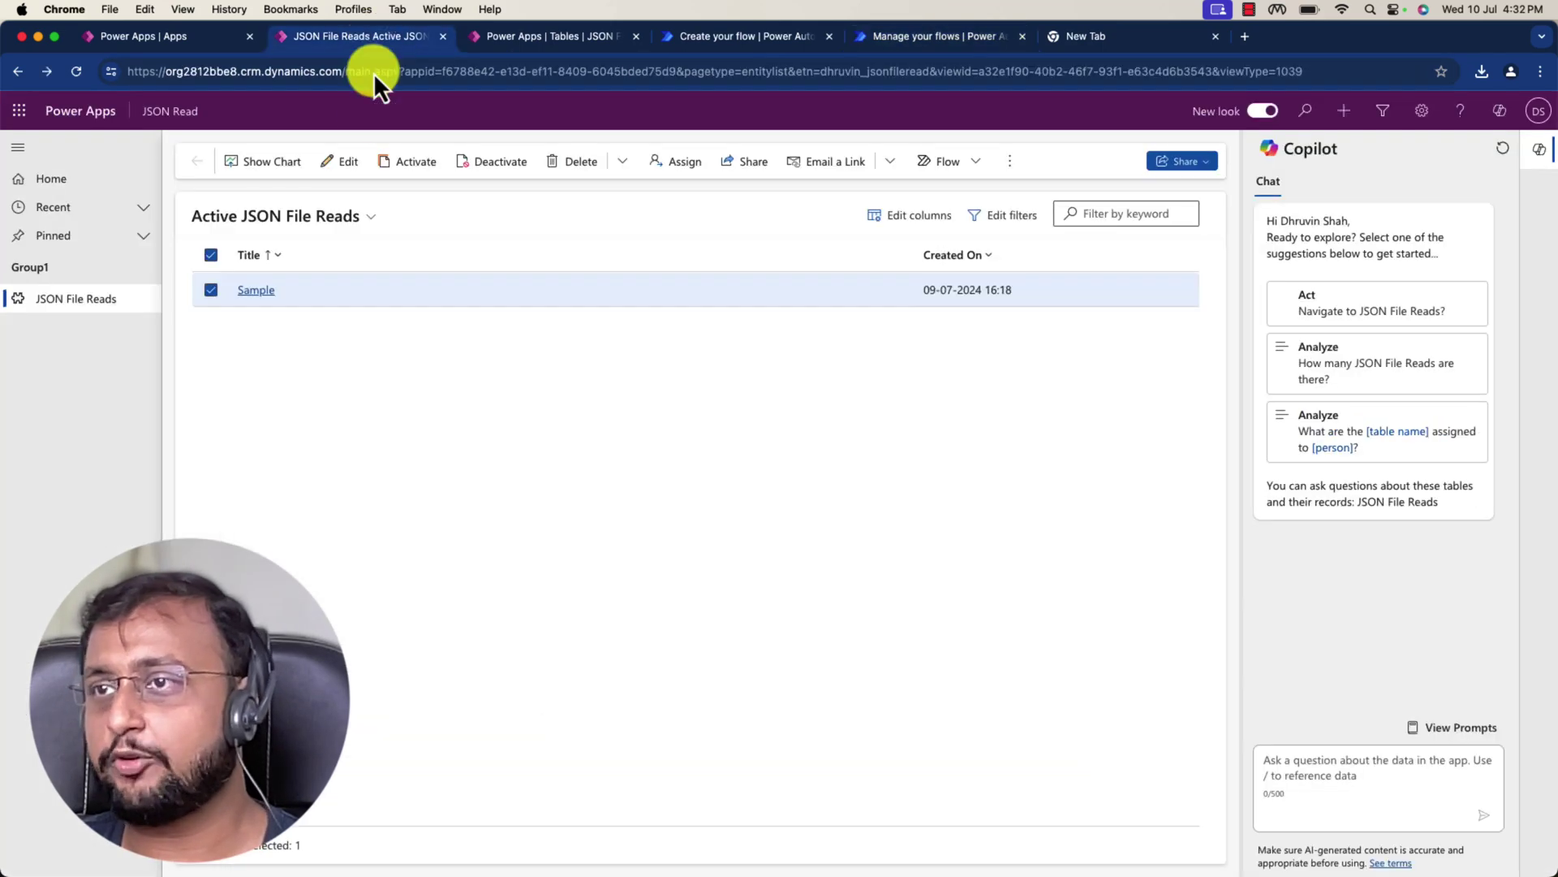
left_click(211, 290)
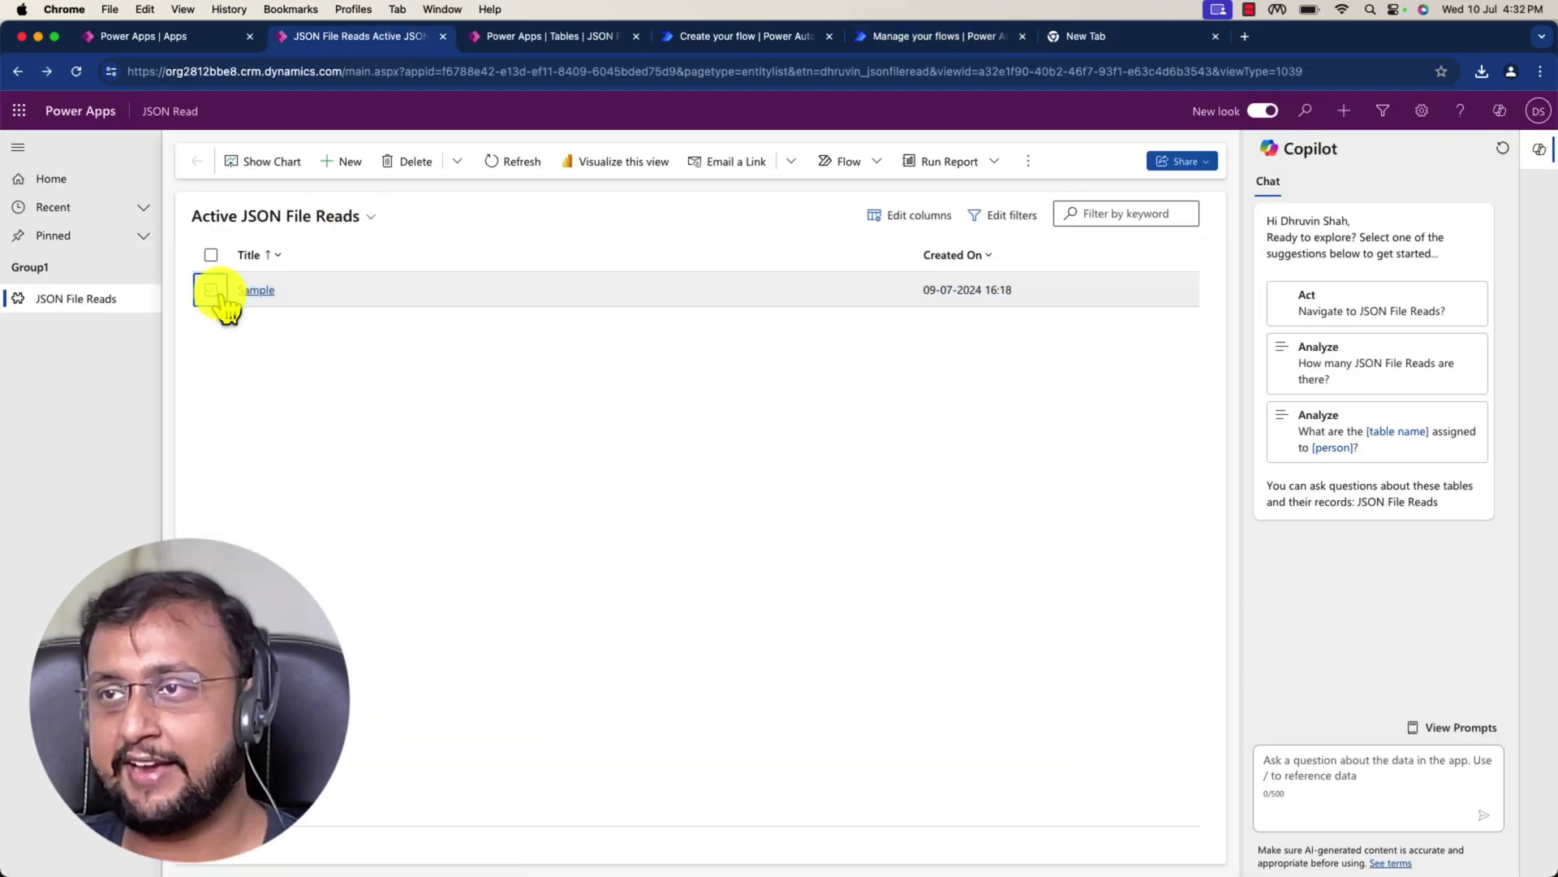
left_click(218, 294)
left_click(979, 161)
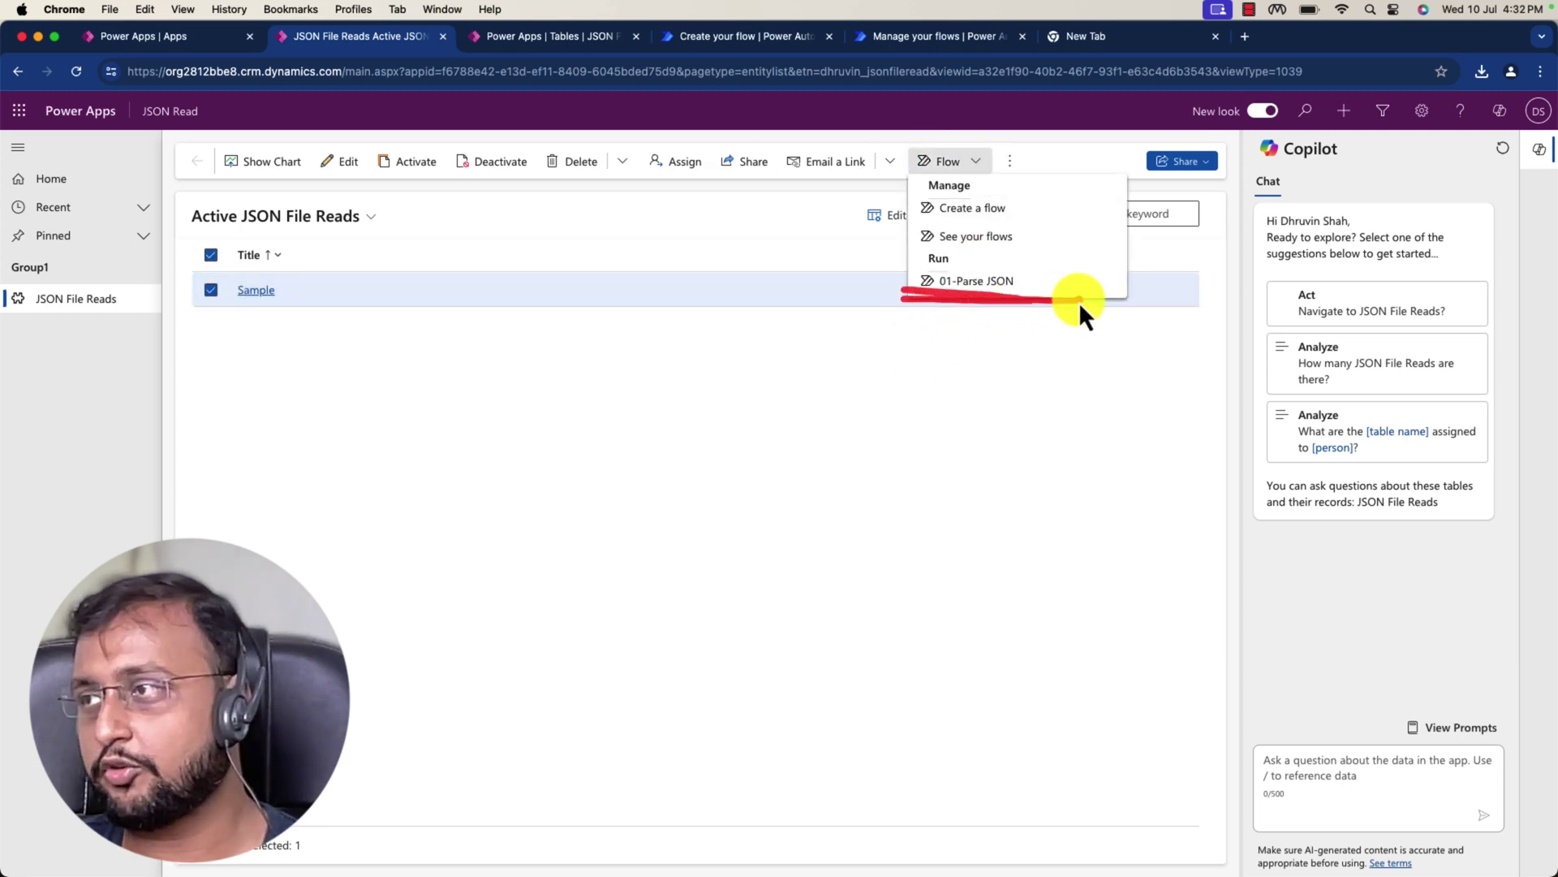
Step: Run the 01-Parse JSON flow on the Sample record and open its Flow Runs page
left_click_drag(1079, 301, 906, 260)
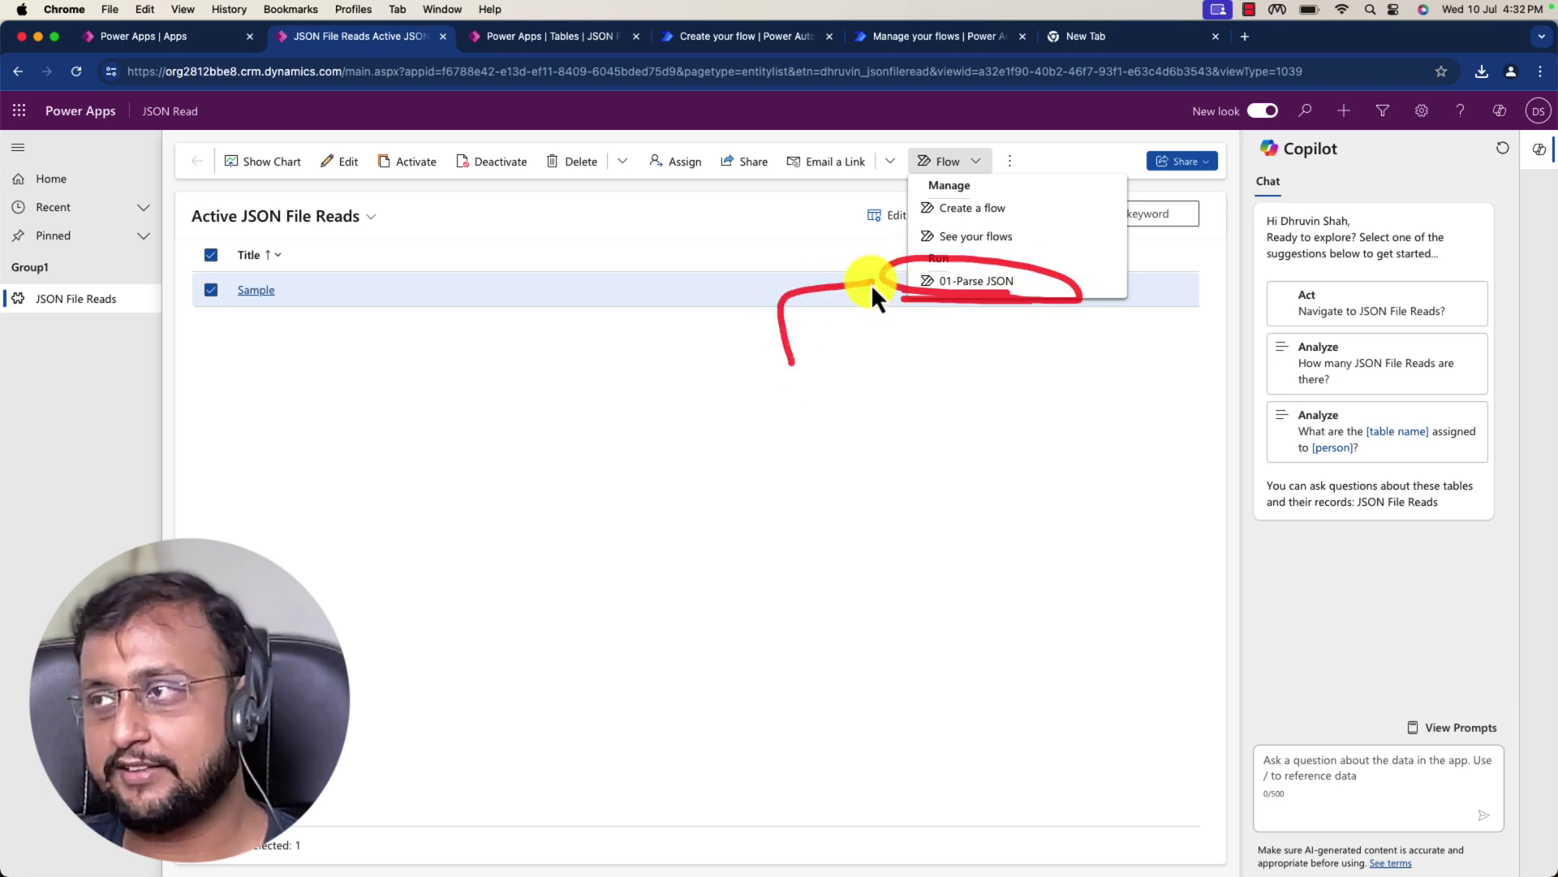
left_click(987, 289)
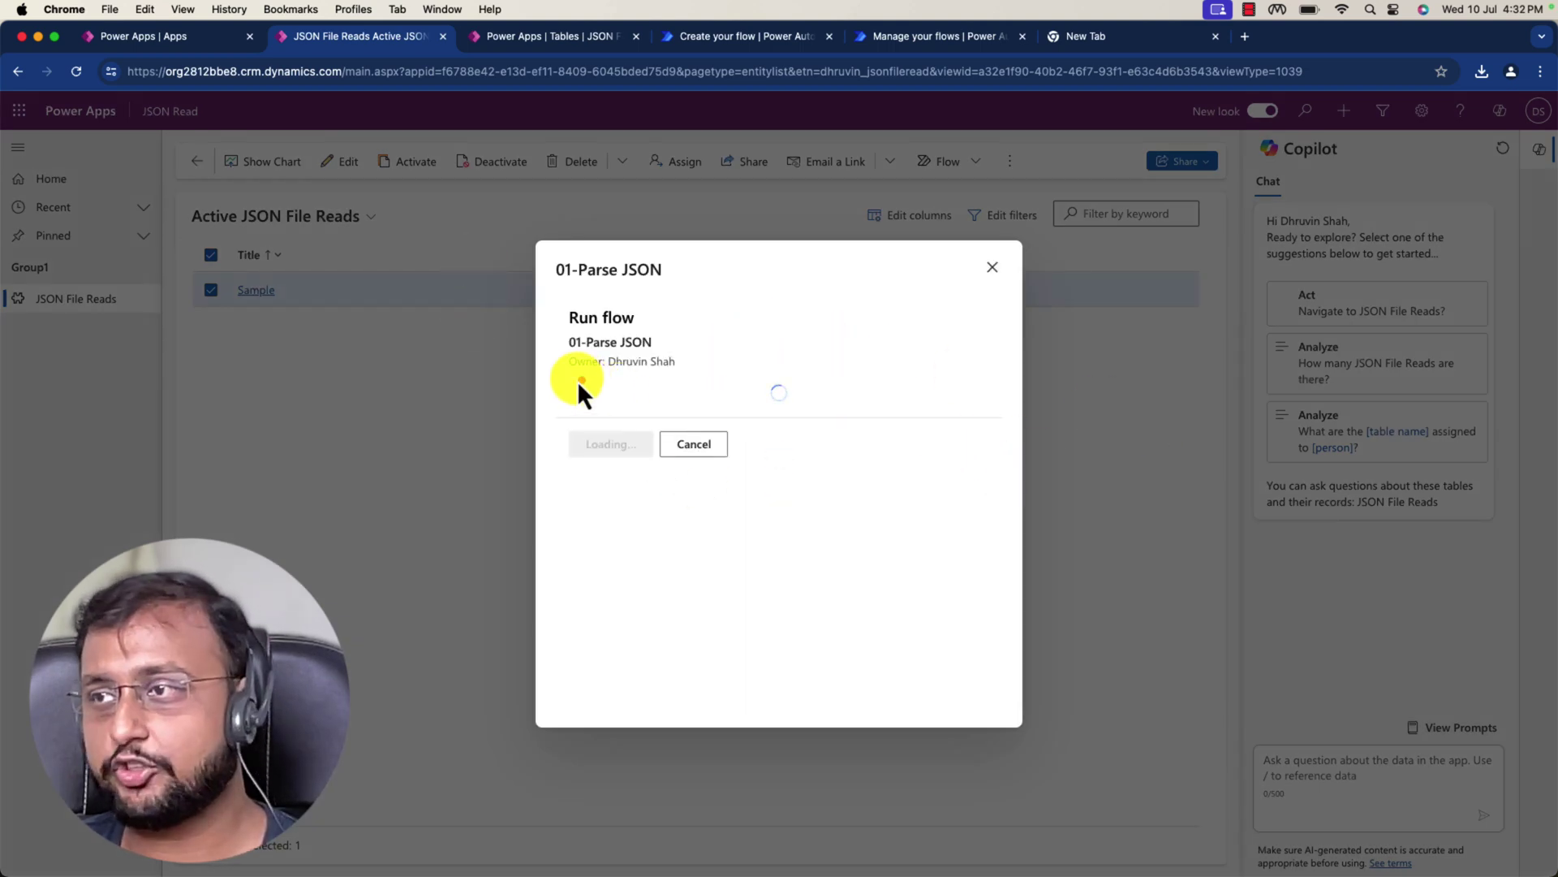
left_click_drag(573, 380, 702, 378)
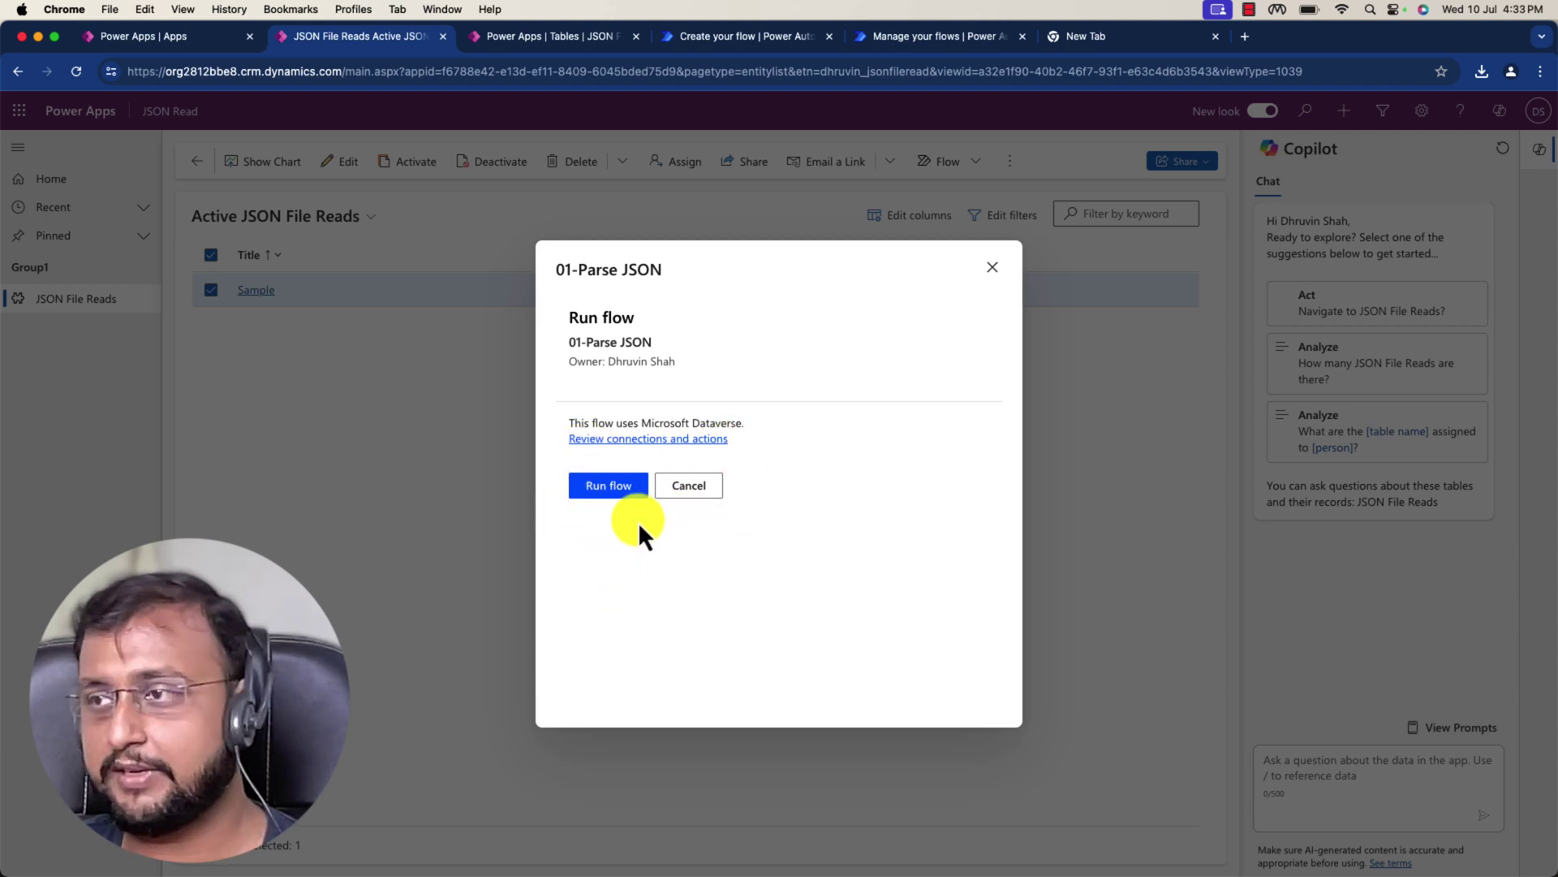
left_click(618, 490)
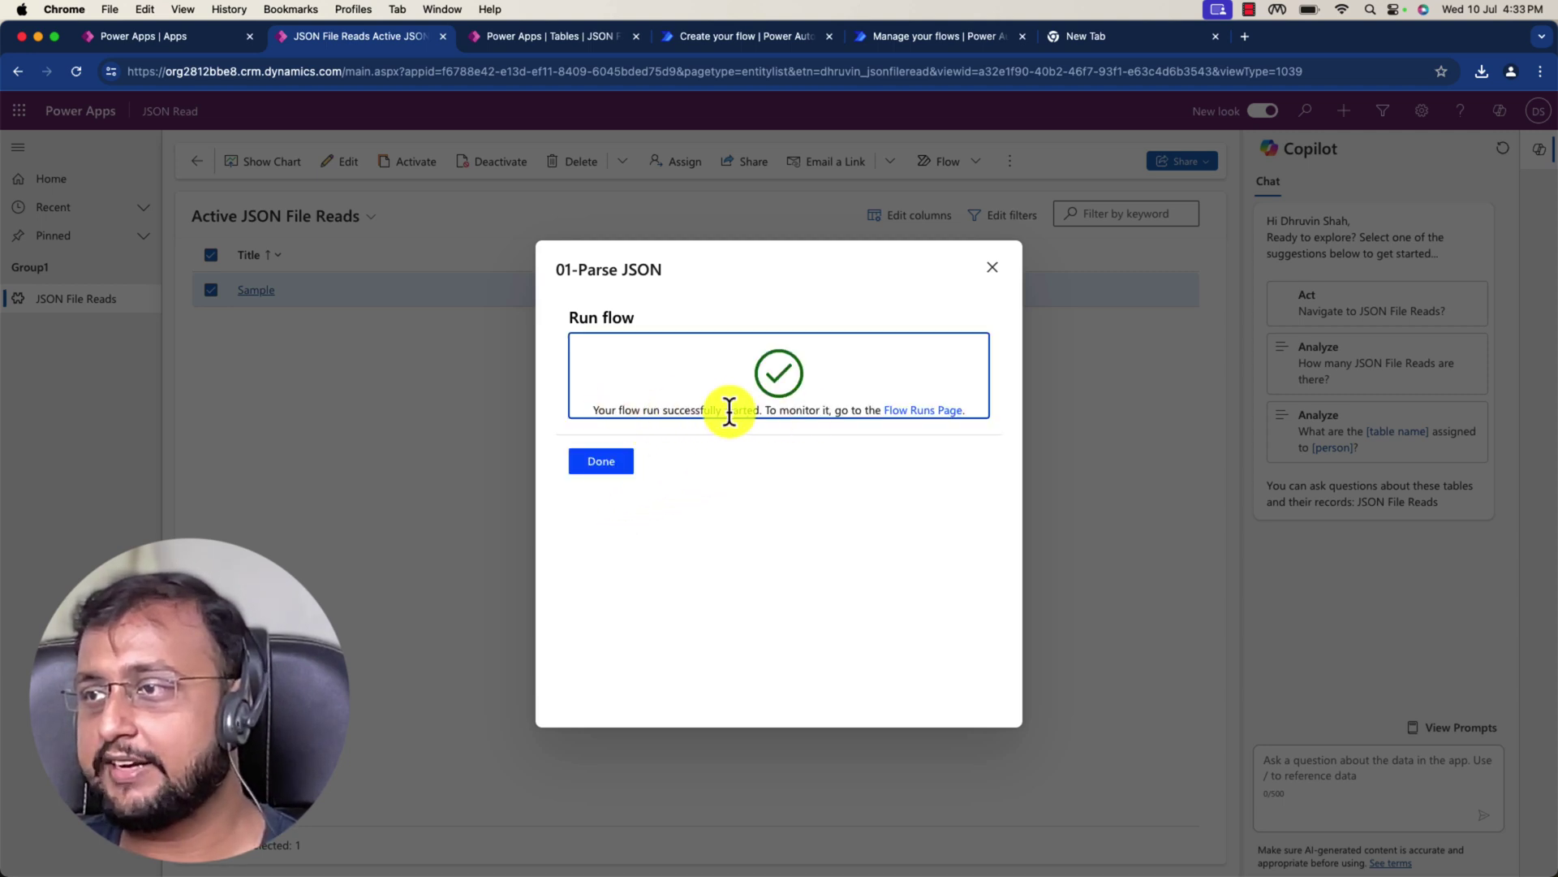
left_click(920, 423)
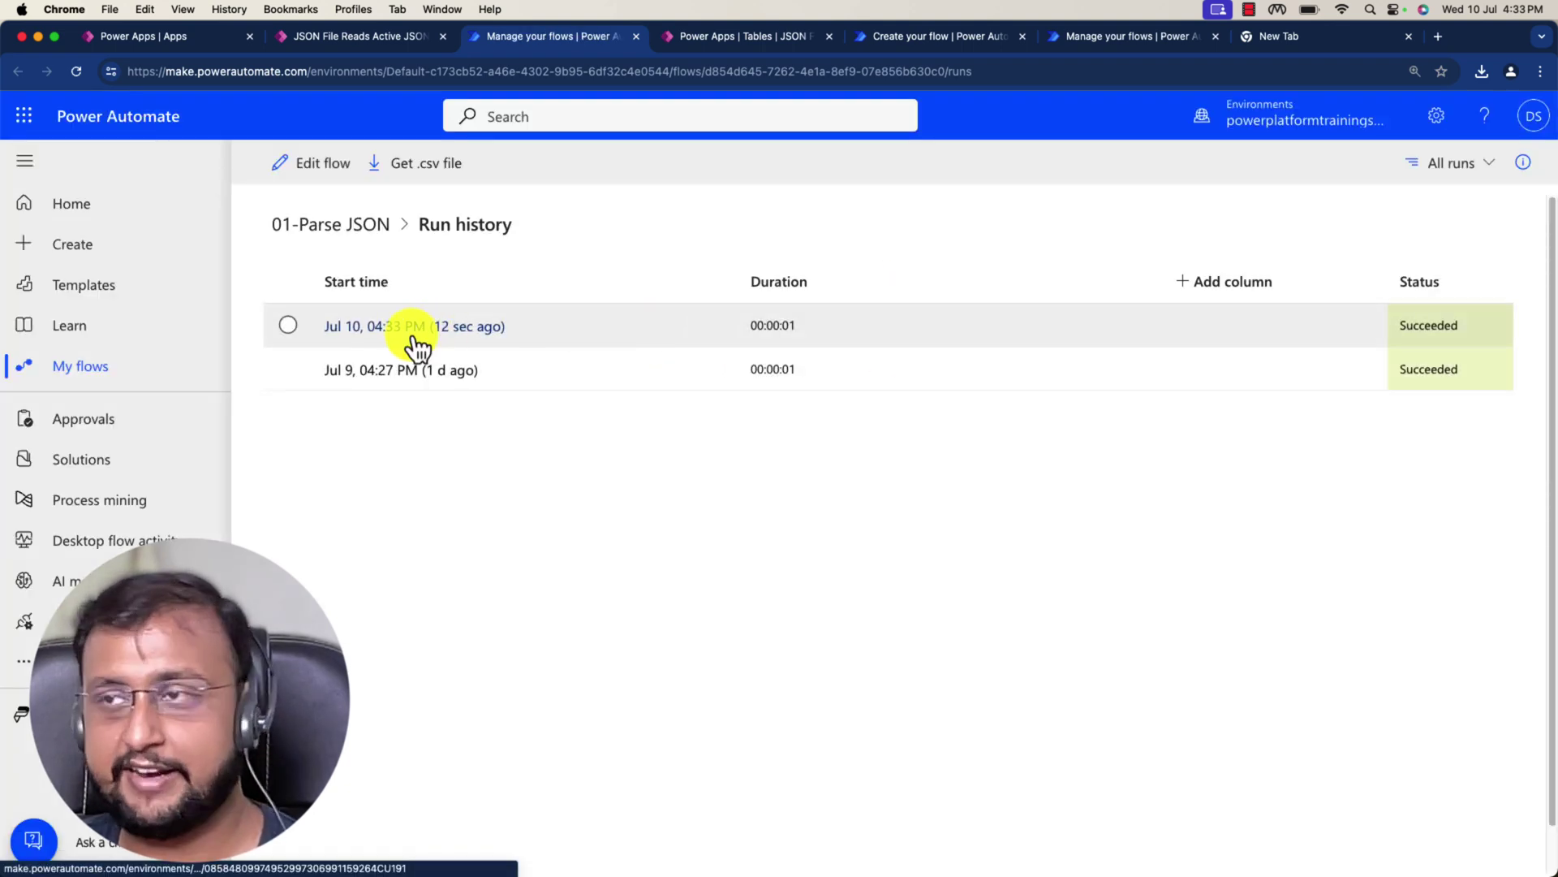
Step: Open the latest 01-Parse JSON run from 10/07/2024 16:33:10
left_click_drag(297, 335, 711, 334)
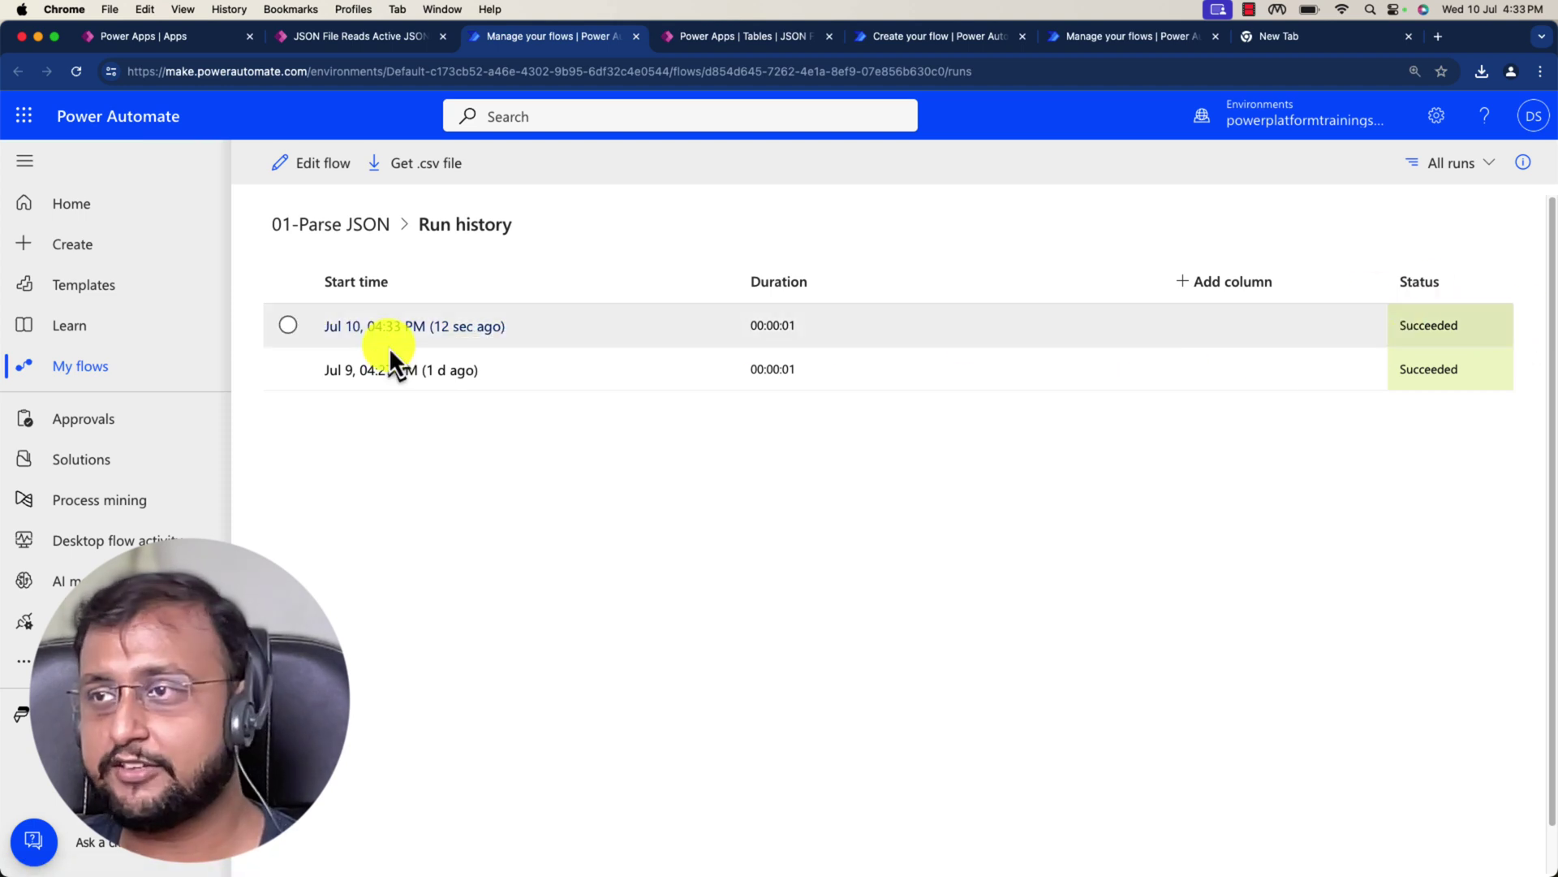
left_click(400, 329)
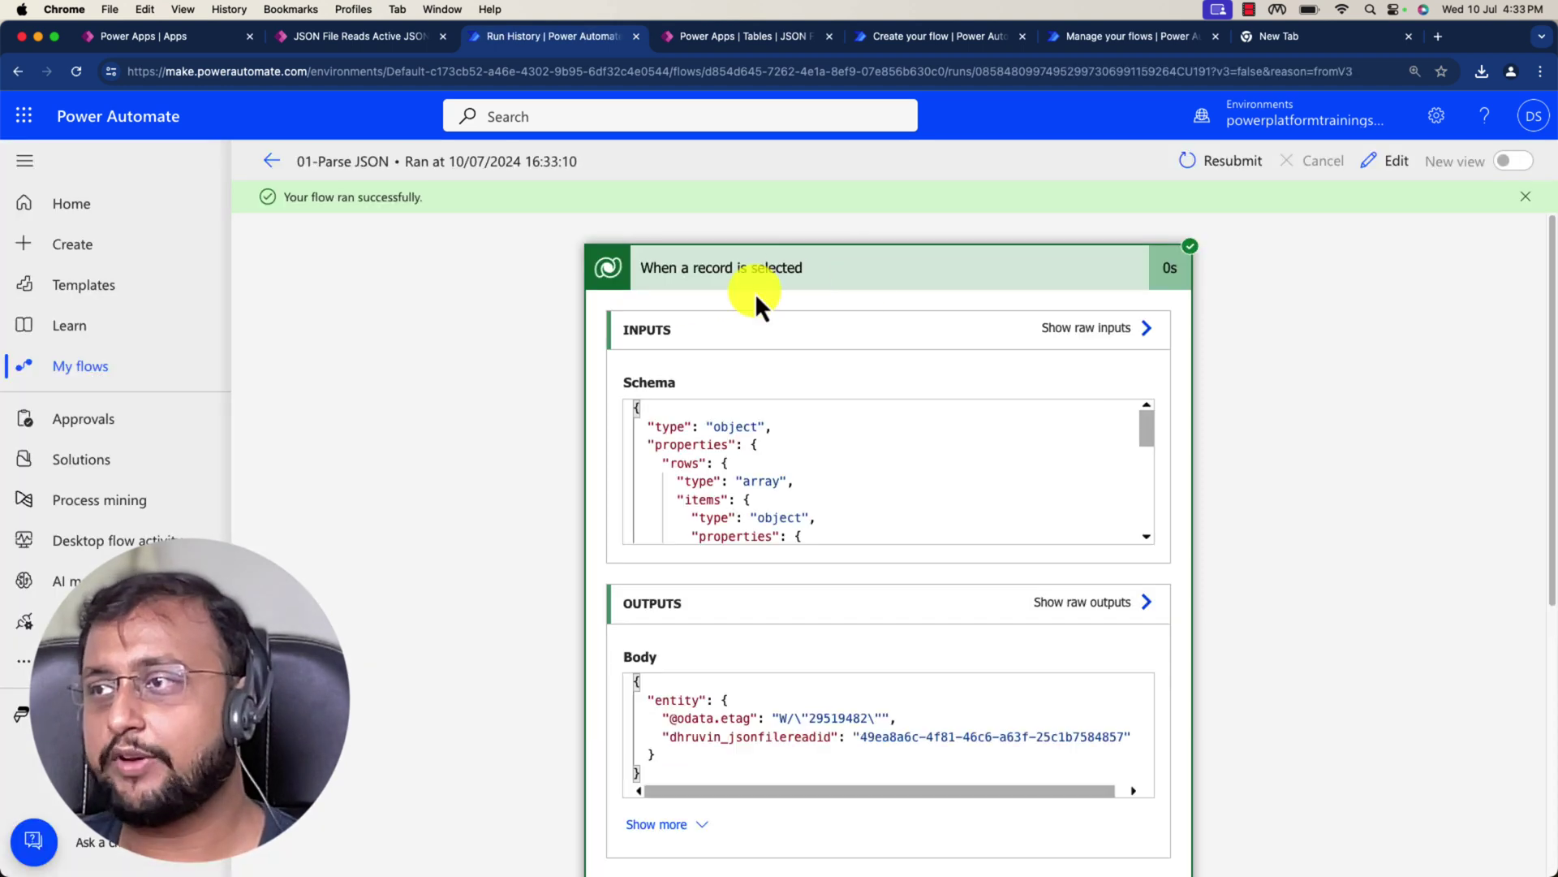
scroll(793, 446, "down", 2)
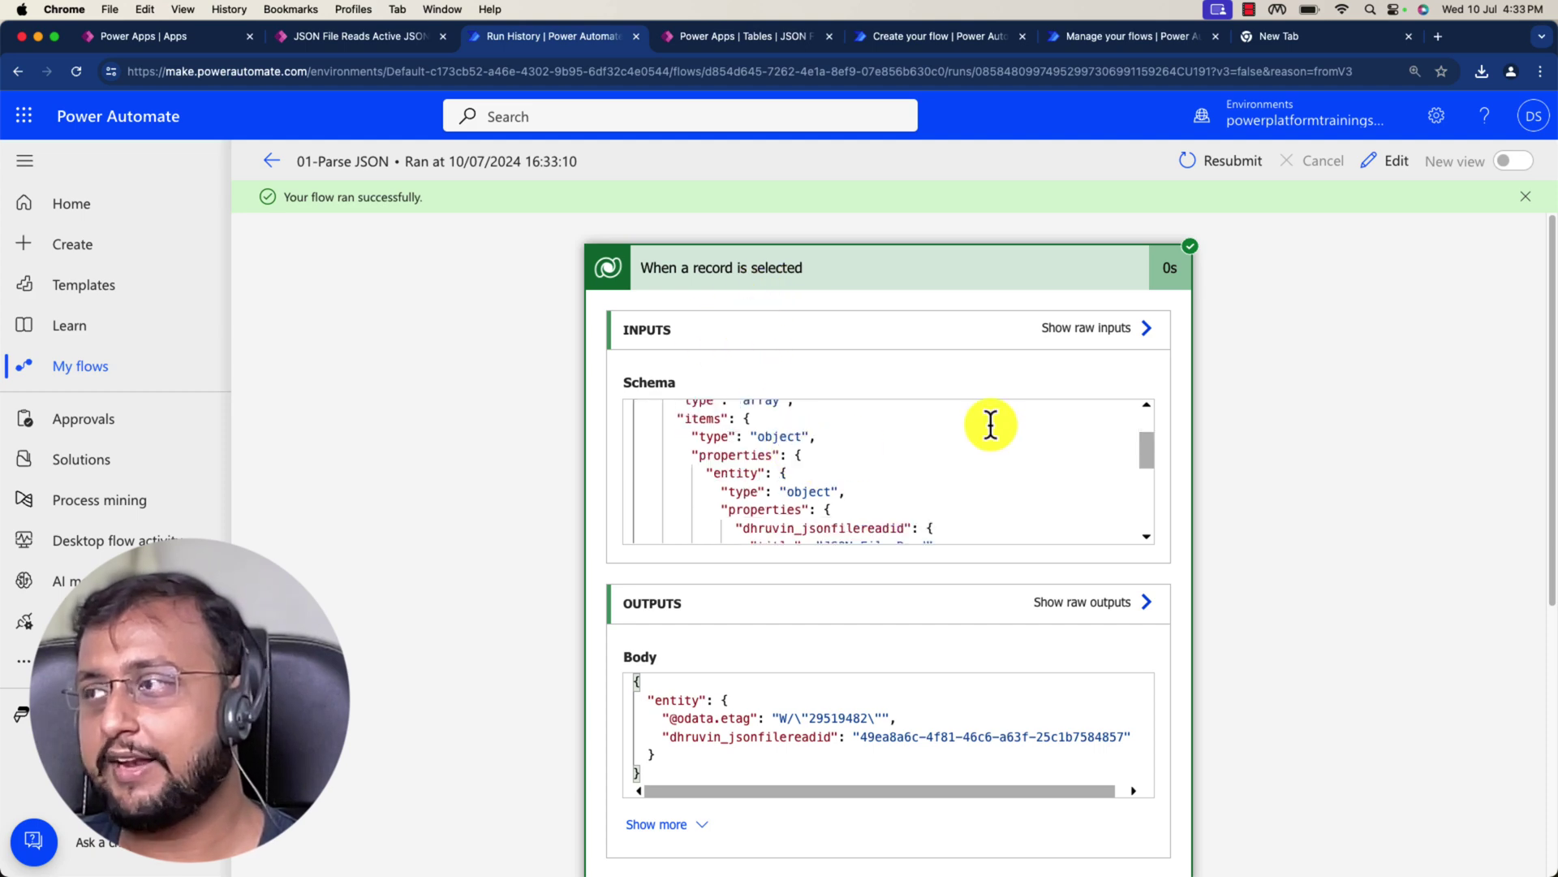
Step: Inspect the trigger's raw outputs, then its raw inputs and schema
left_click(1124, 605)
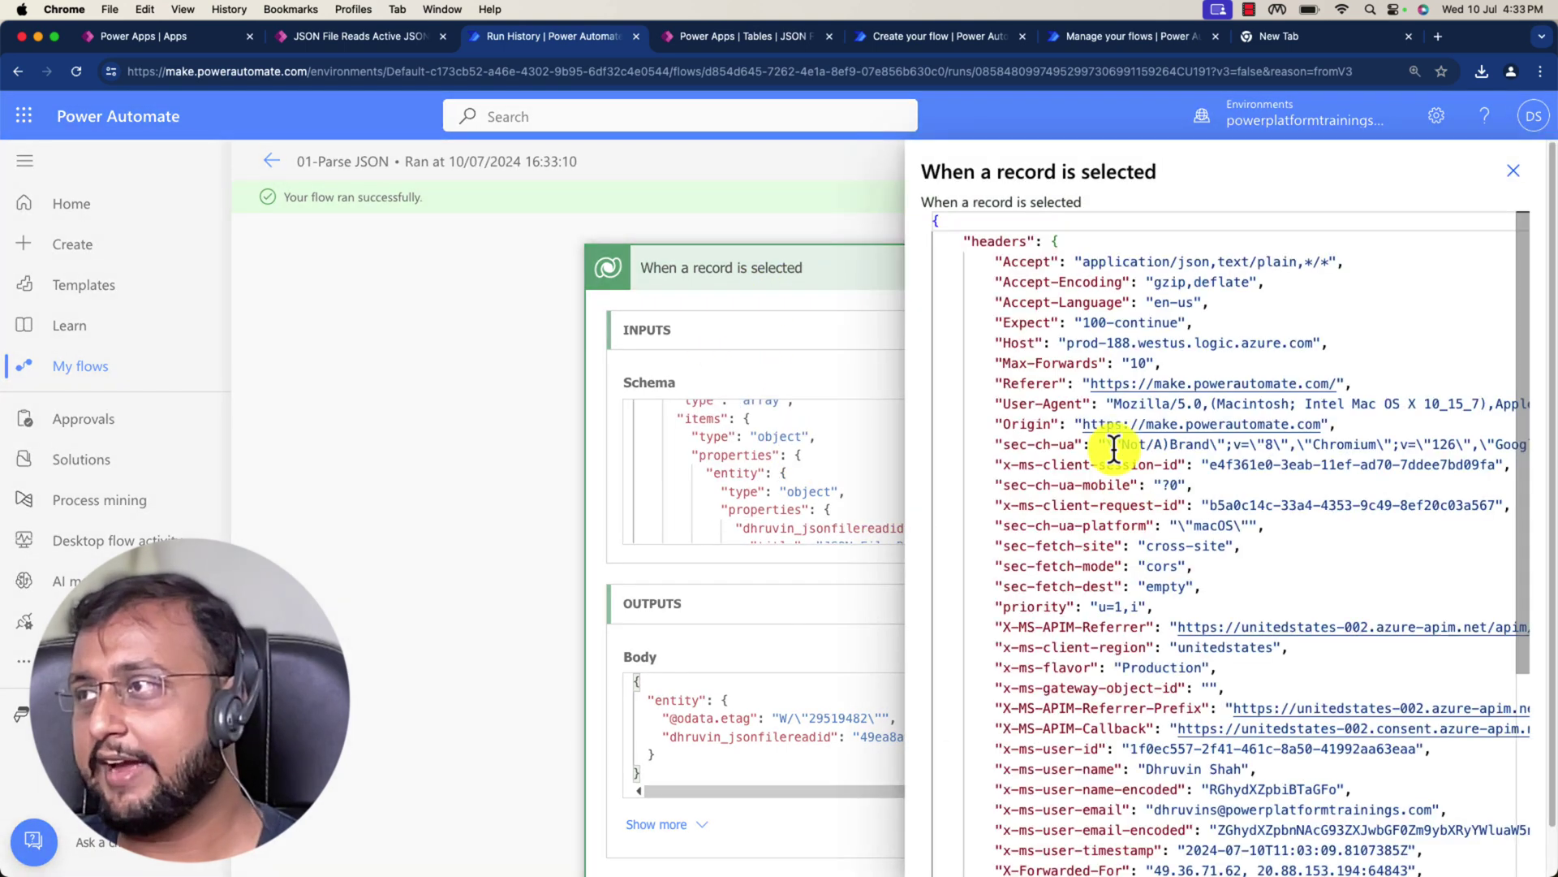
scroll(1100, 363, "down", 4)
scroll(1100, 363, "down", 2)
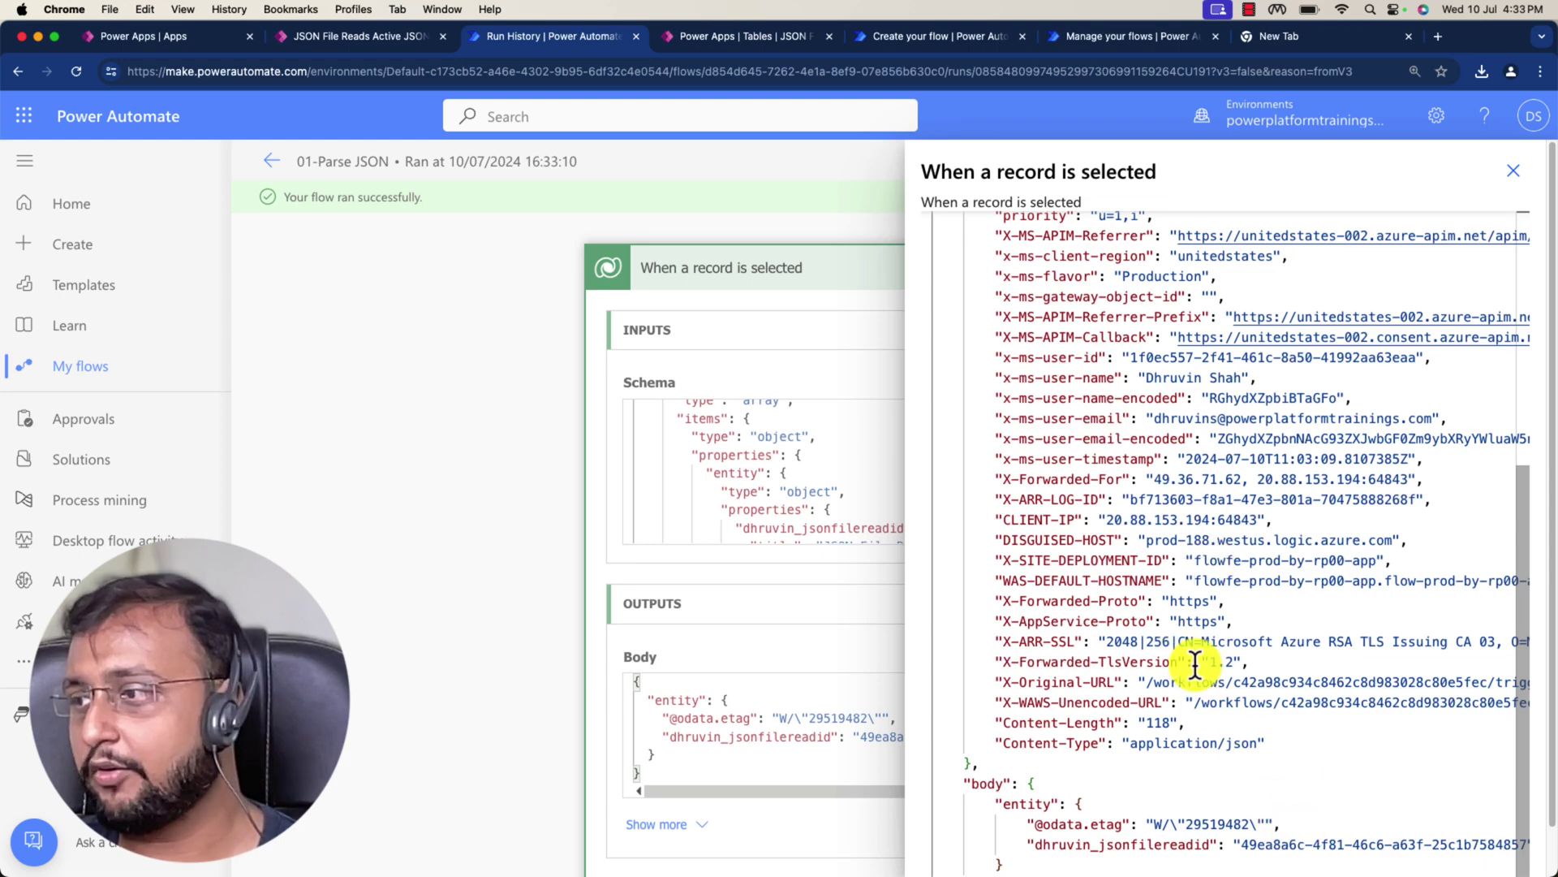
scroll(1193, 662, "up", 6)
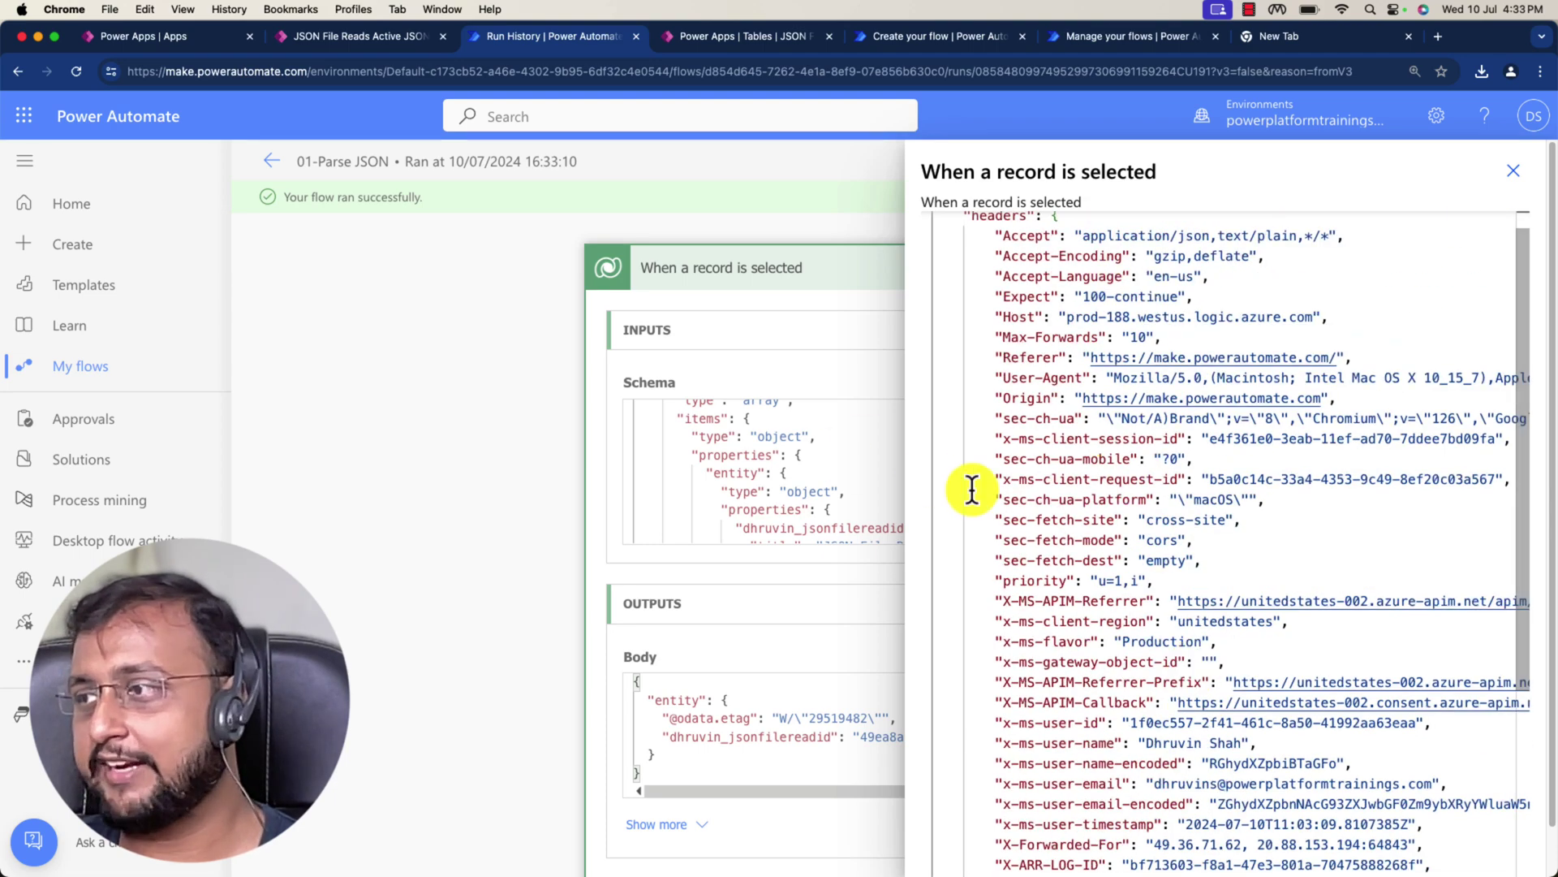
scroll(1088, 471, "down", 6)
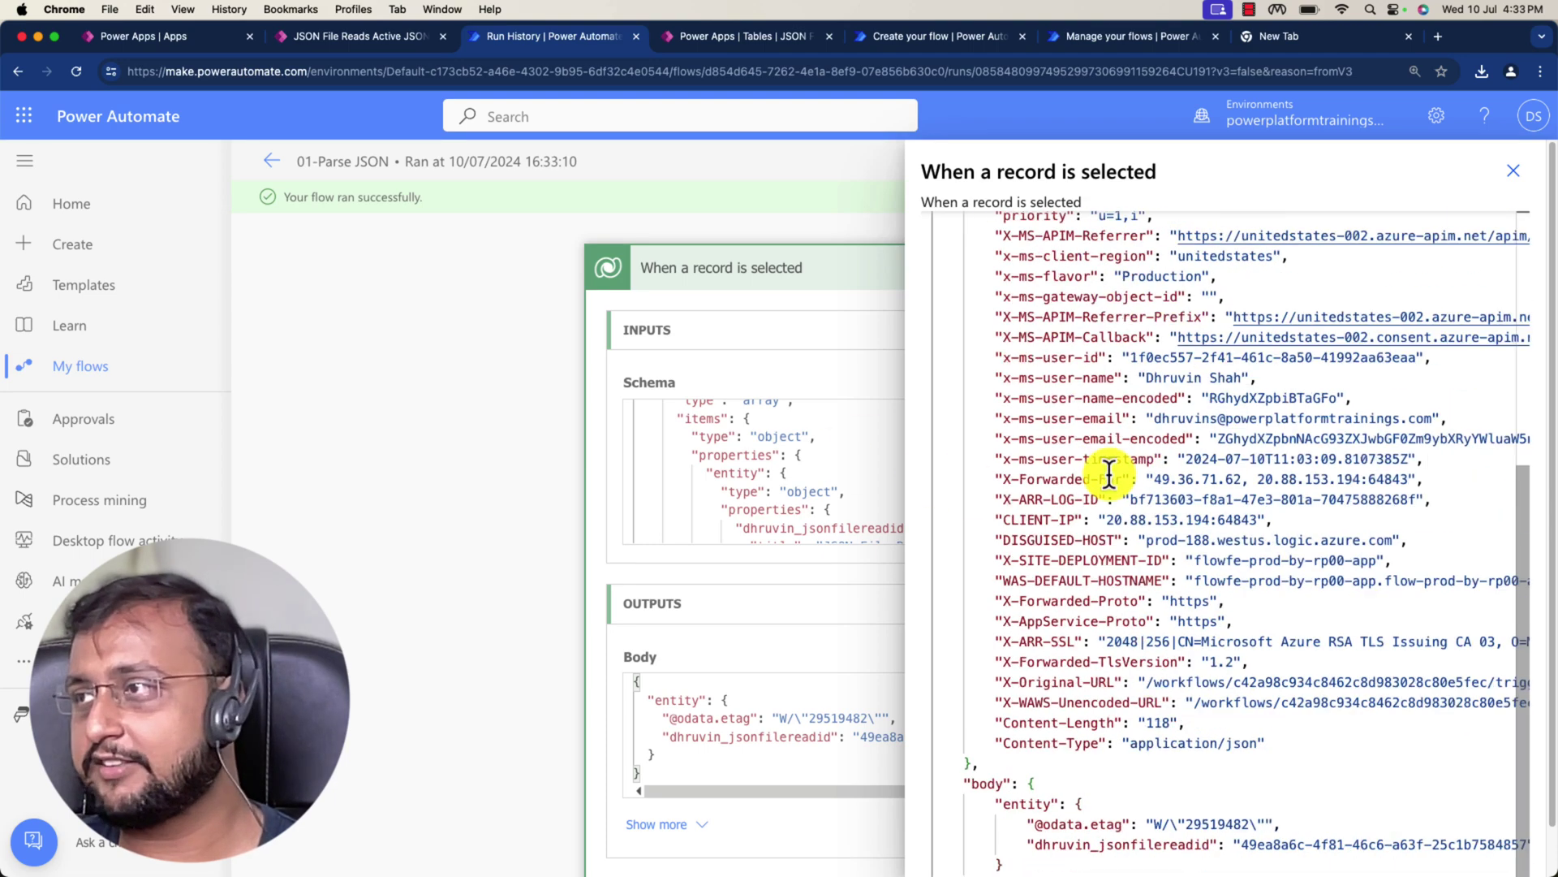
left_click(1514, 171)
left_click(1147, 330)
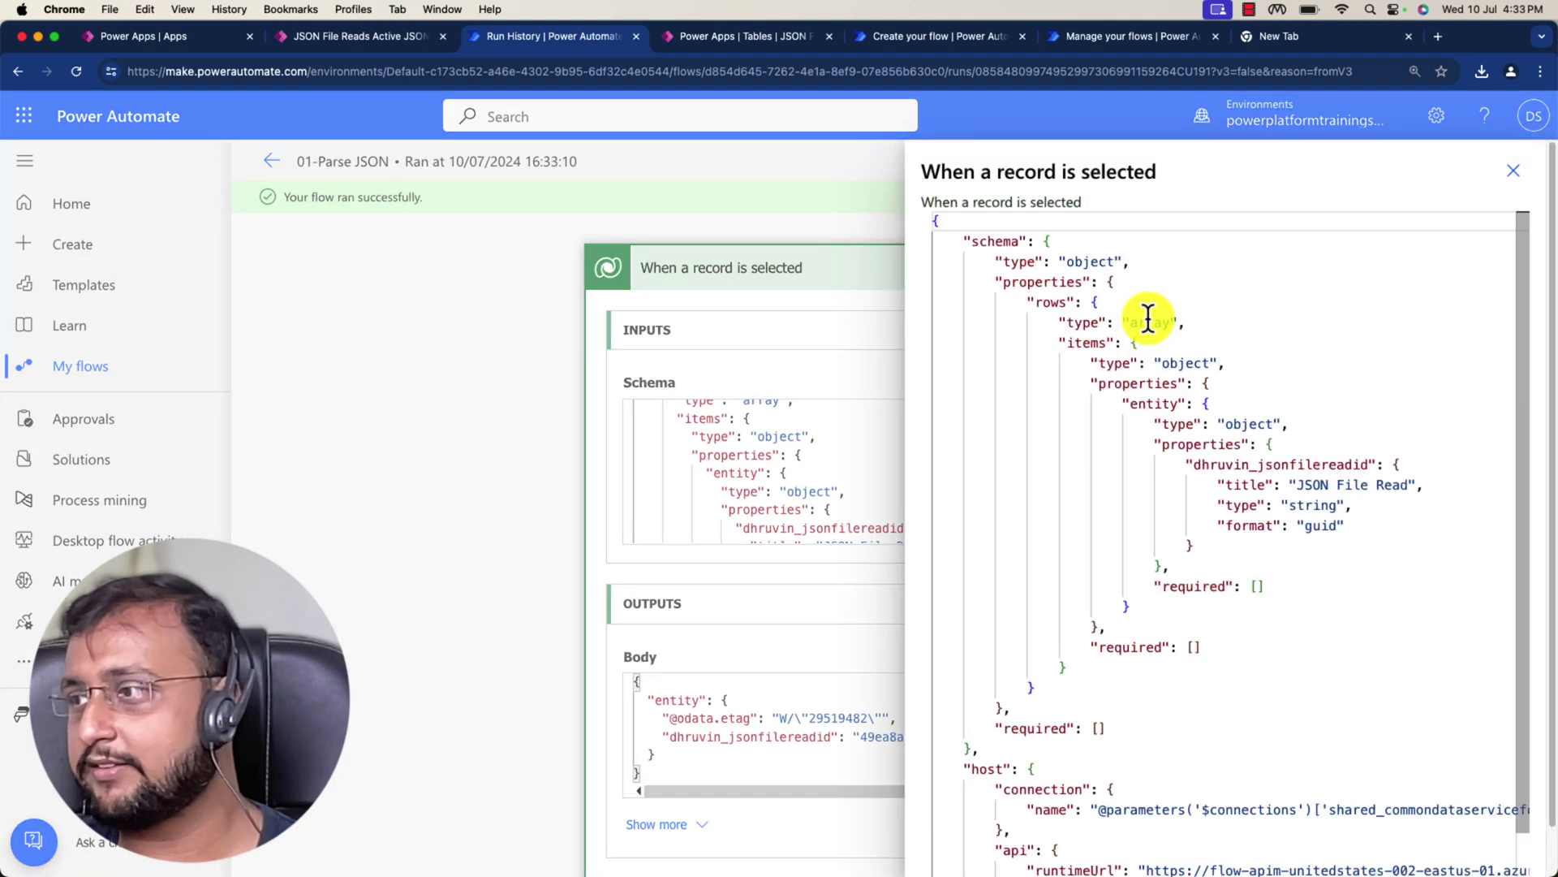
scroll(1202, 454, "down", 2)
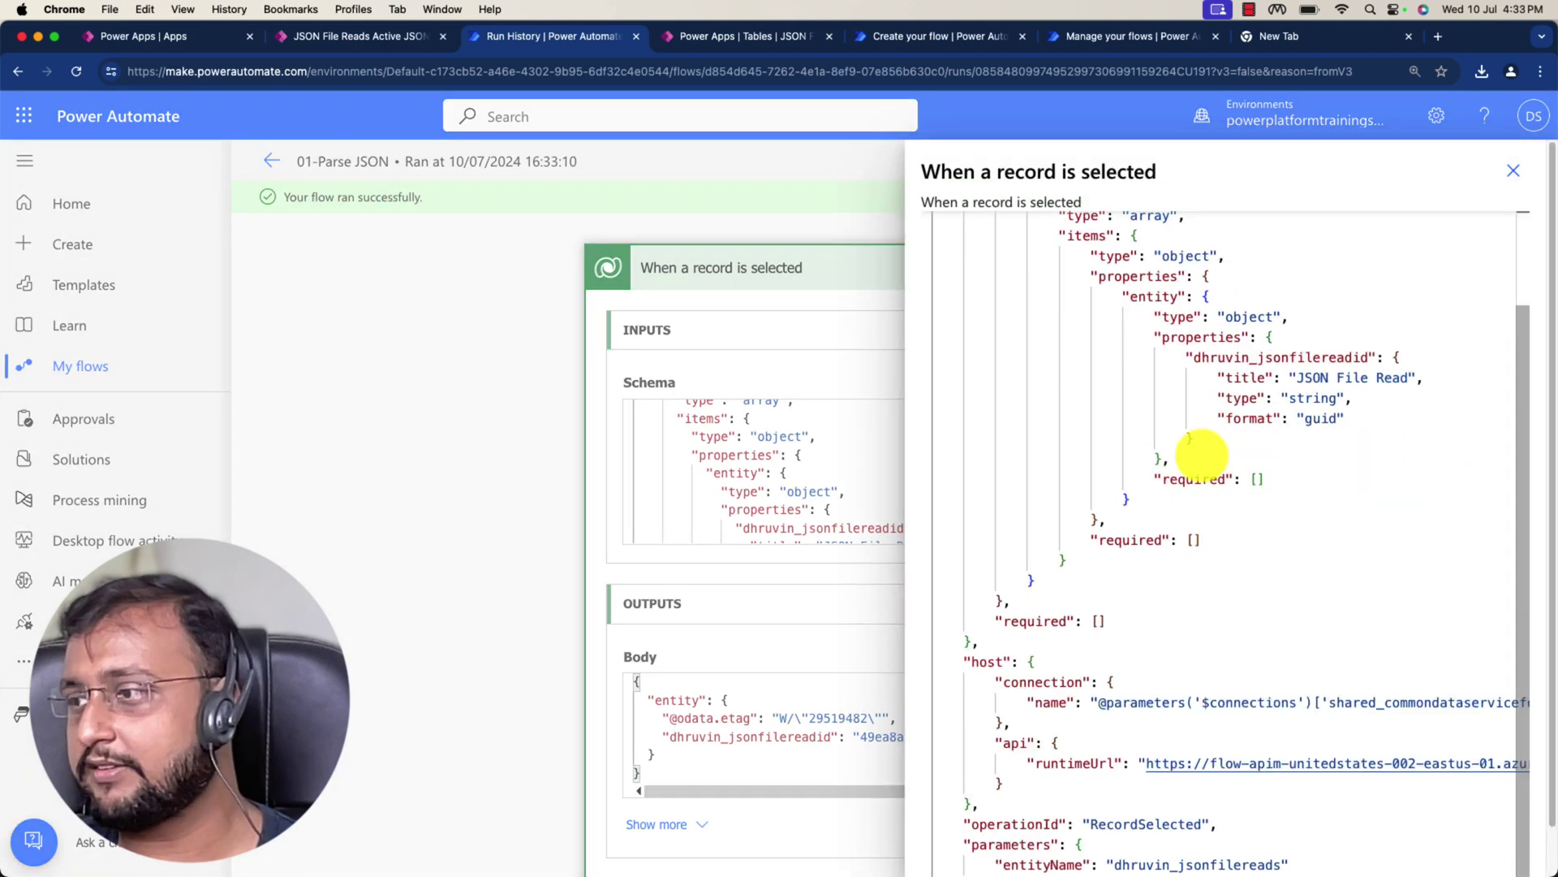
Step: Close the raw inputs panel and expand the trigger's request headers
left_click(1514, 171)
scroll(873, 511, "down", 5)
scroll(867, 542, "down", 5)
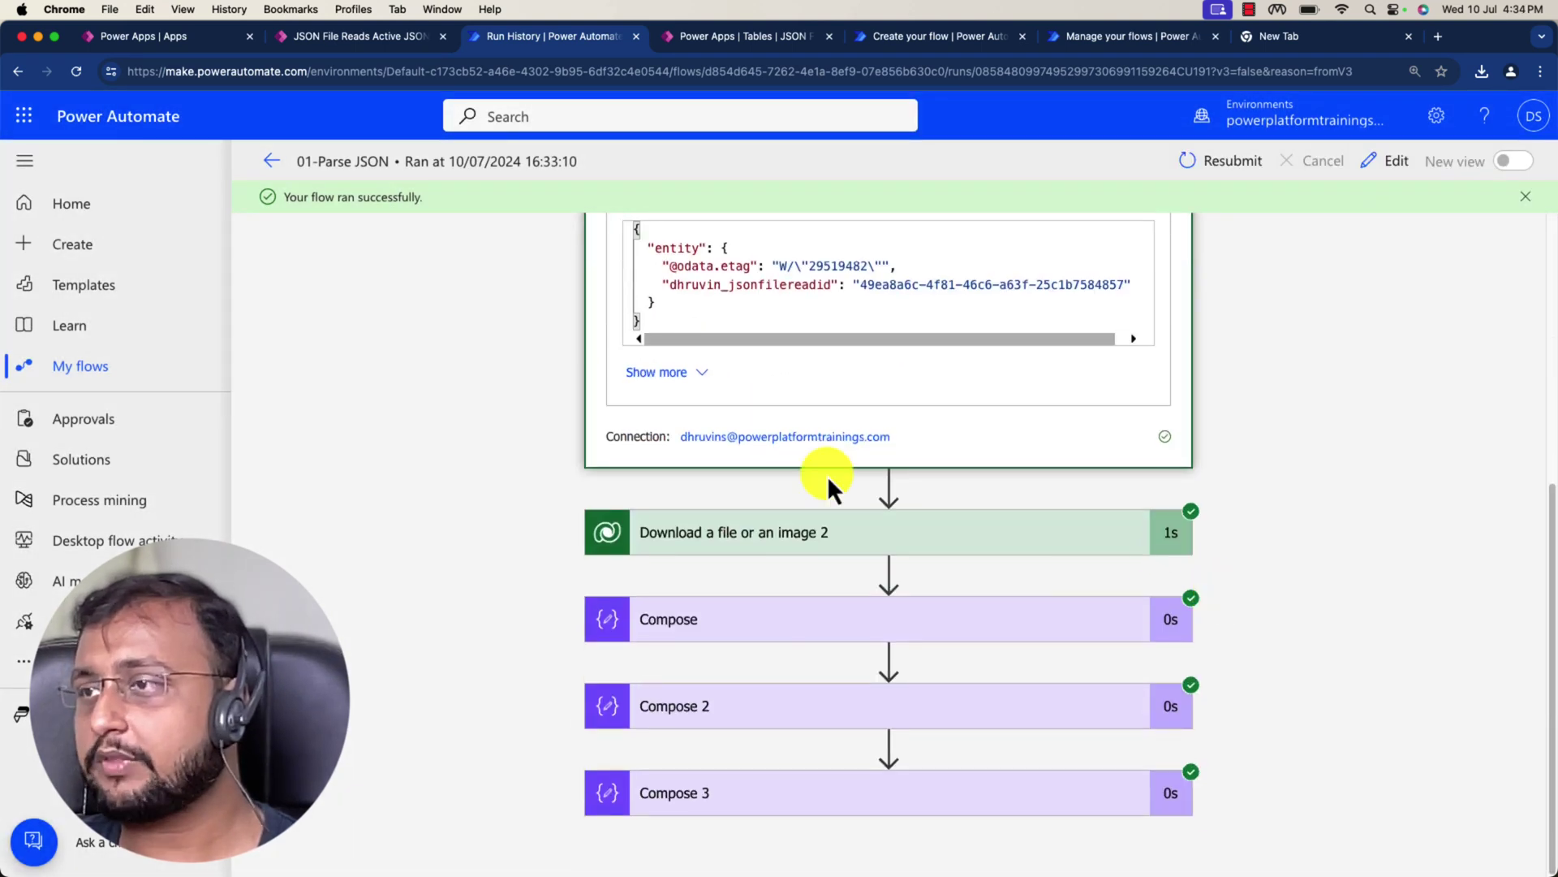
left_click(703, 375)
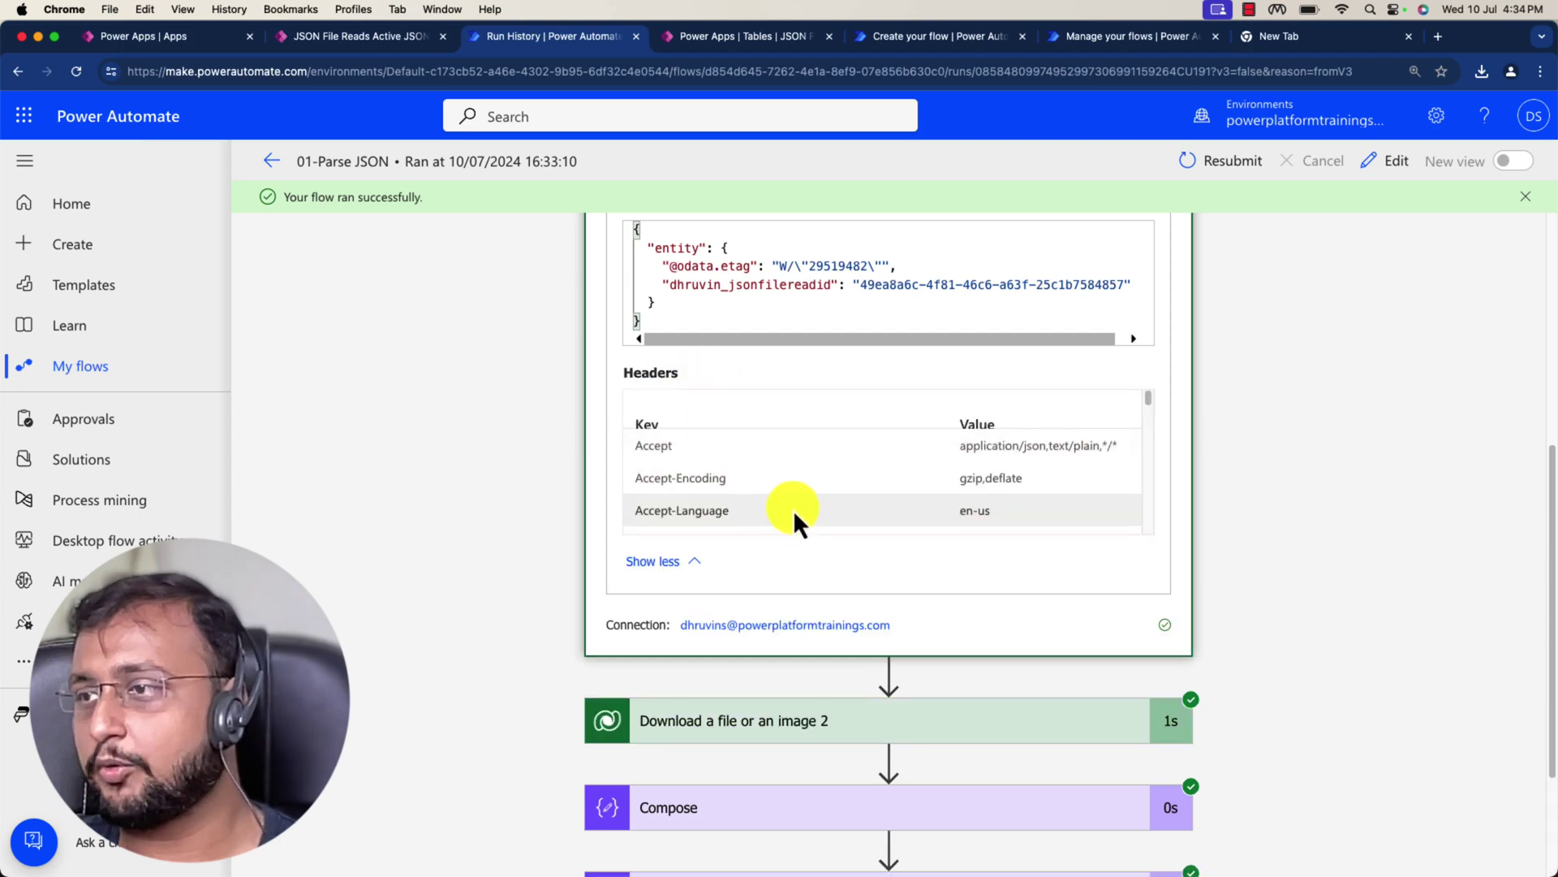
Step: Expand the Download, Compose, Compose 2 and Compose 3 steps to check their inputs and outputs
scroll(840, 678, "down", 2)
left_click(804, 544)
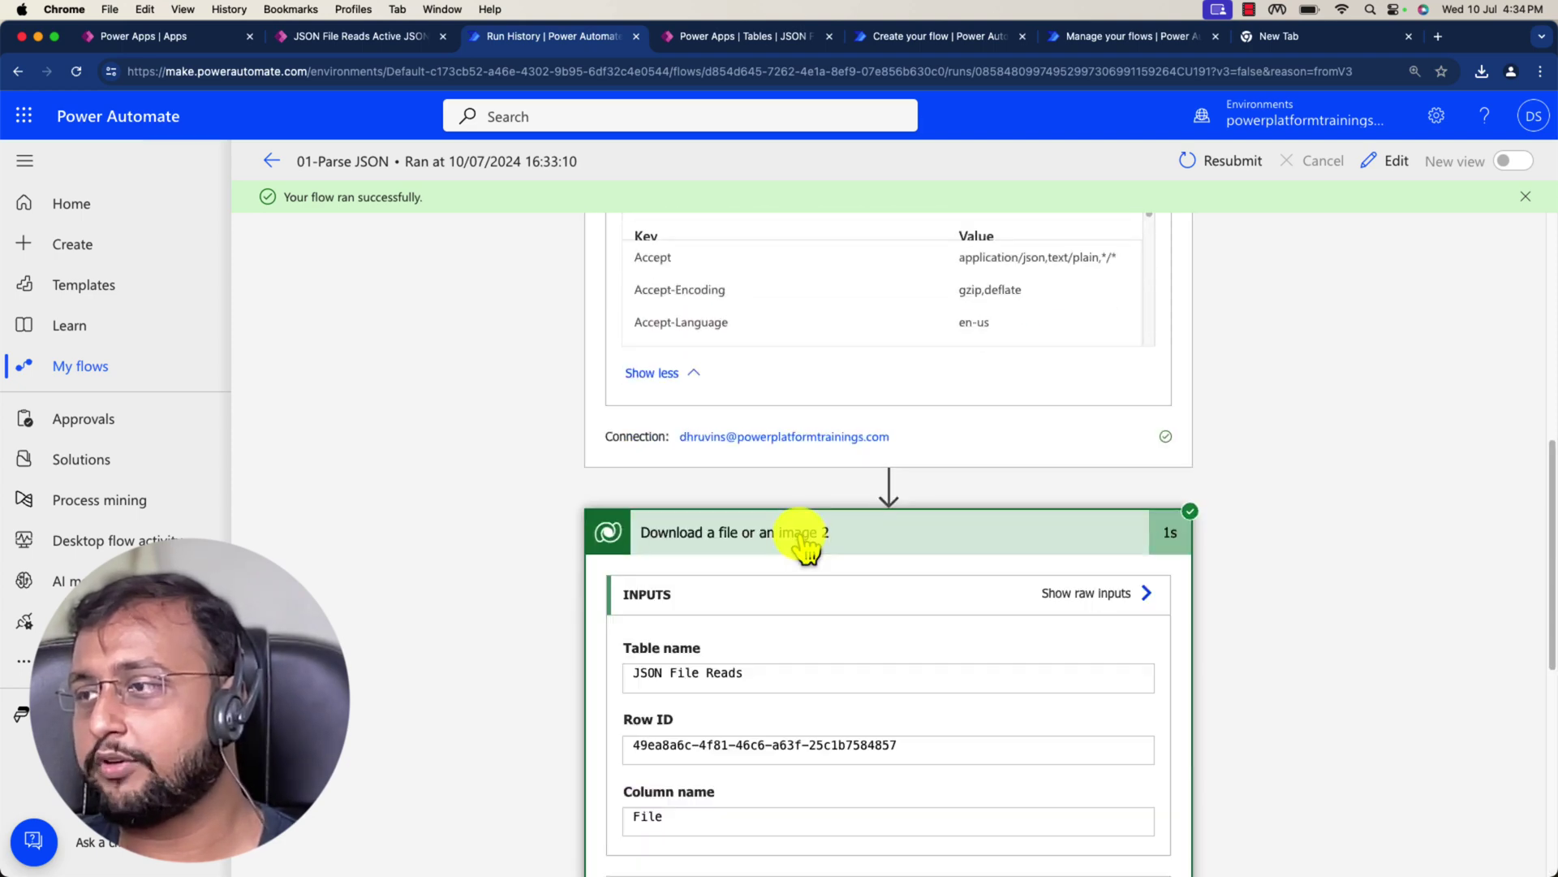
scroll(823, 588, "down", 5)
left_click(826, 617)
scroll(816, 609, "down", 3)
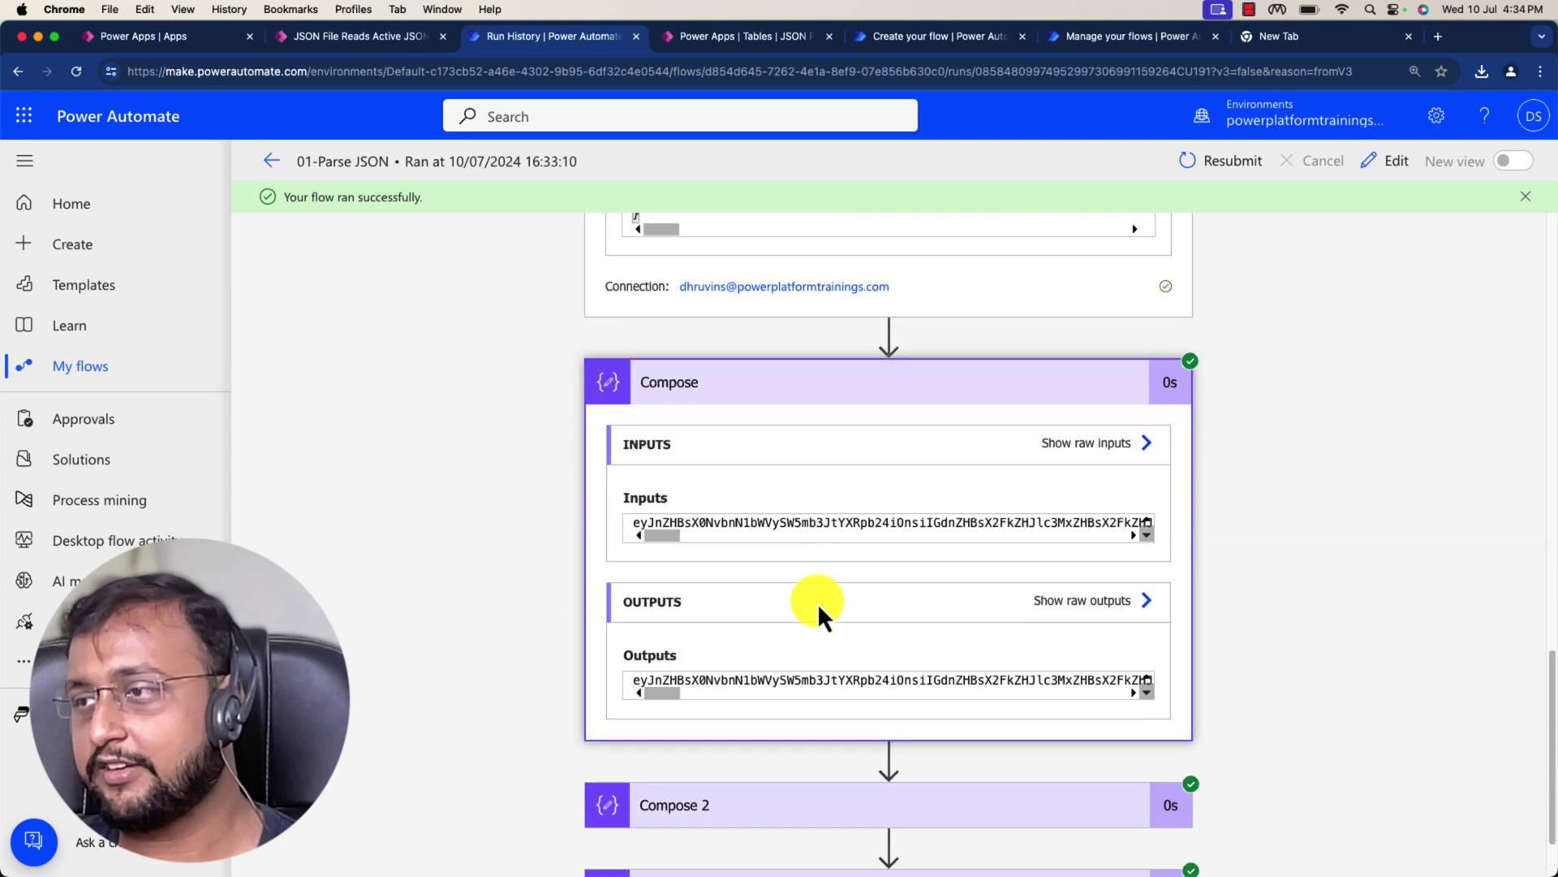
scroll(731, 666, "down", 1)
left_click(770, 715)
scroll(772, 695, "down", 4)
left_click(824, 800)
scroll(781, 629, "down", 3)
scroll(1193, 464, "up", 15)
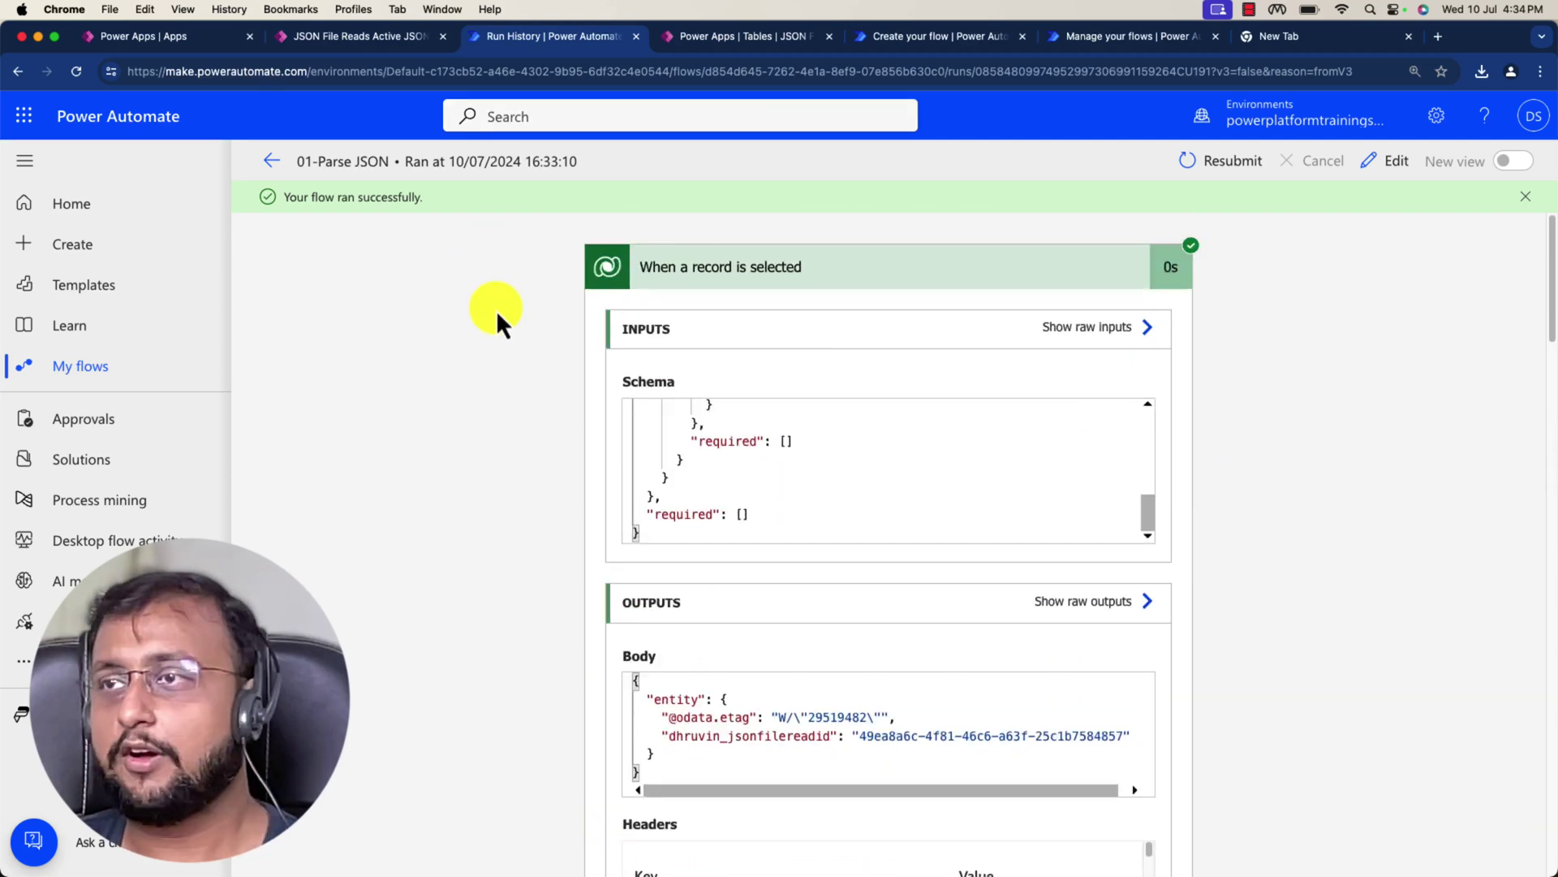
Step: Go back from the run to the 01-Parse JSON flow's details page
left_click(275, 162)
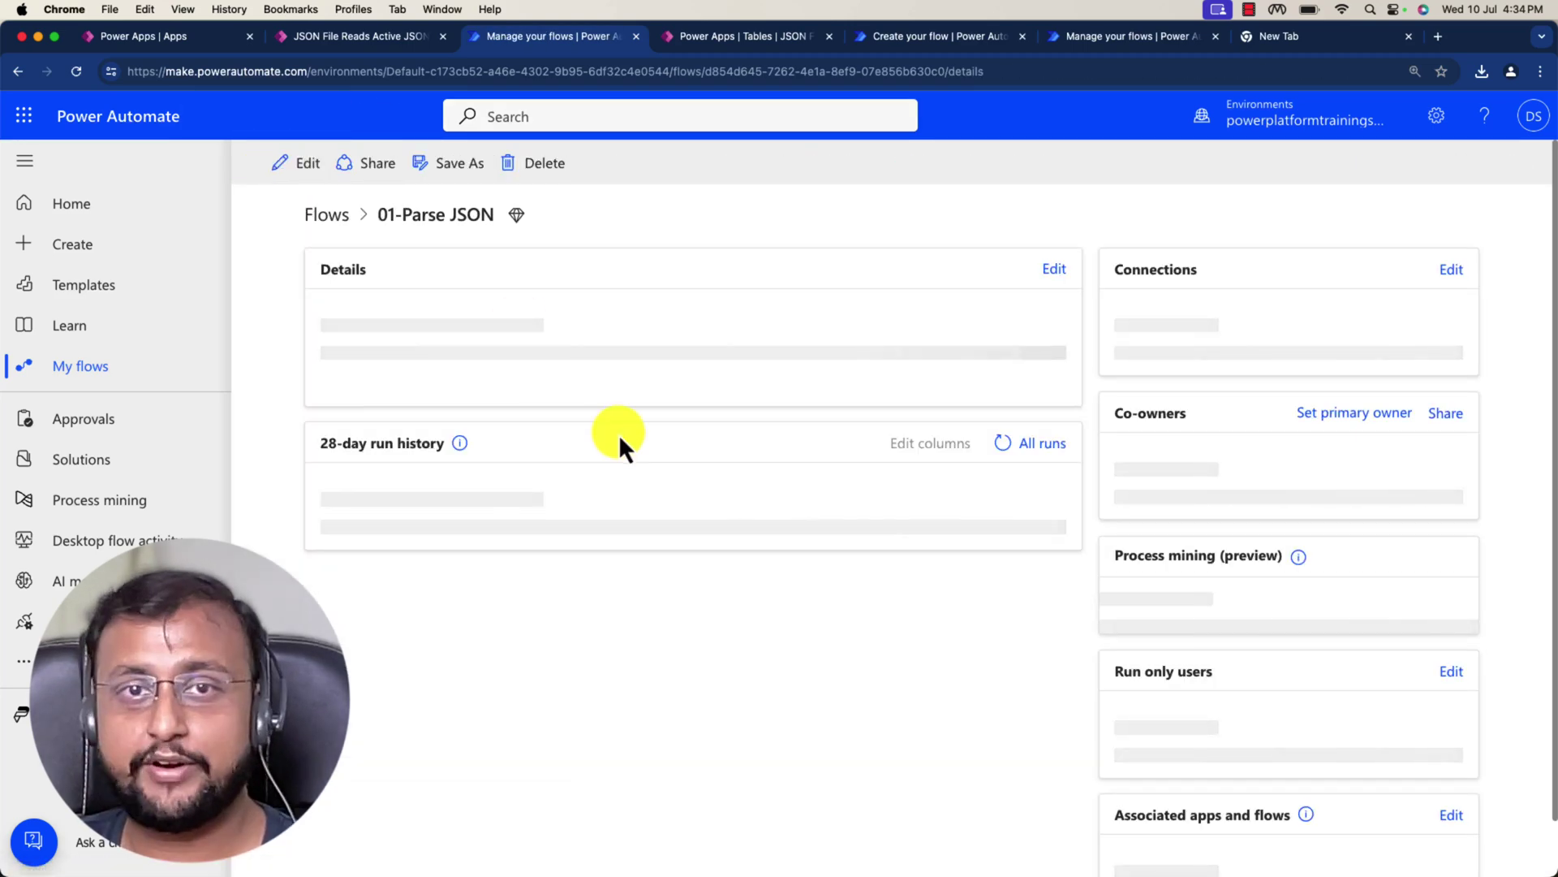